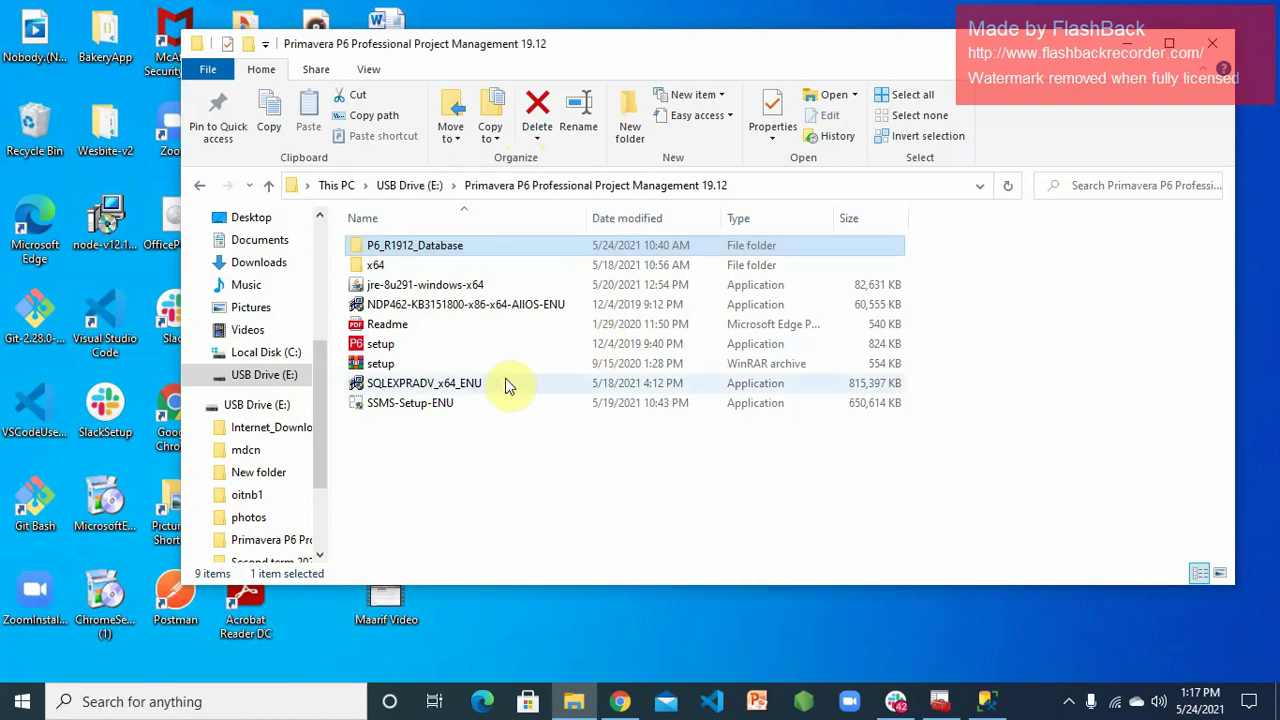
# Open the P6_R1912_Database folder and run dbsetup to launch the Primavera Database Setup Wizard.
pyautogui.doubleClick(444, 254)
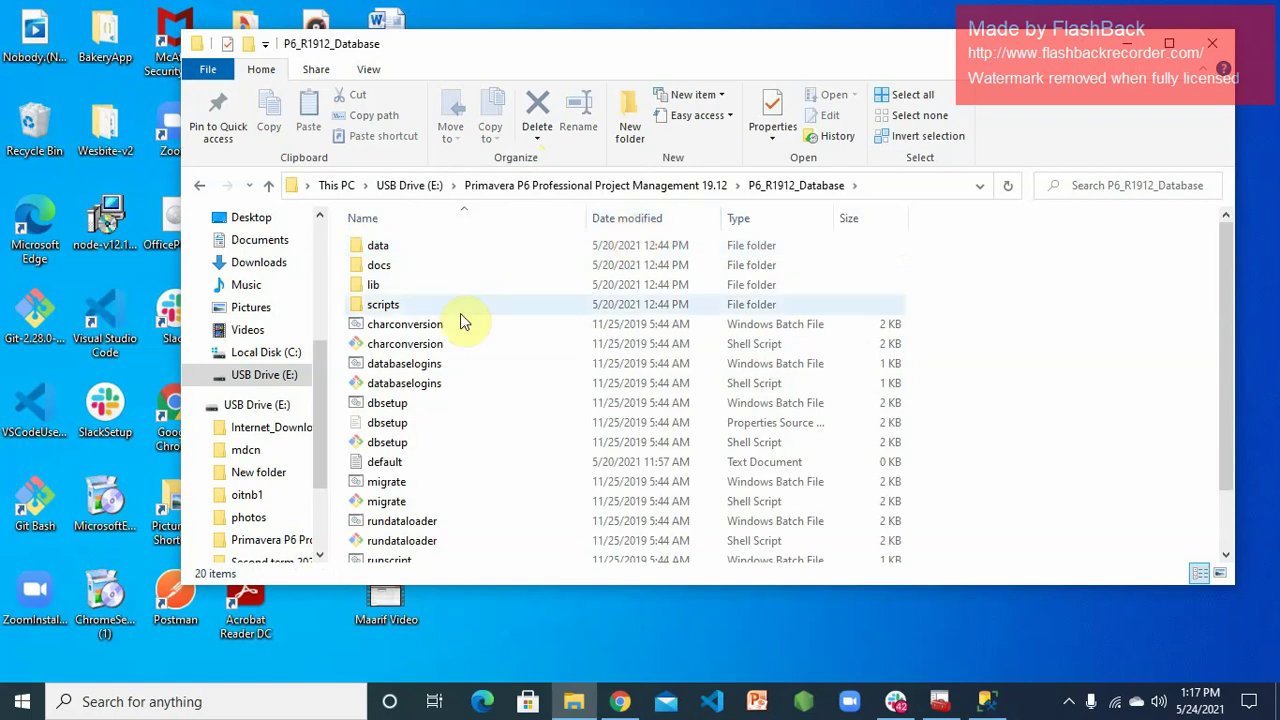
pyautogui.click(410, 410)
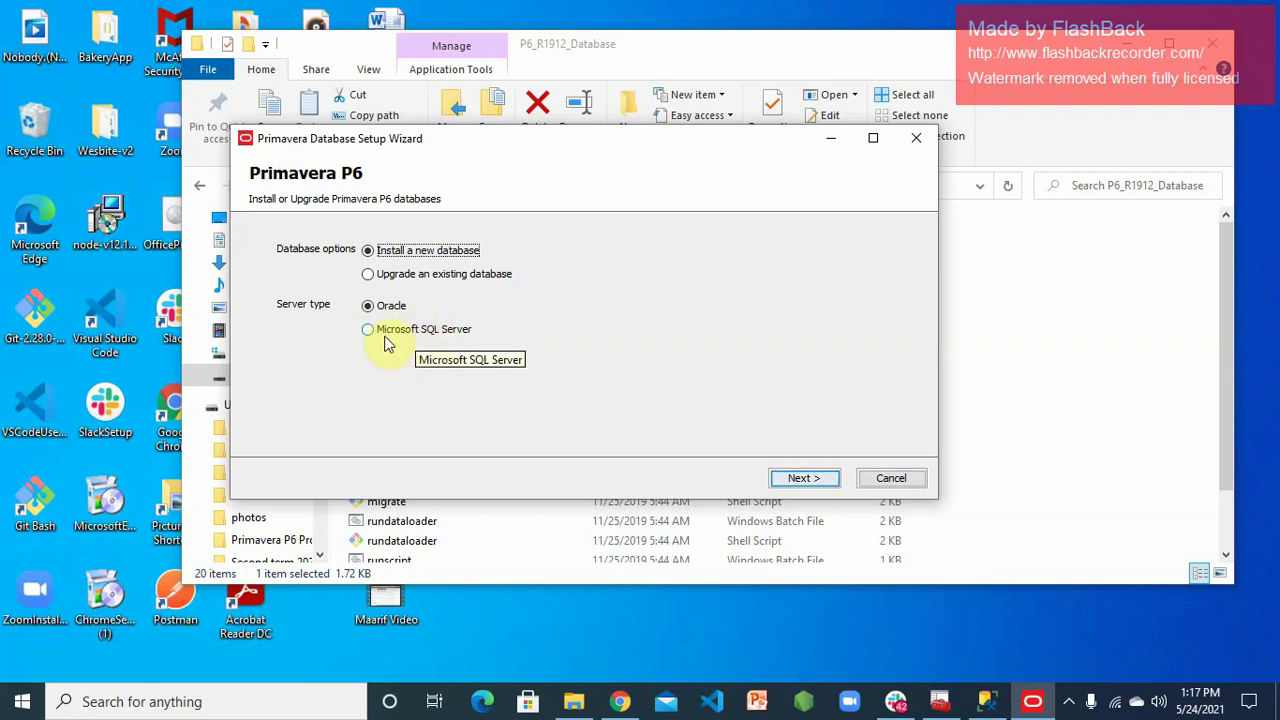
# Choose Microsoft SQL Server for a new database and replace the default 'sa' DBA user name with your own.
pyautogui.click(368, 330)
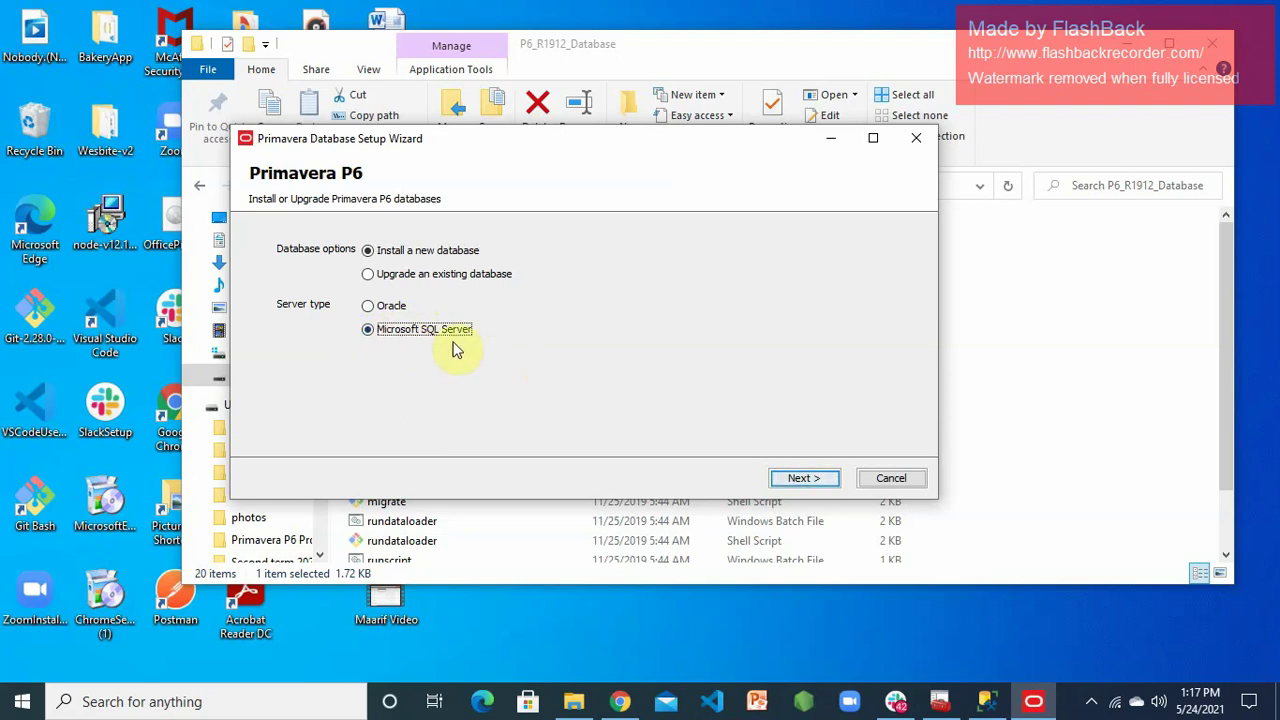
pyautogui.click(818, 478)
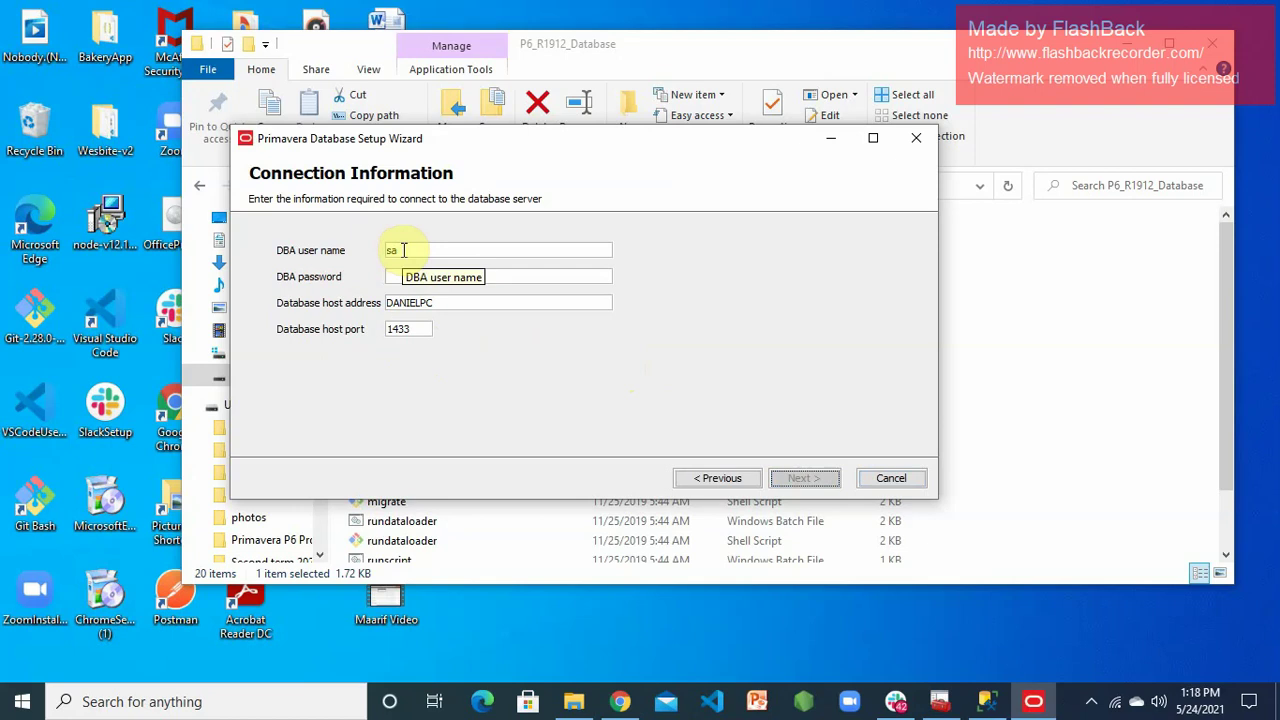
pyautogui.doubleClick(410, 250)
pyautogui.click(395, 250)
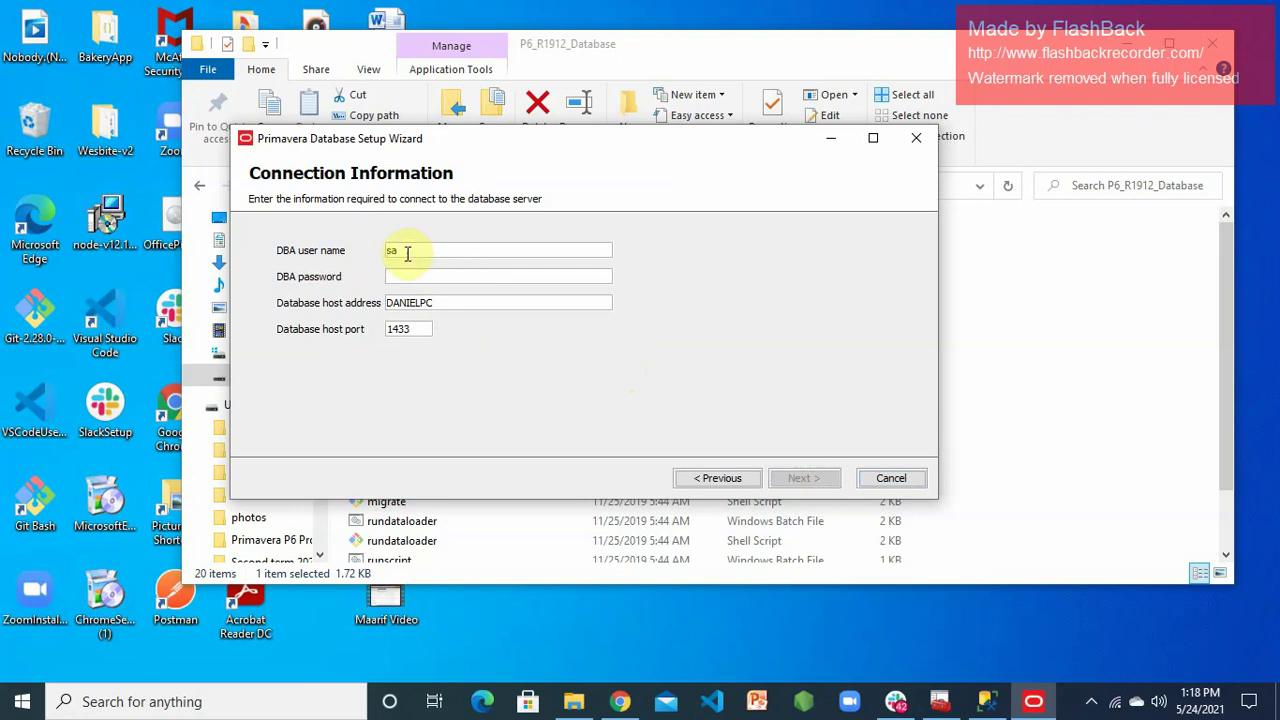
pyautogui.press('BackSpace')
pyautogui.press('BackSpace')
pyautogui.write('kenny')
# Enter the DBA password, keeping the existing host address and port 1433.
pyautogui.moveTo(450, 250); pyautogui.dragTo(378, 254)
pyautogui.click(414, 280)
pyautogui.write('••••••••')
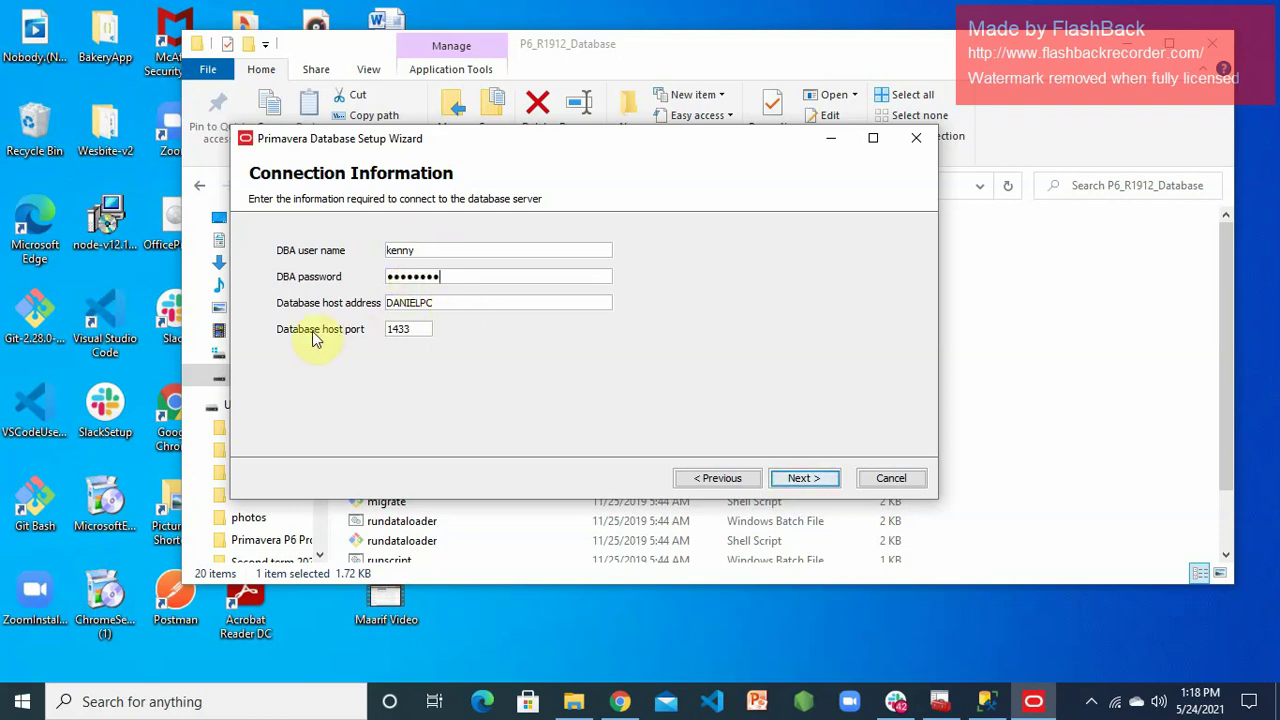
pyautogui.doubleClick(395, 335)
pyautogui.doubleClick(410, 329)
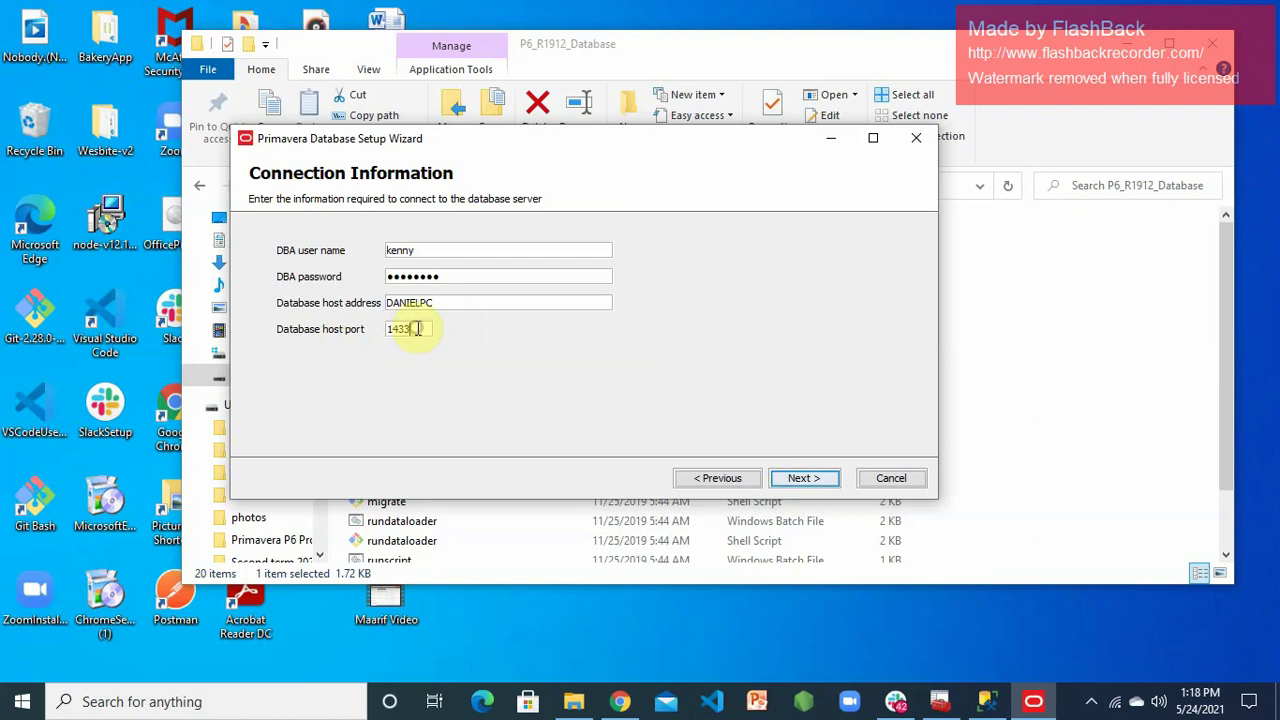
pyautogui.doubleClick(410, 329)
pyautogui.doubleClick(449, 301)
pyautogui.click(470, 301)
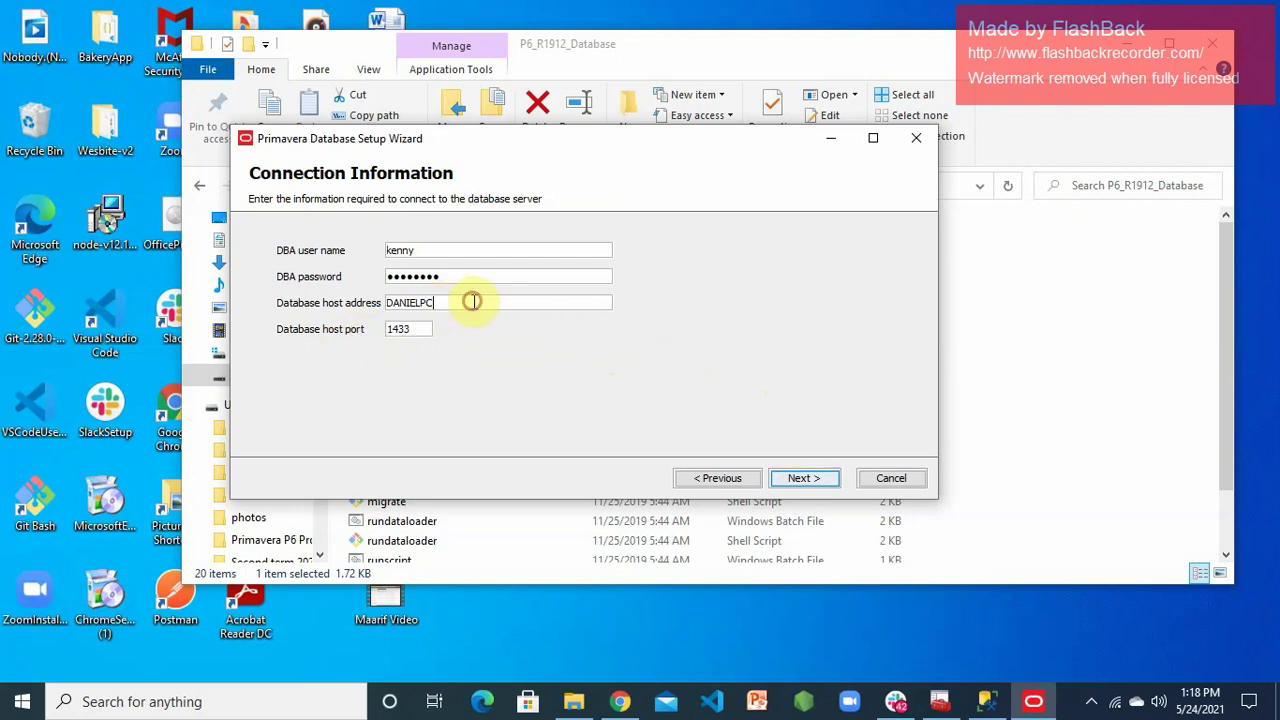
pyautogui.doubleClick(440, 302)
pyautogui.click(470, 303)
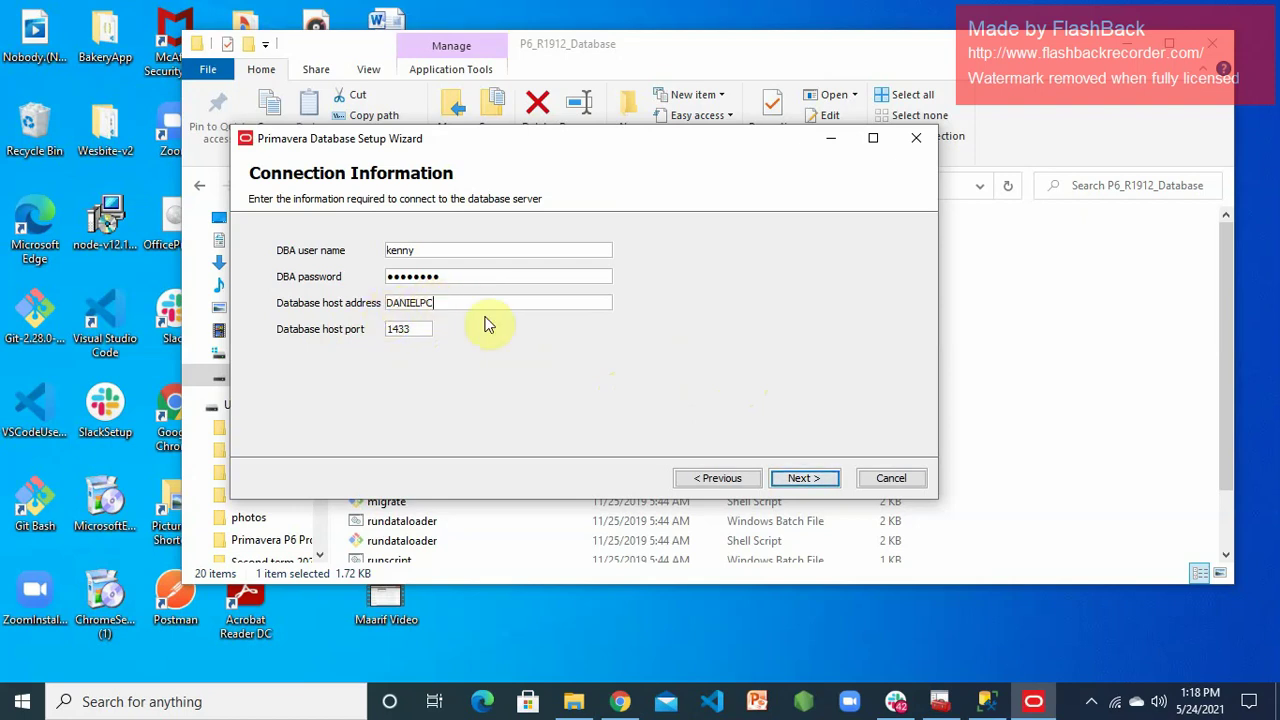
# Enter p6db as the database name, leaving the data file, log file and code page at their defaults.
pyautogui.click(814, 477)
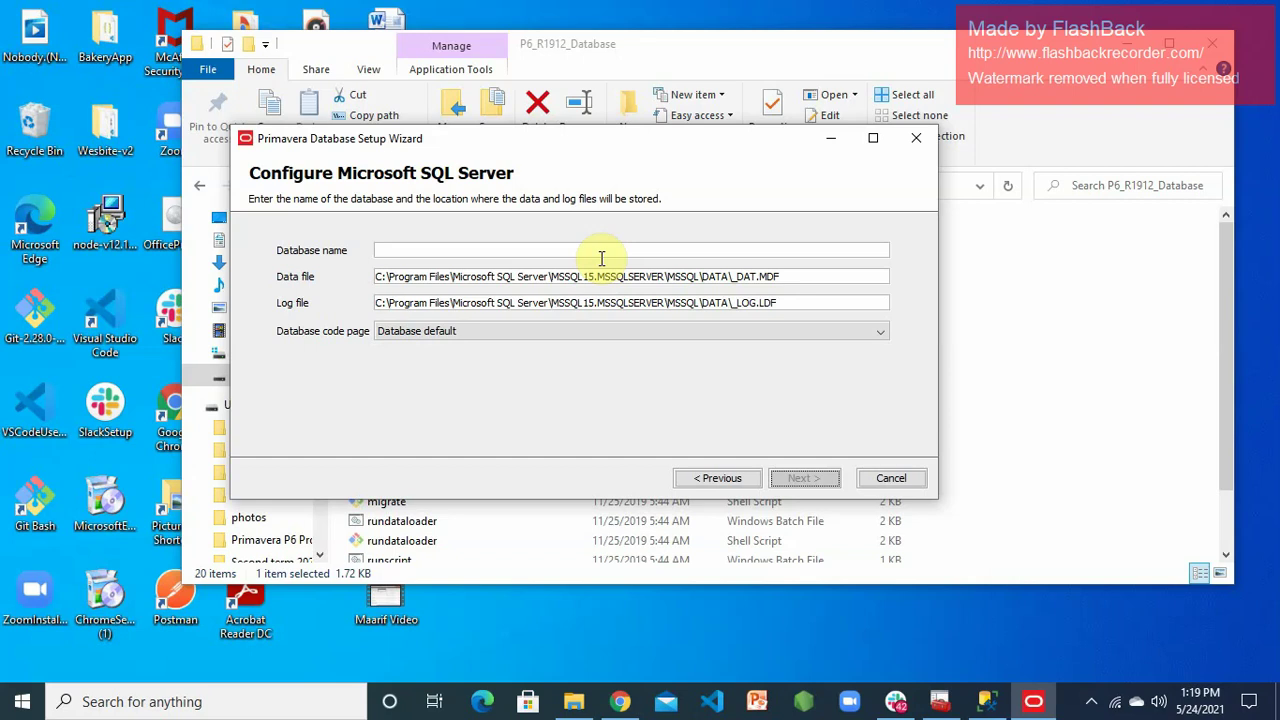
pyautogui.click(585, 255)
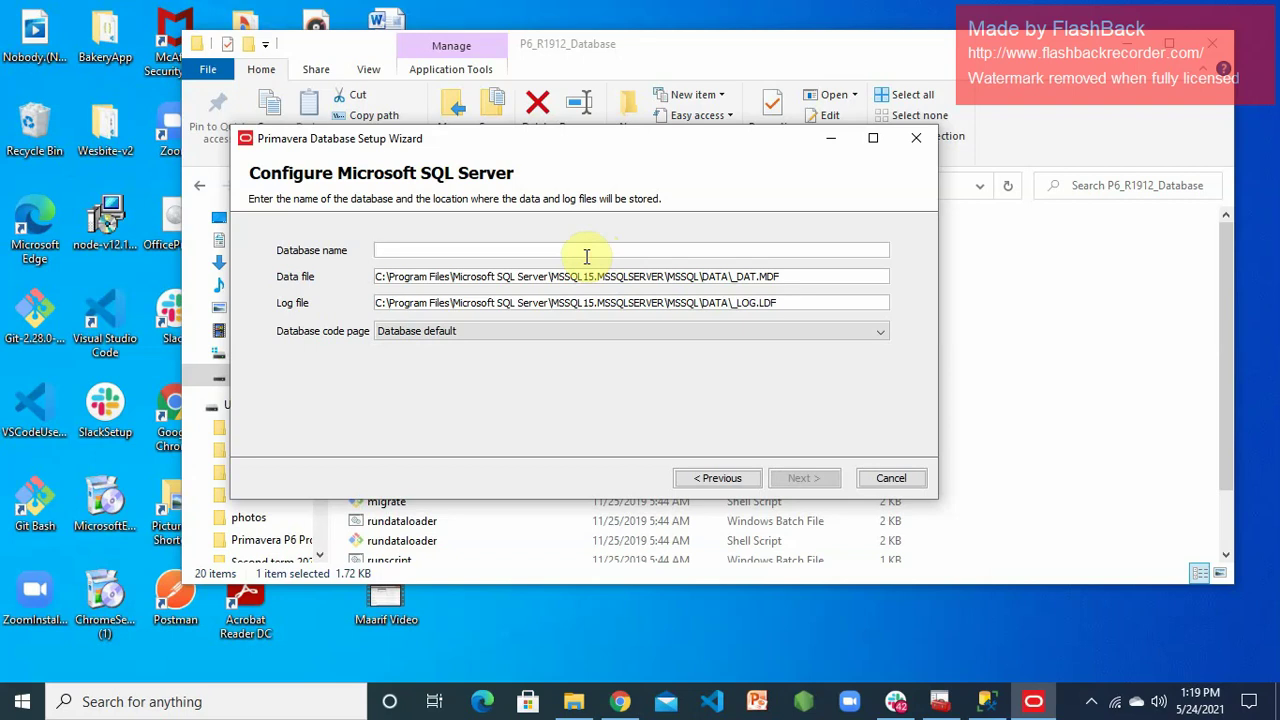
pyautogui.write('p')
pyautogui.write('6')
pyautogui.press('BackSpace')
pyautogui.write('6db1')
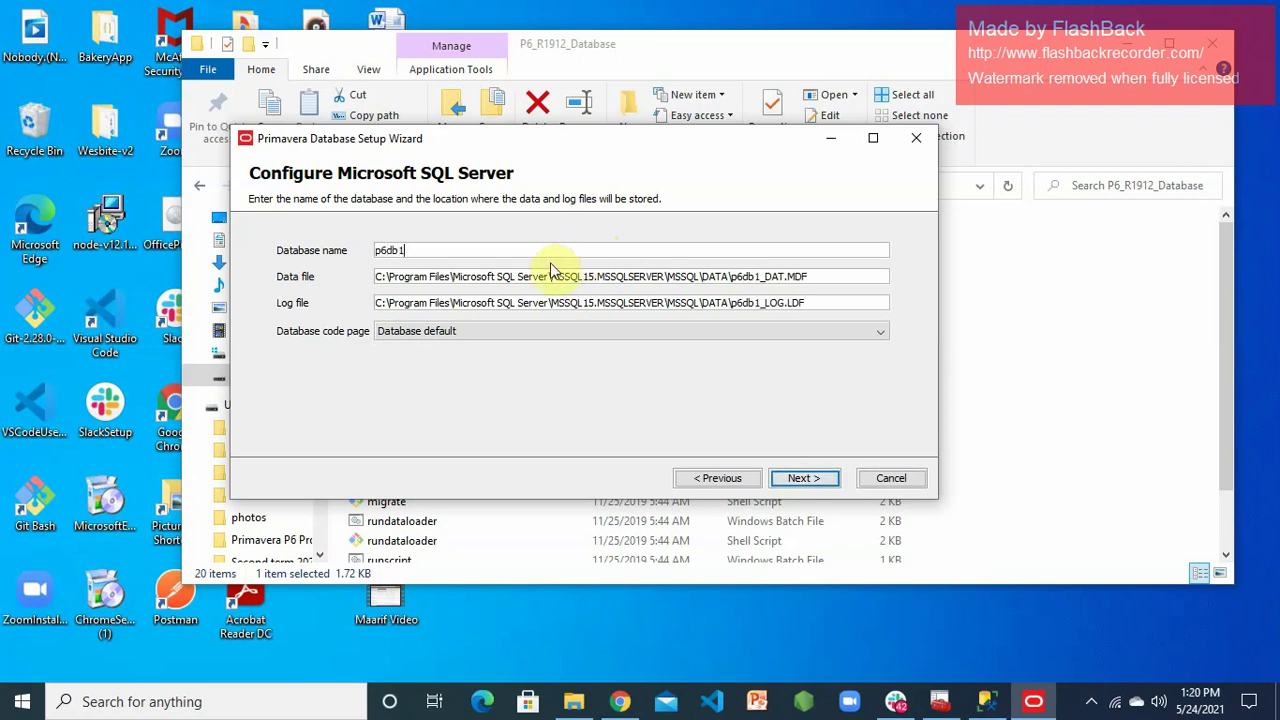
pyautogui.moveTo(420, 251); pyautogui.dragTo(367, 256)
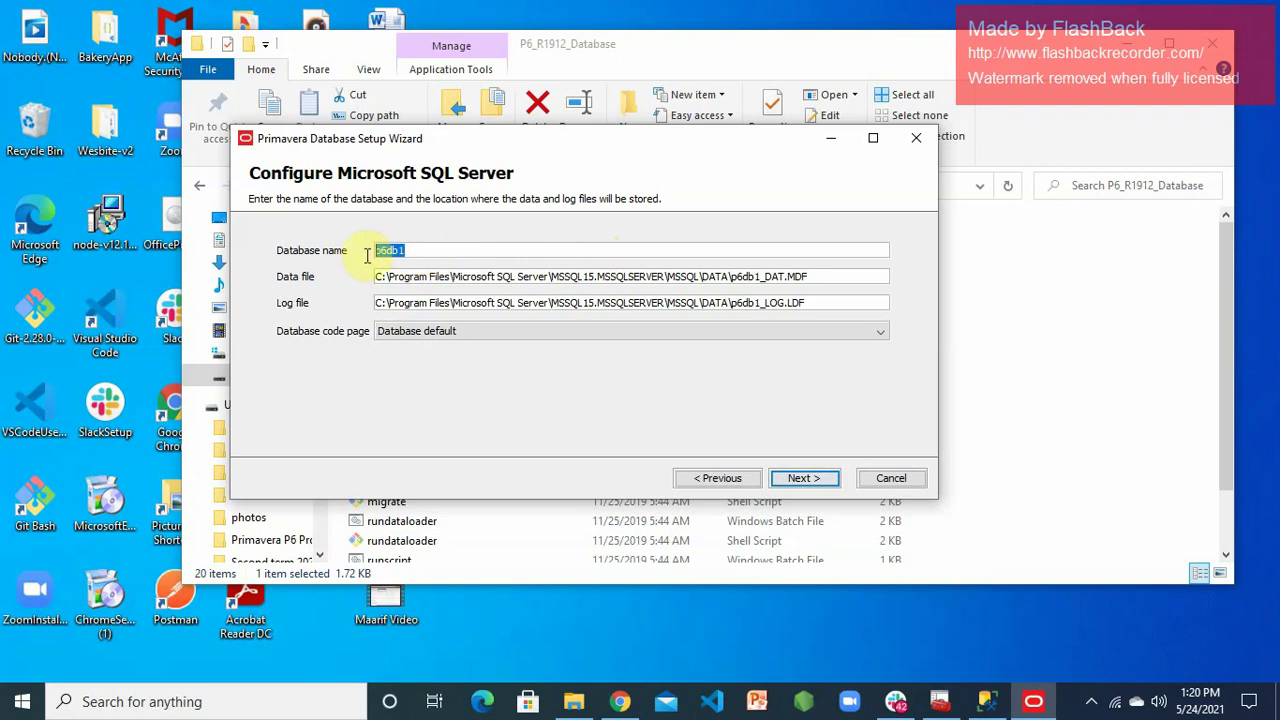
pyautogui.click(467, 248)
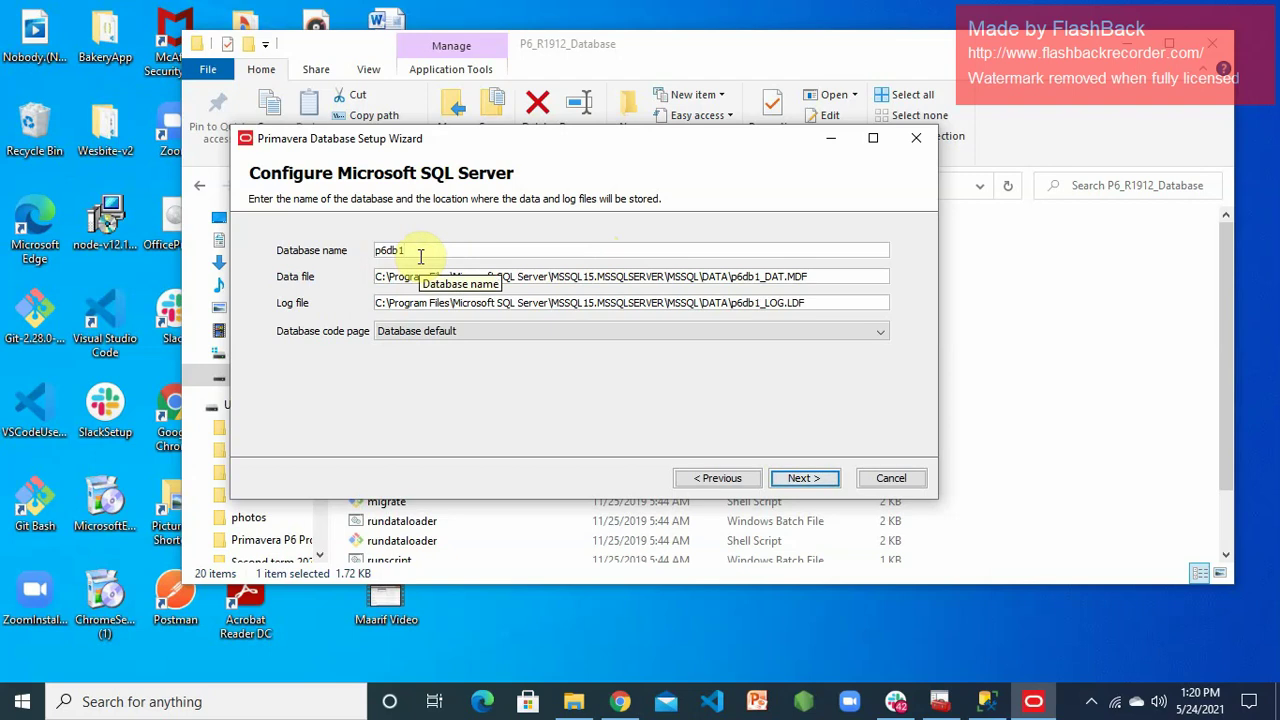
pyautogui.press('BackSpace')
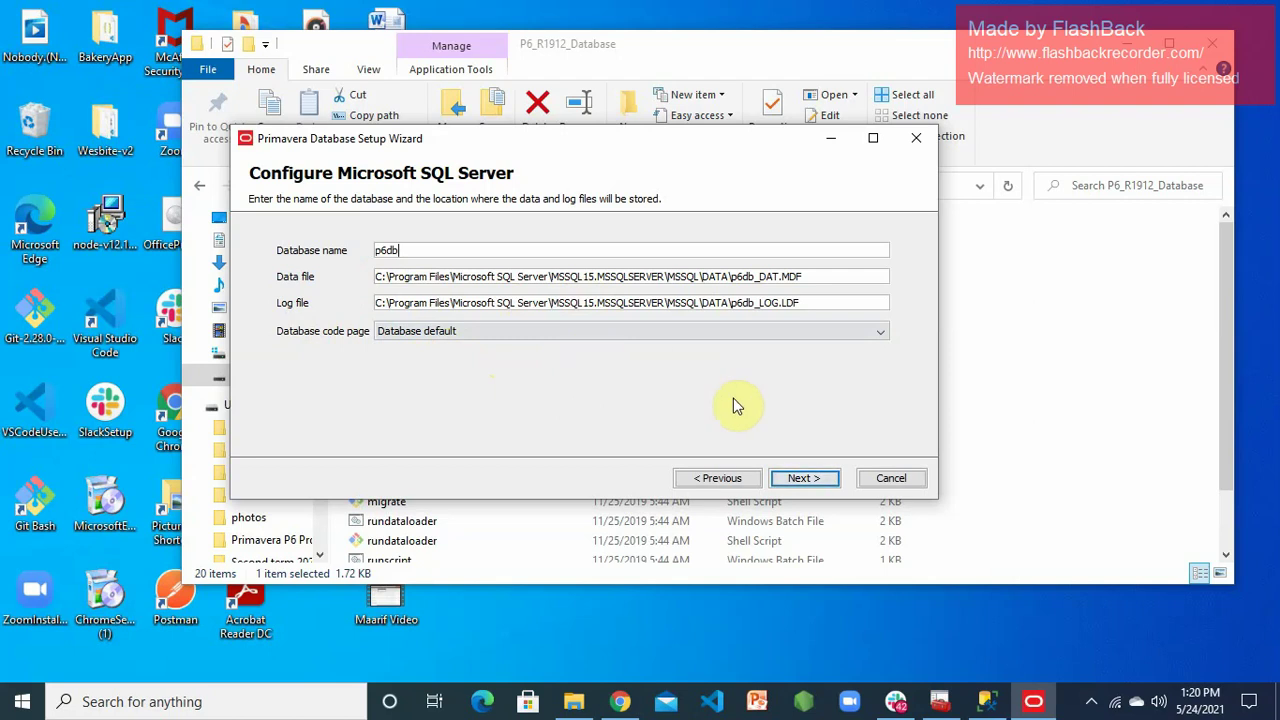
# Leave both 'Use existing' options cleared so new users privuser and pubuser will be created.
pyautogui.click(805, 478)
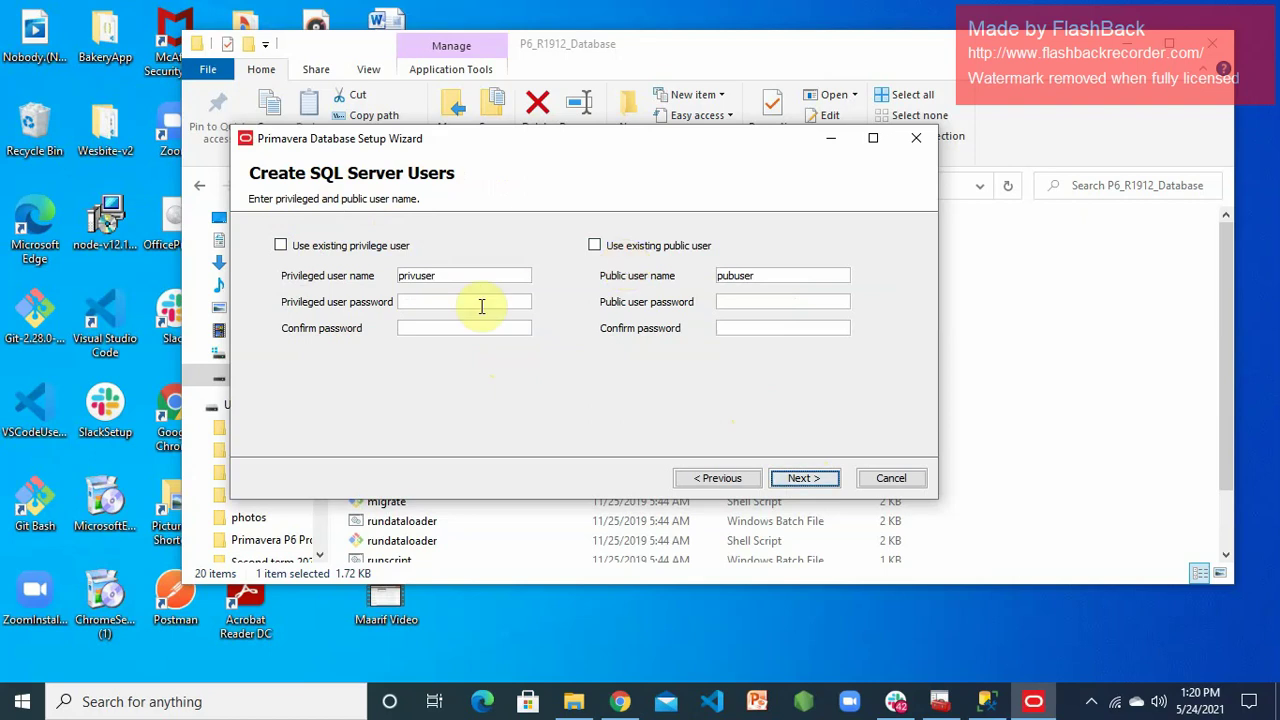
pyautogui.doubleClick(466, 277)
pyautogui.click(465, 277)
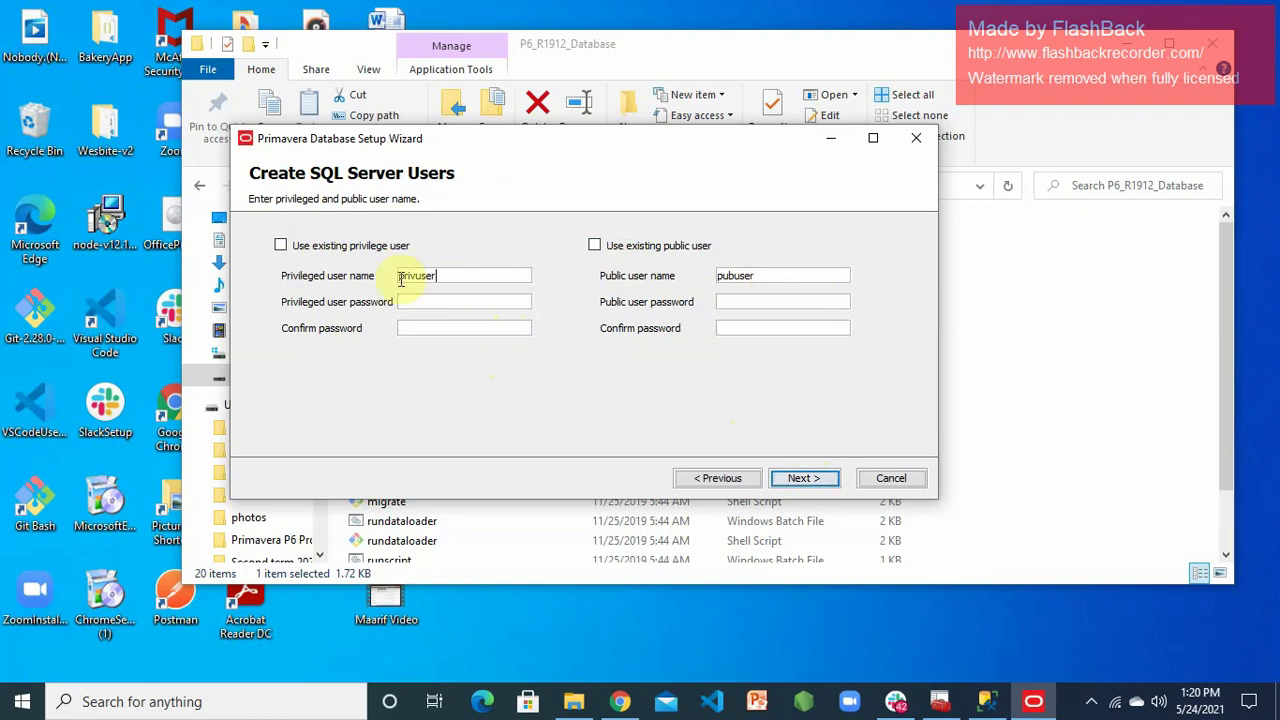
pyautogui.click(280, 245)
pyautogui.click(458, 280)
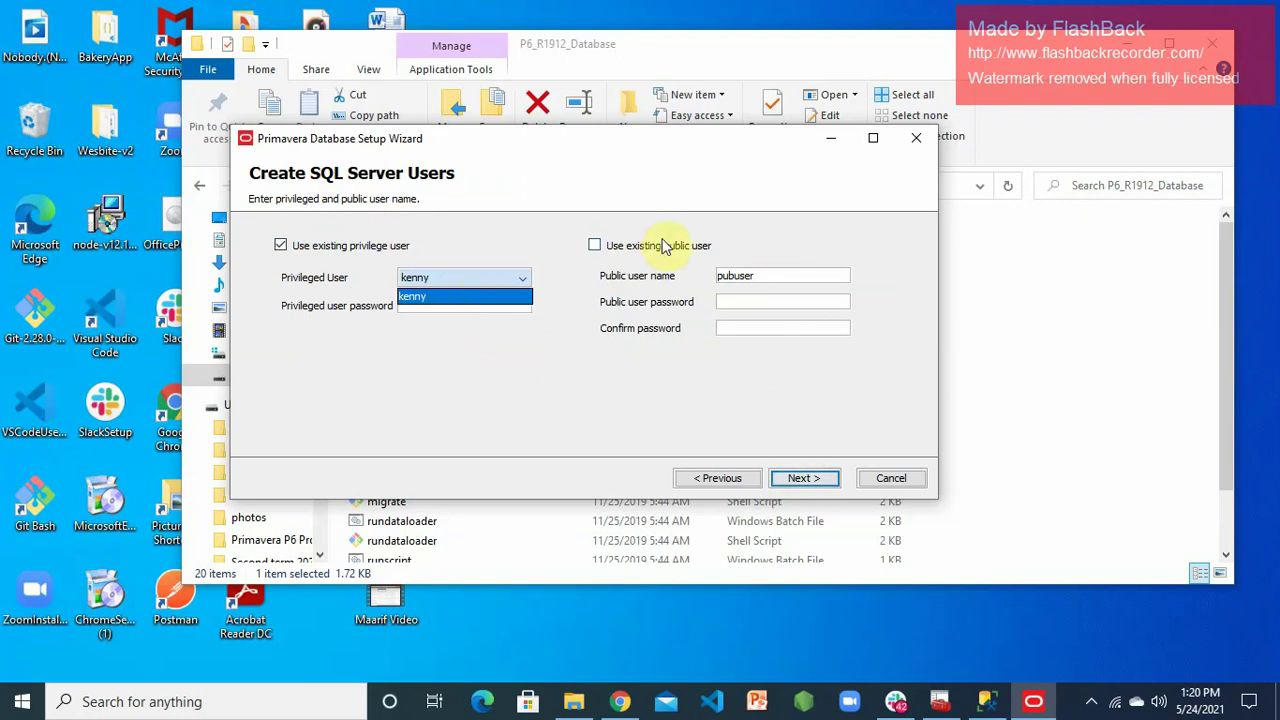
pyautogui.click(595, 246)
pyautogui.click(595, 246)
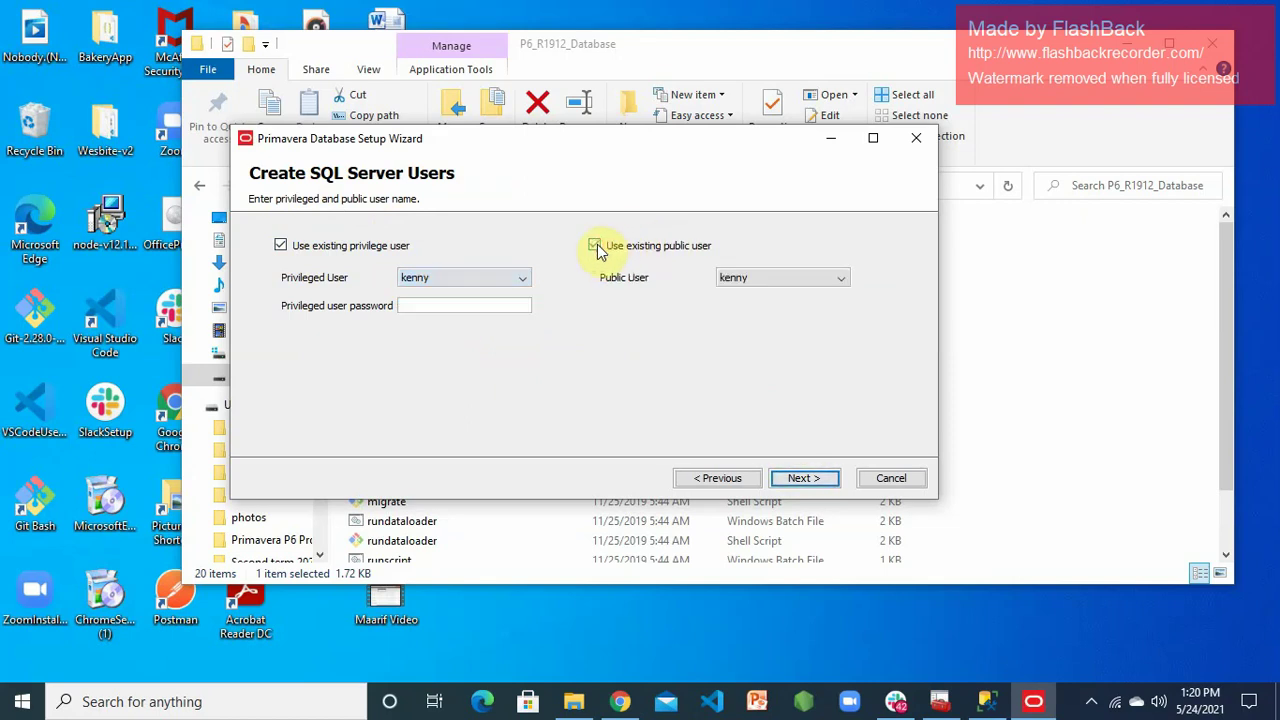
pyautogui.click(281, 245)
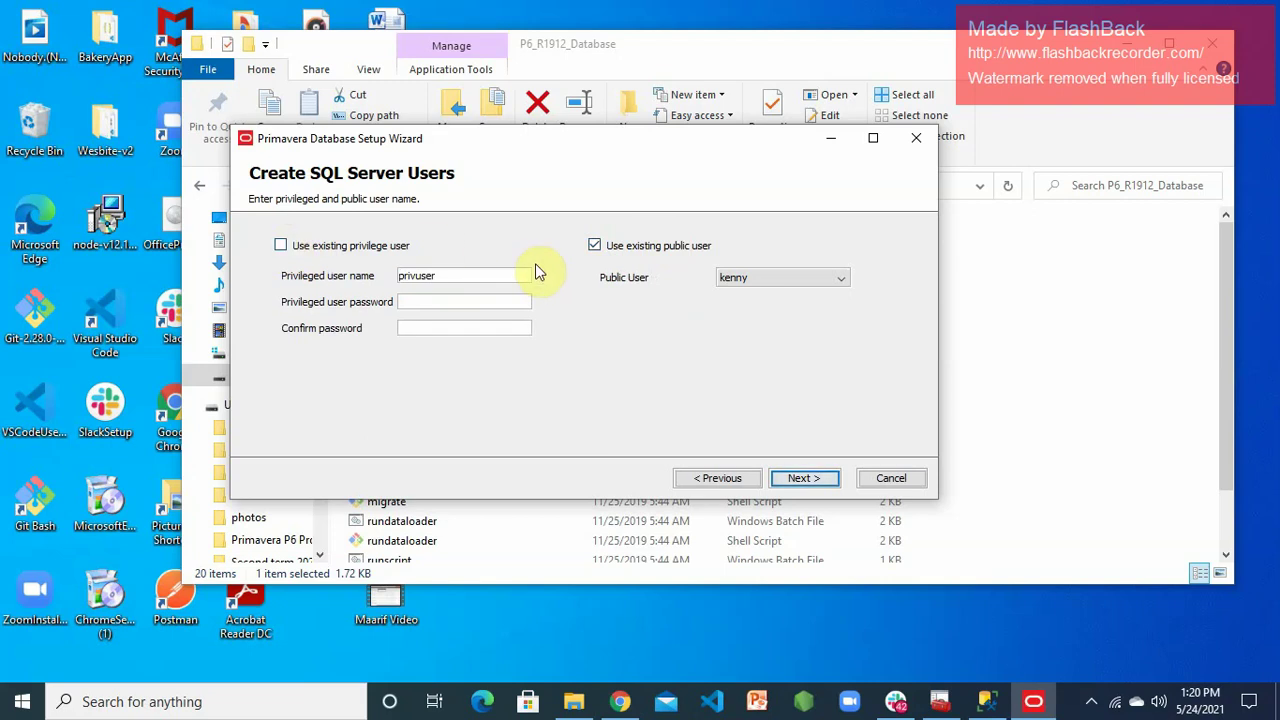
pyautogui.click(594, 246)
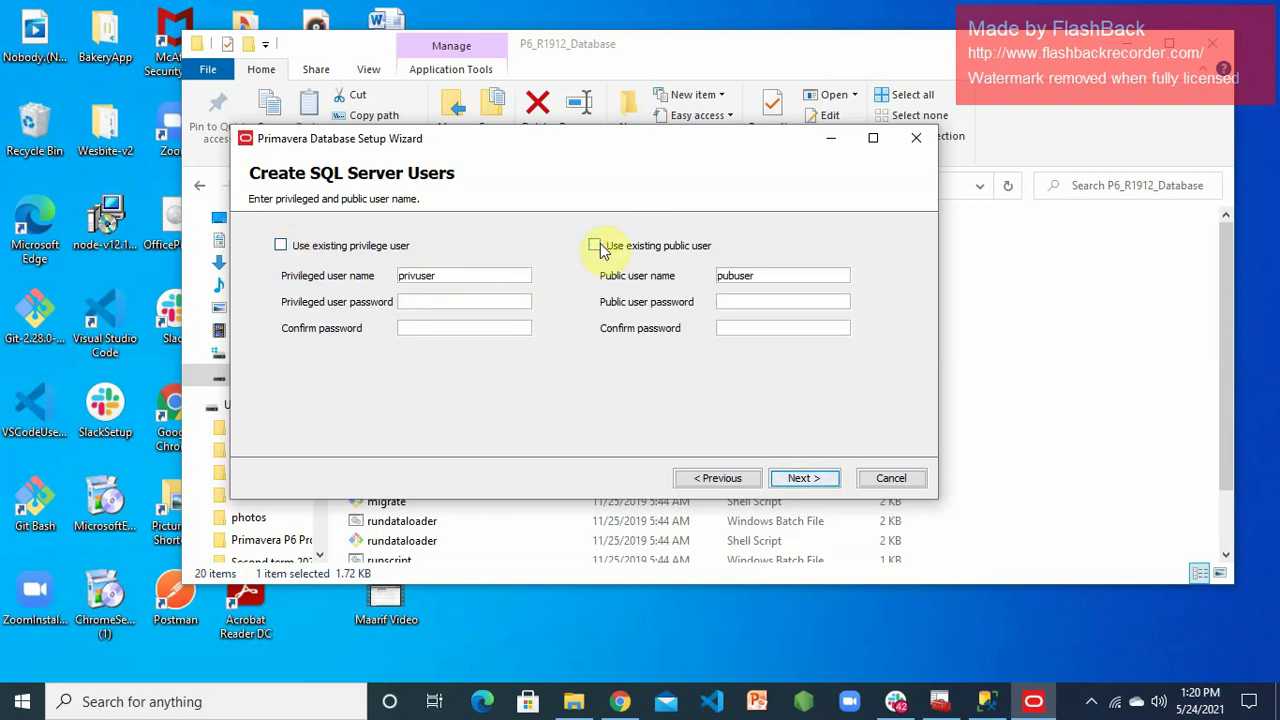
pyautogui.doubleClick(459, 277)
pyautogui.click(403, 275)
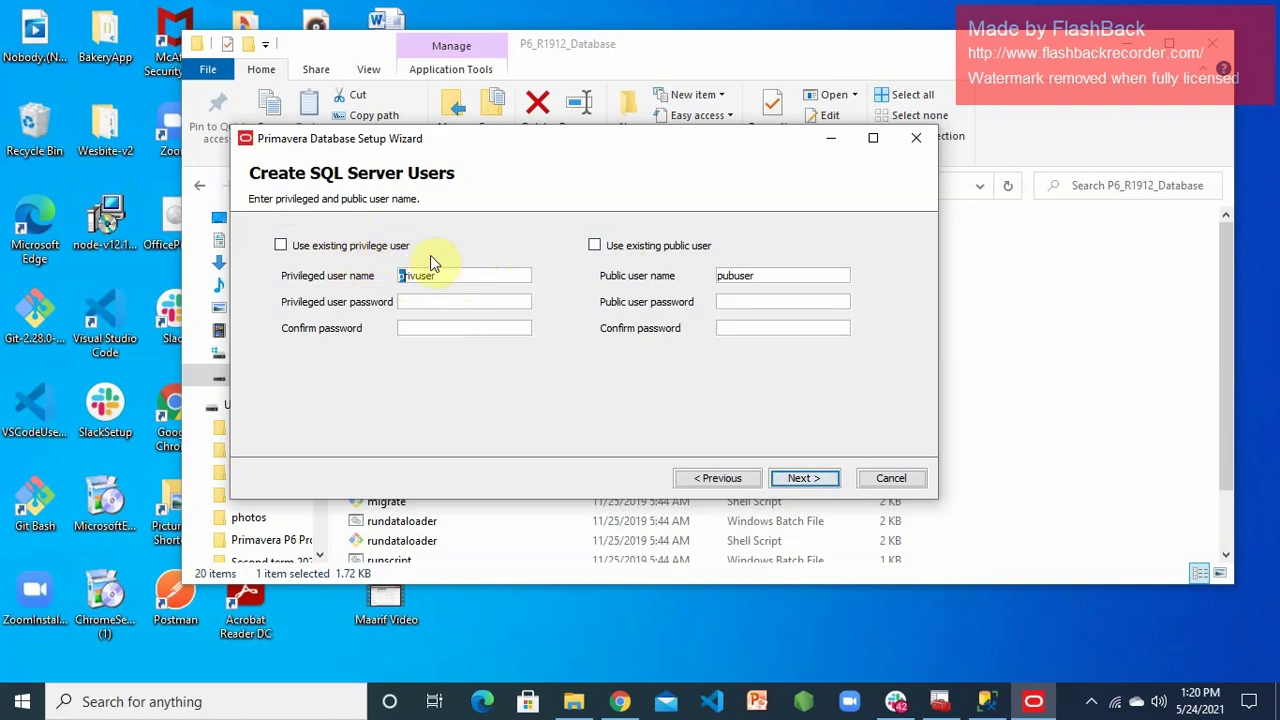
pyautogui.click(459, 276)
# Enter and confirm passwords for privuser and pubuser, then proceed to Configuration Options.
pyautogui.click(429, 330)
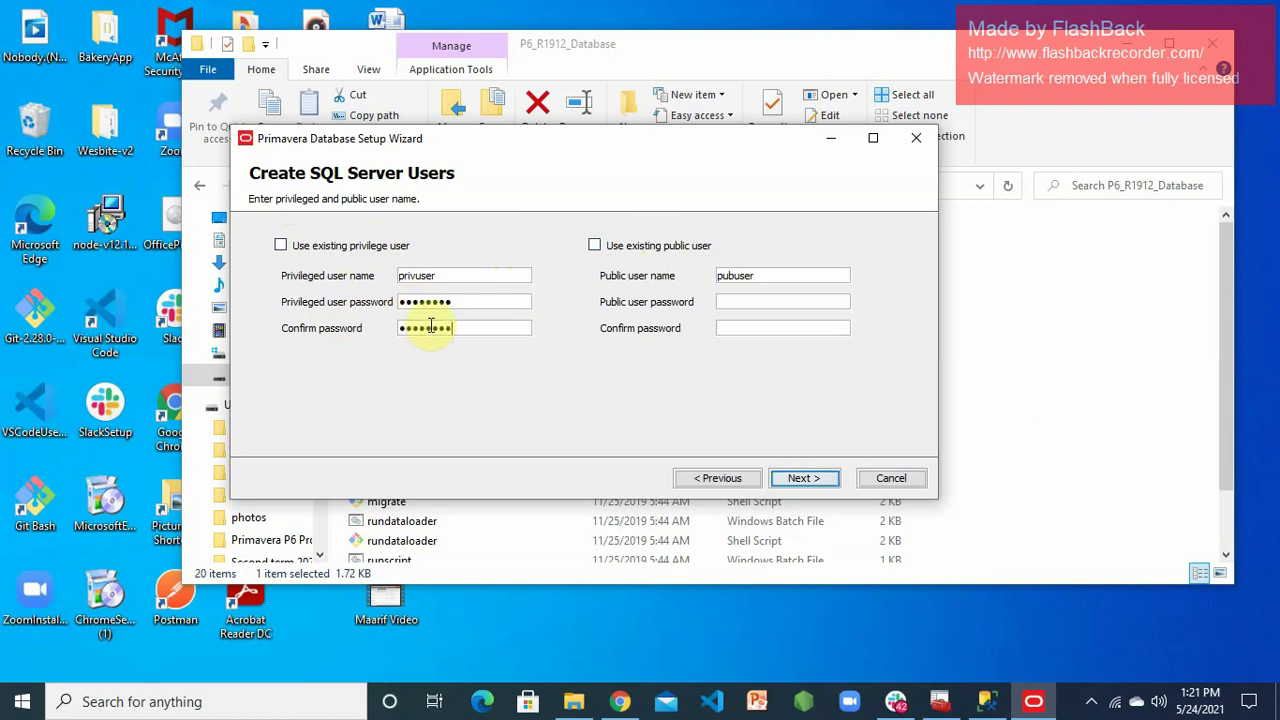
pyautogui.click(742, 300)
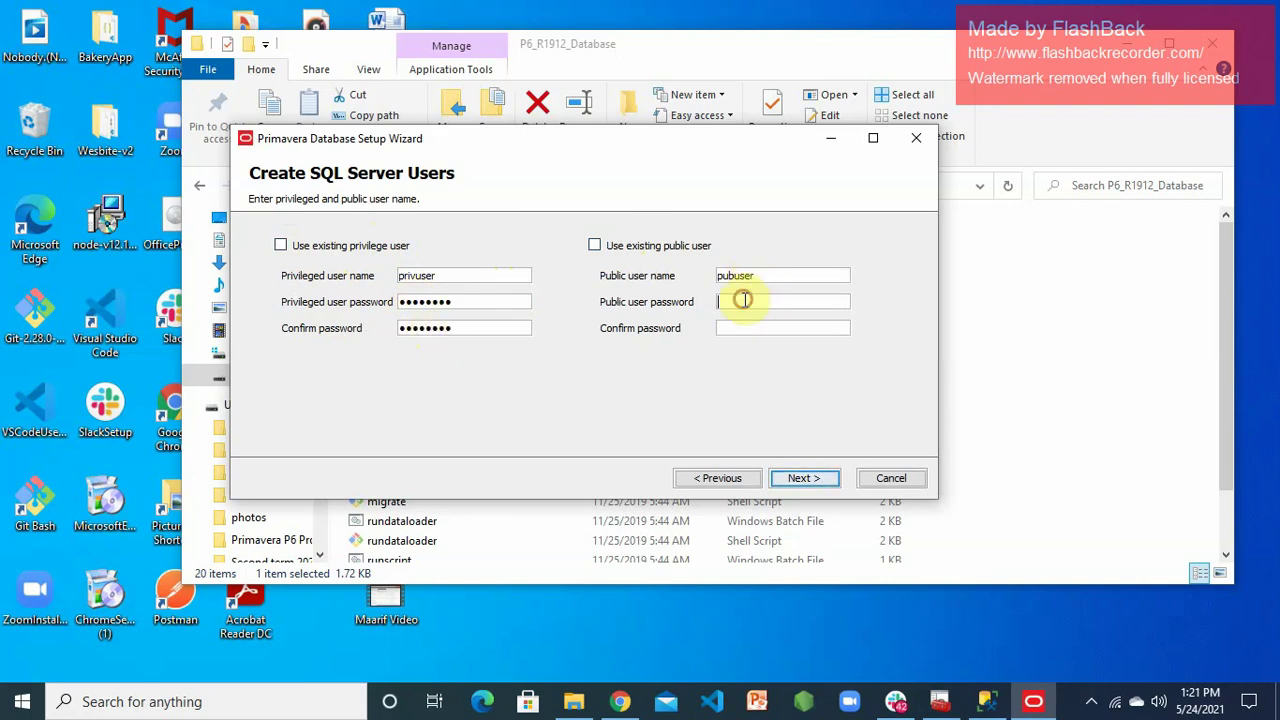
pyautogui.click(747, 328)
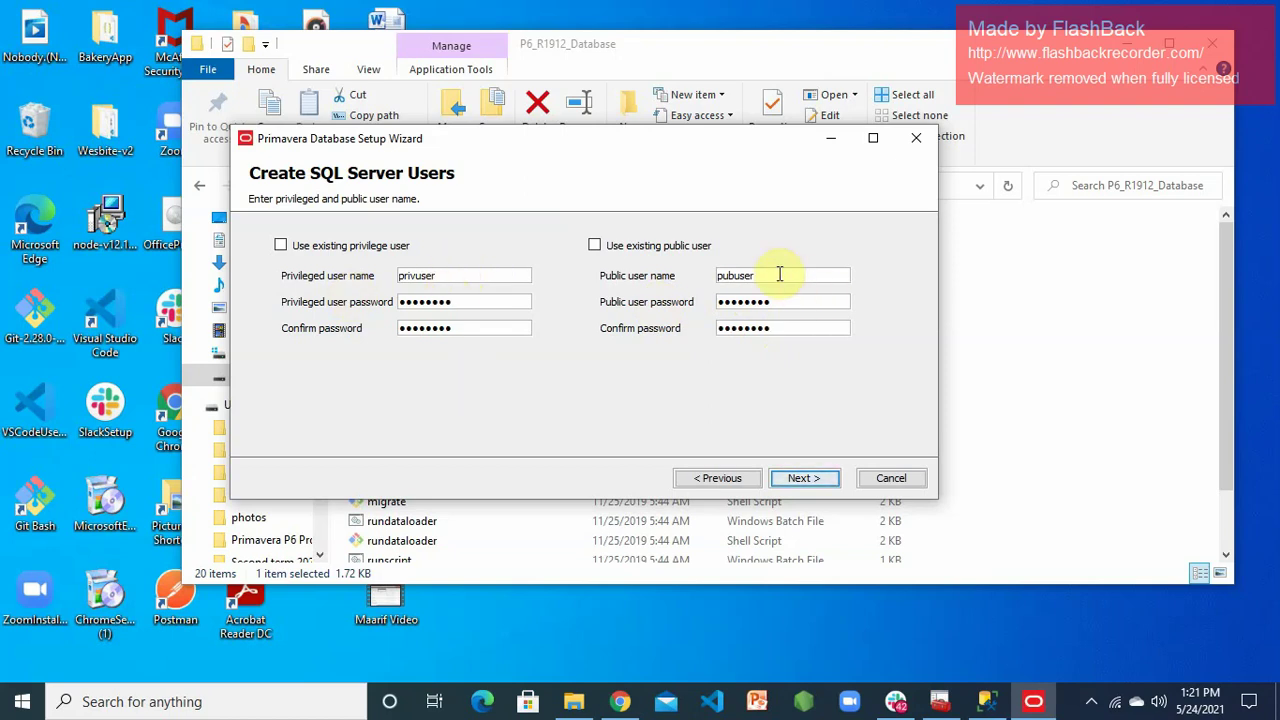
pyautogui.click(806, 478)
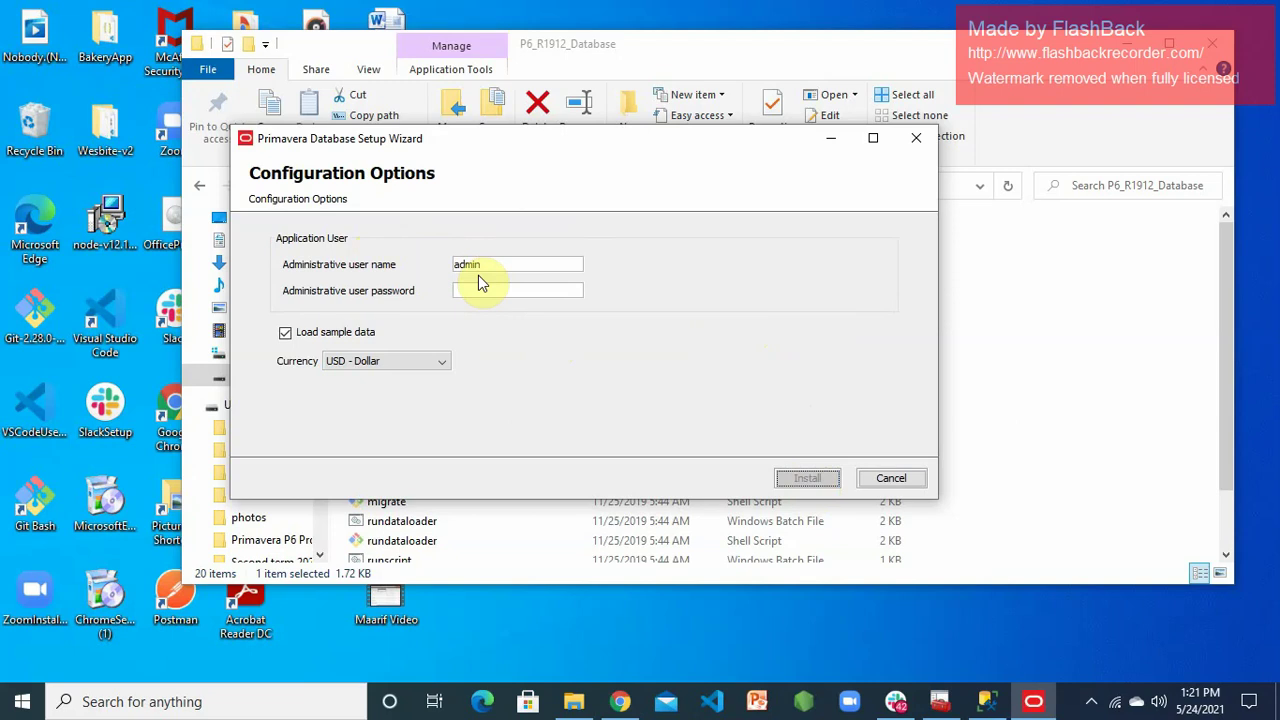
# Give the admin administrative user a password.
pyautogui.click(1091, 703)
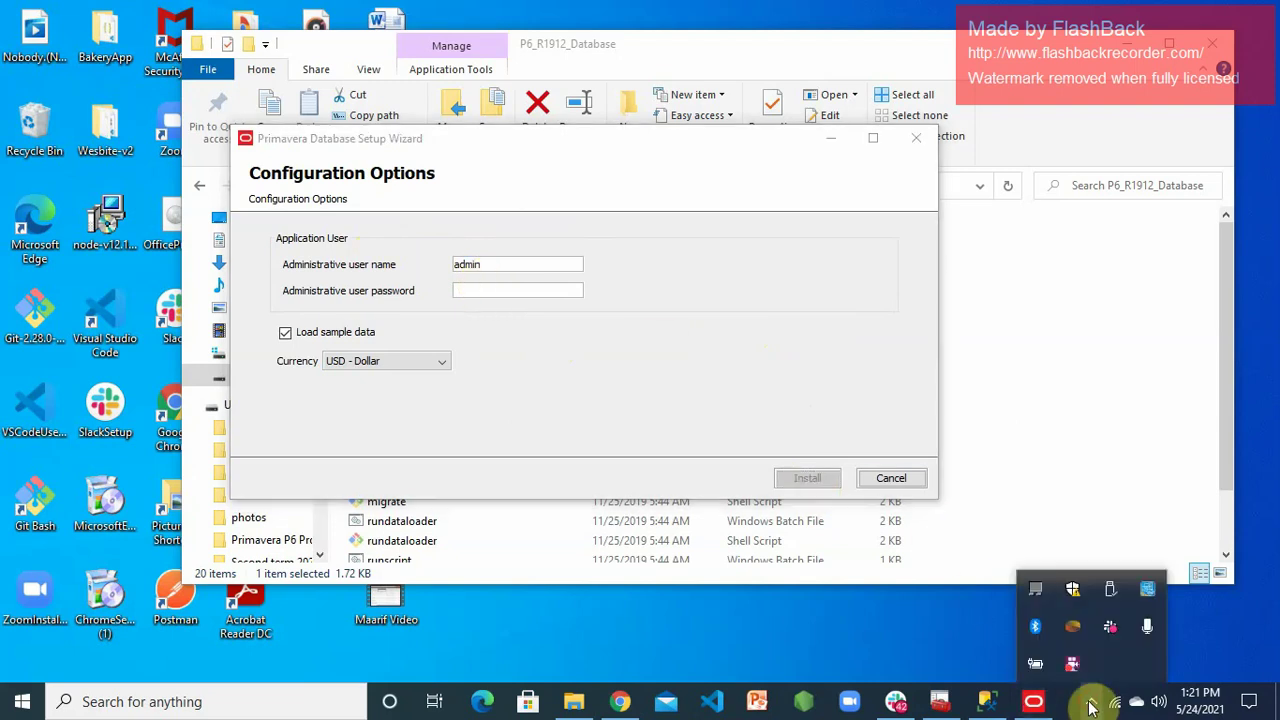
pyautogui.click(704, 390)
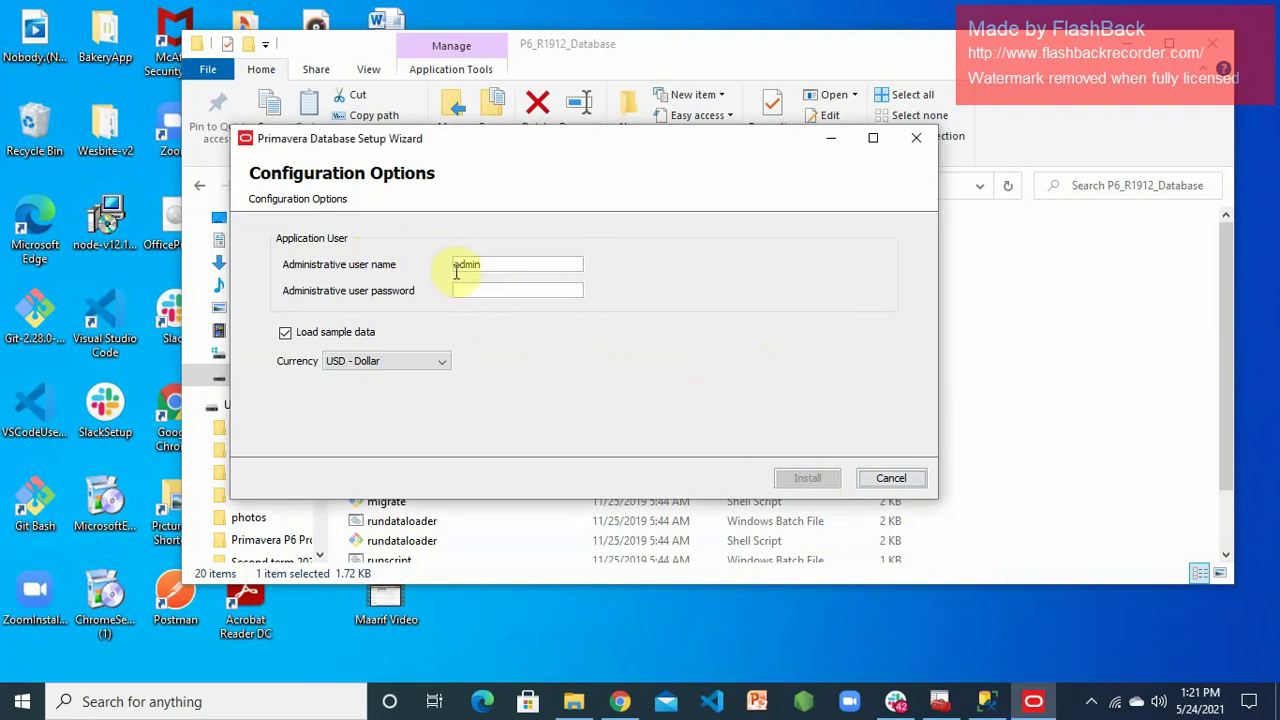
pyautogui.doubleClick(530, 263)
pyautogui.click(533, 290)
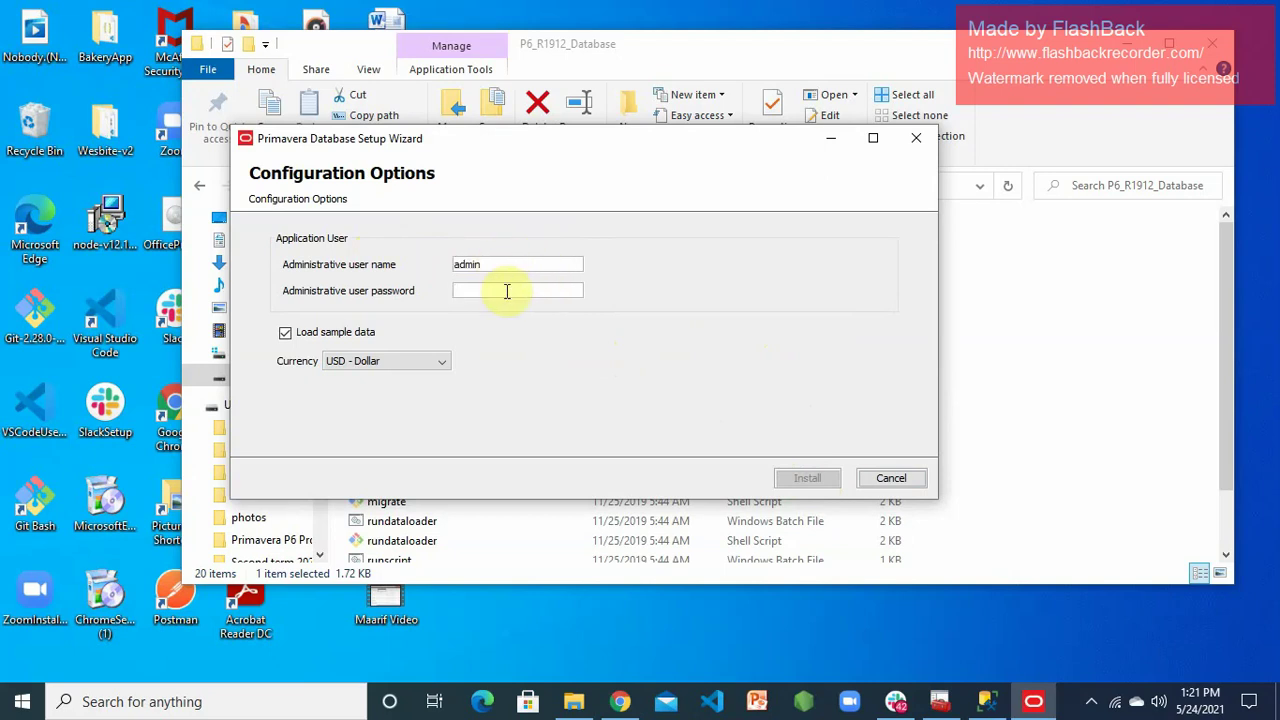
pyautogui.write('password')
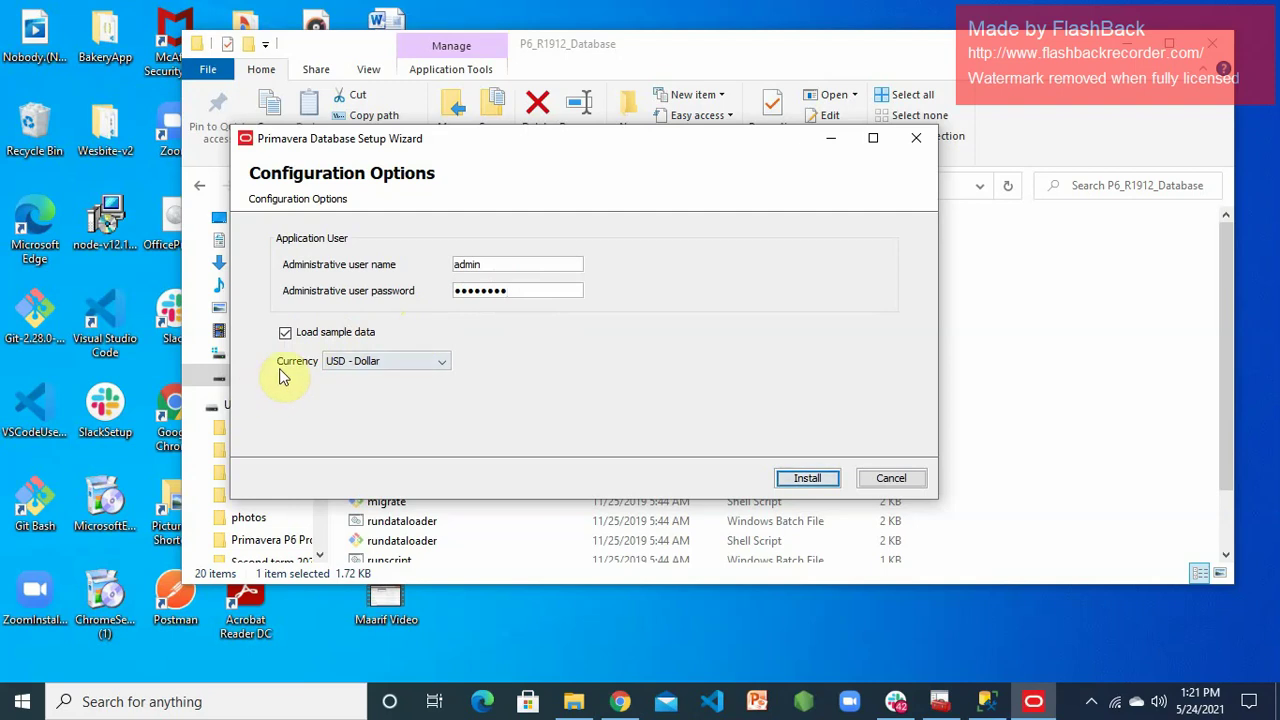
# Keep USD - Dollar as the currency with sample data loading, and start the installation.
pyautogui.click(362, 365)
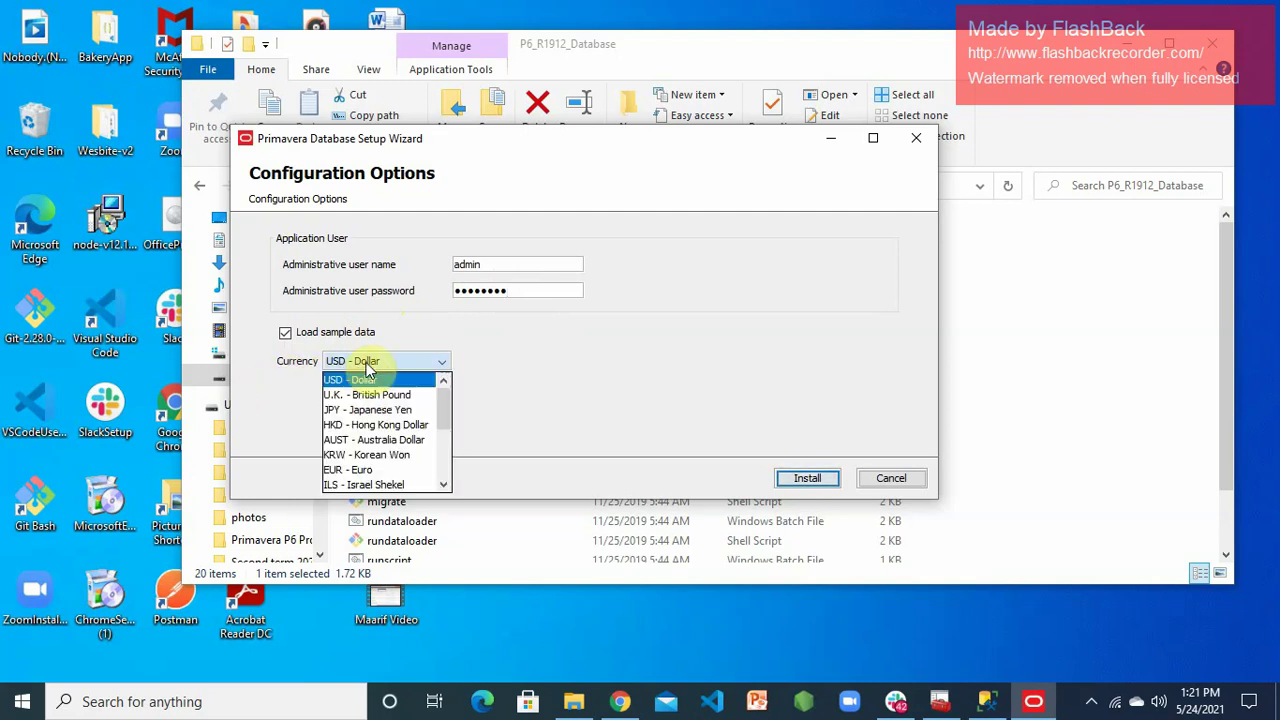
pyautogui.moveTo(443, 420)
pyautogui.mouseDown()
pyautogui.moveTo(443, 487)
pyautogui.moveTo(448, 398)
pyautogui.mouseUp()
pyautogui.click(418, 386)
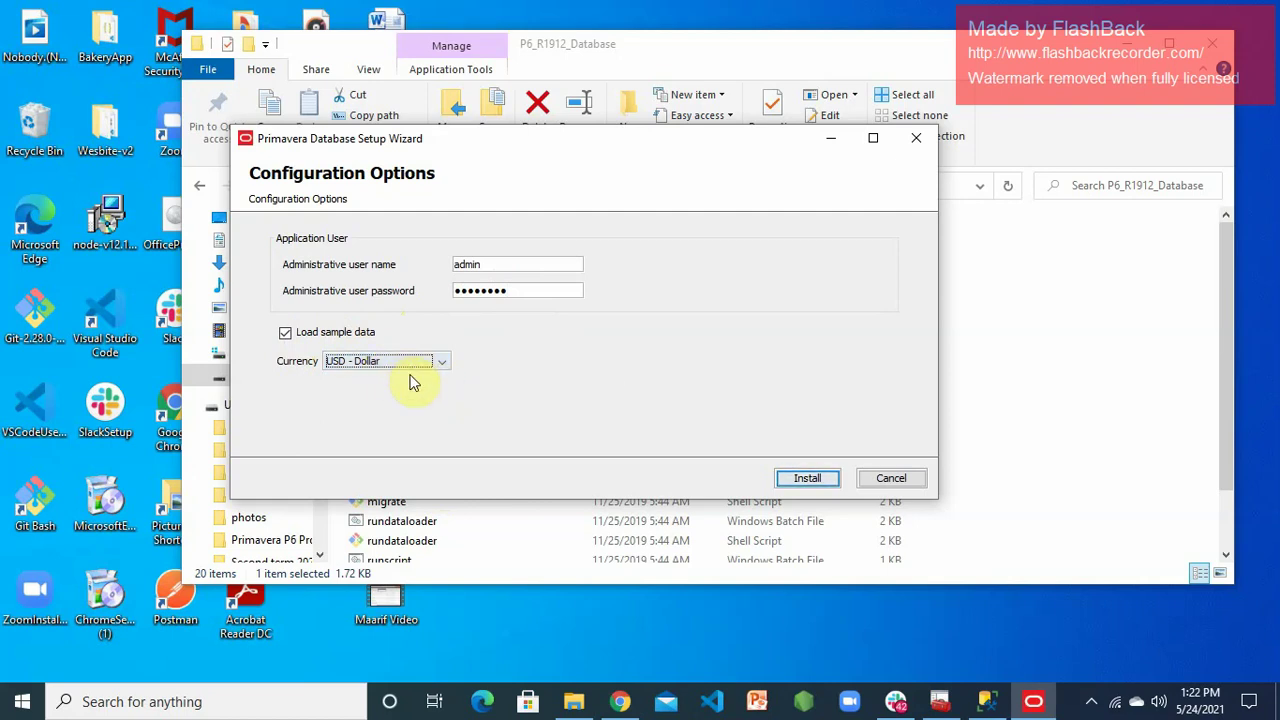
pyautogui.click(814, 479)
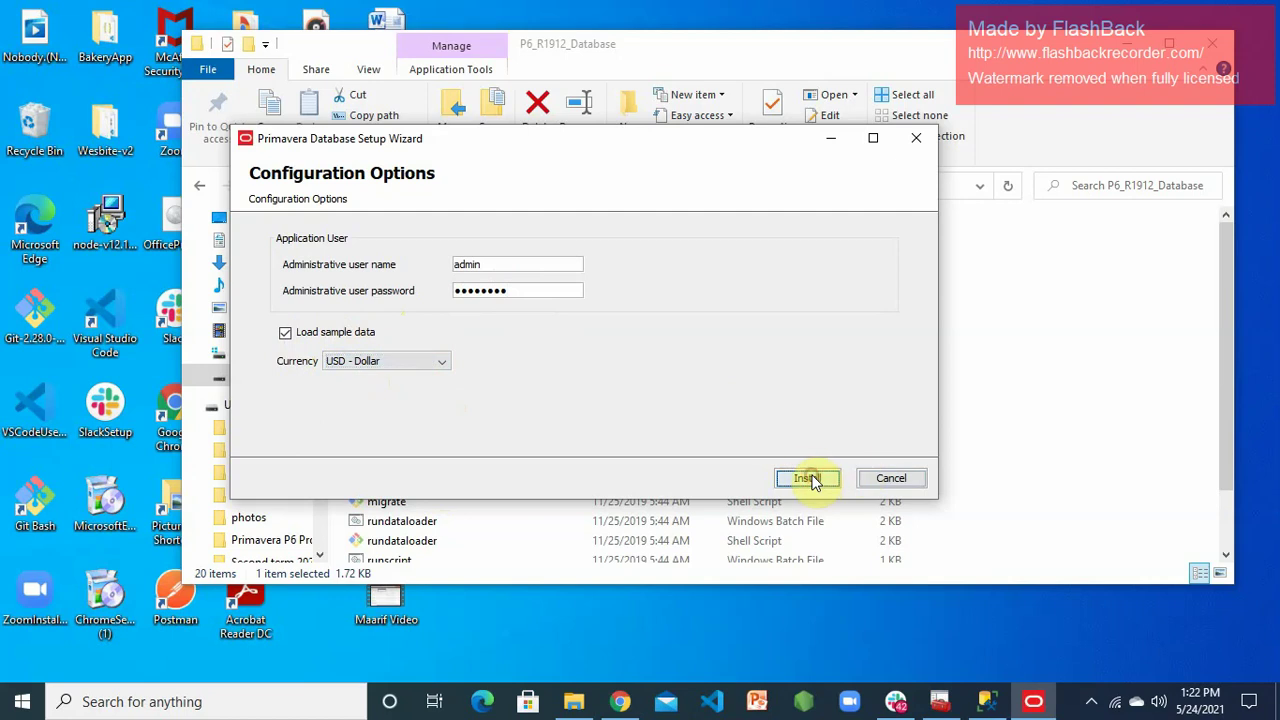
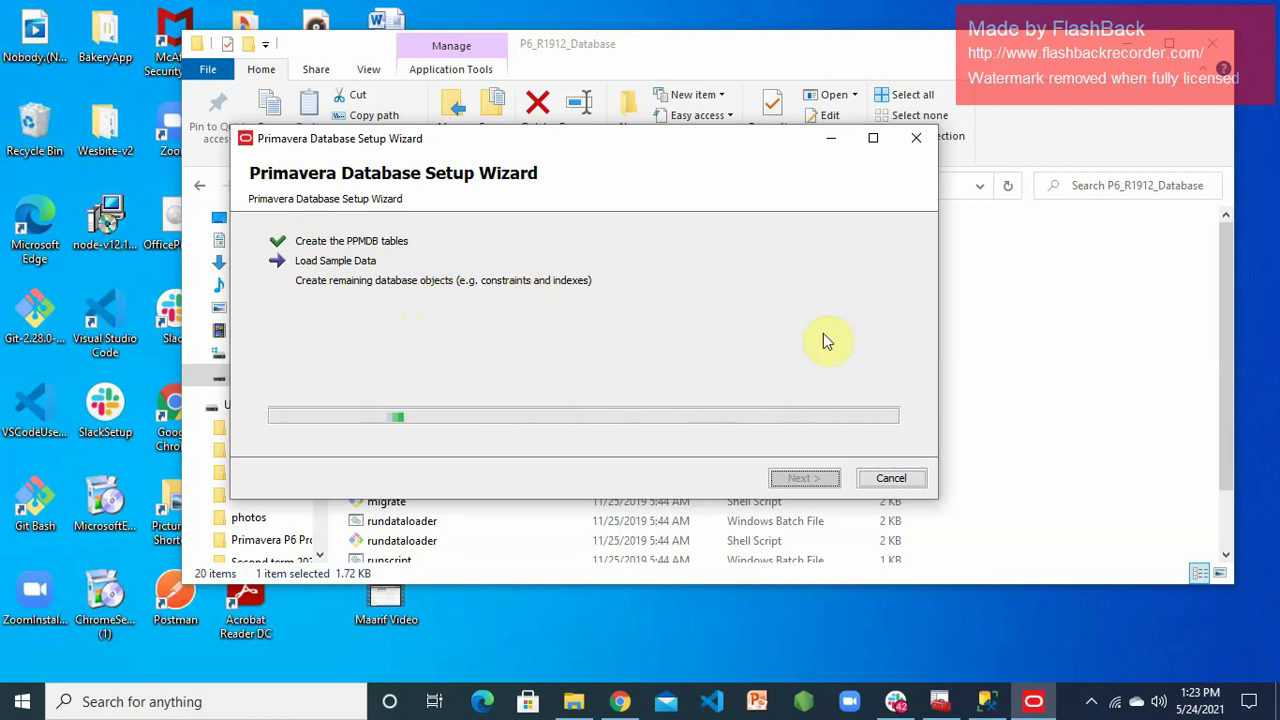
# Let the wizard finish creating PPMDB tables, loading sample data and building remaining database objects.
pyautogui.click(1091, 700)
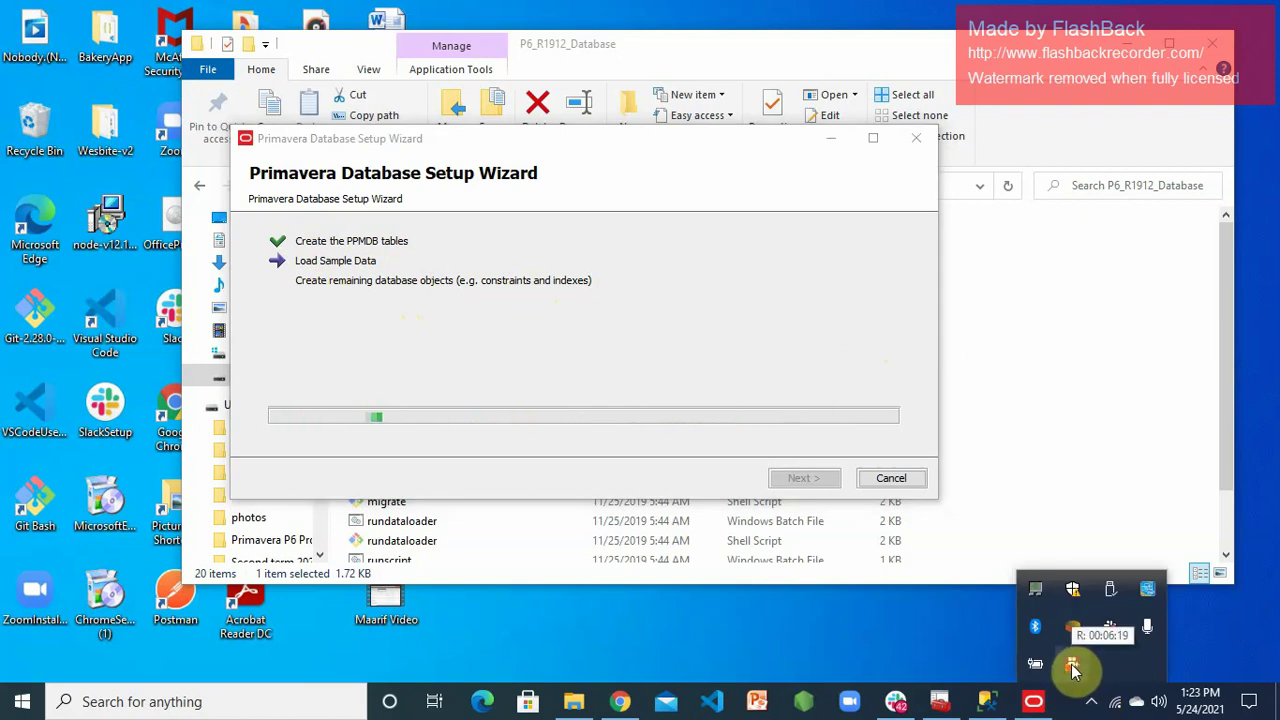
pyautogui.rightClick(1073, 668)
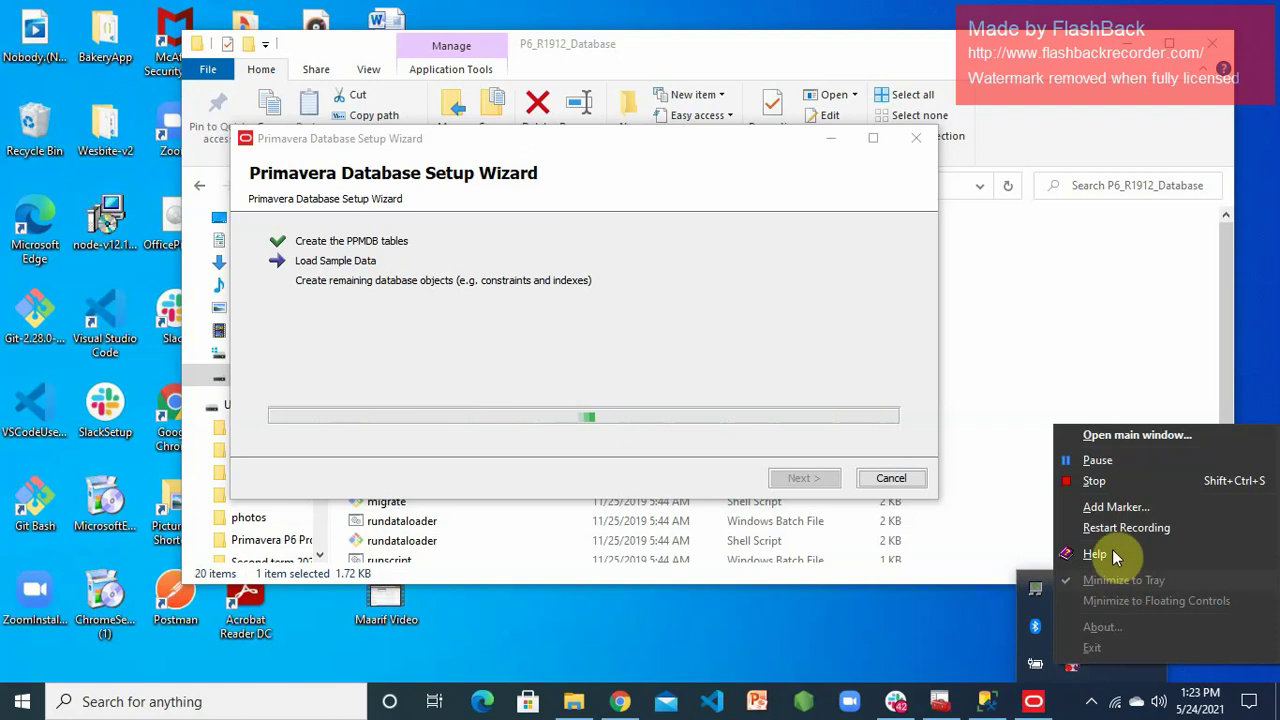
pyautogui.click(1098, 461)
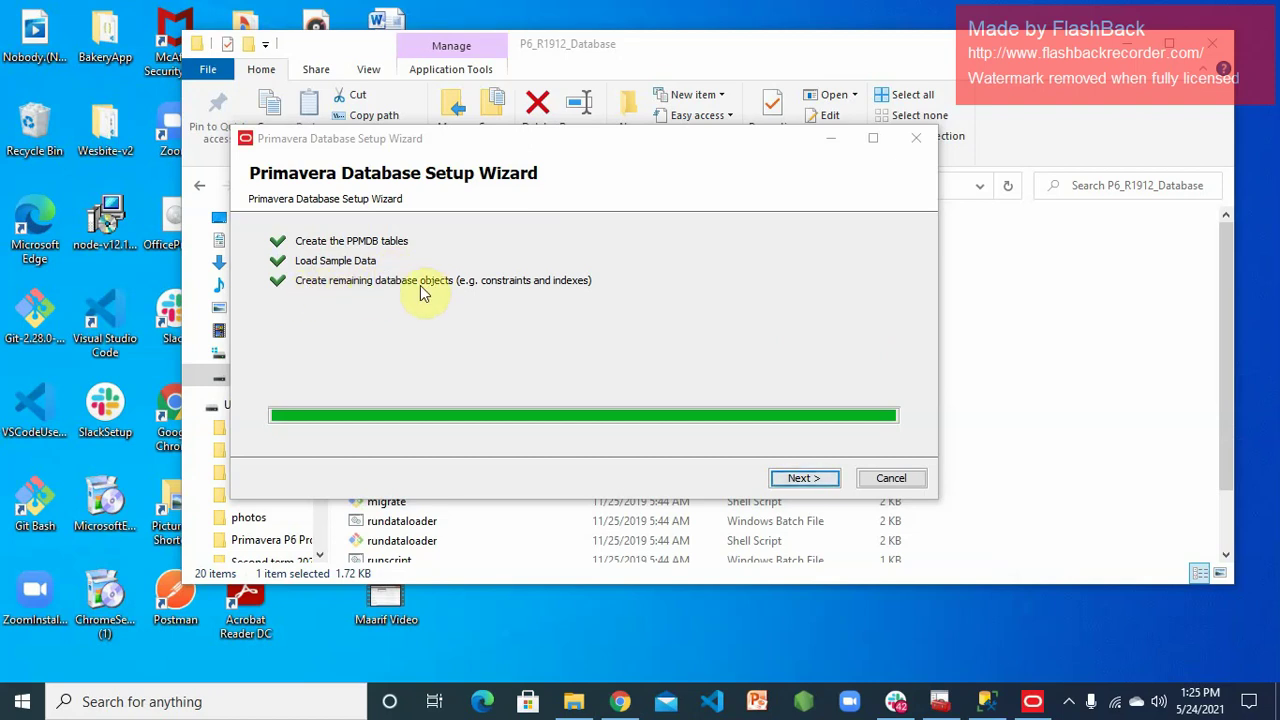
# Finish the database wizard and show the 19.12 installer folder maximized in Explorer.
pyautogui.click(821, 479)
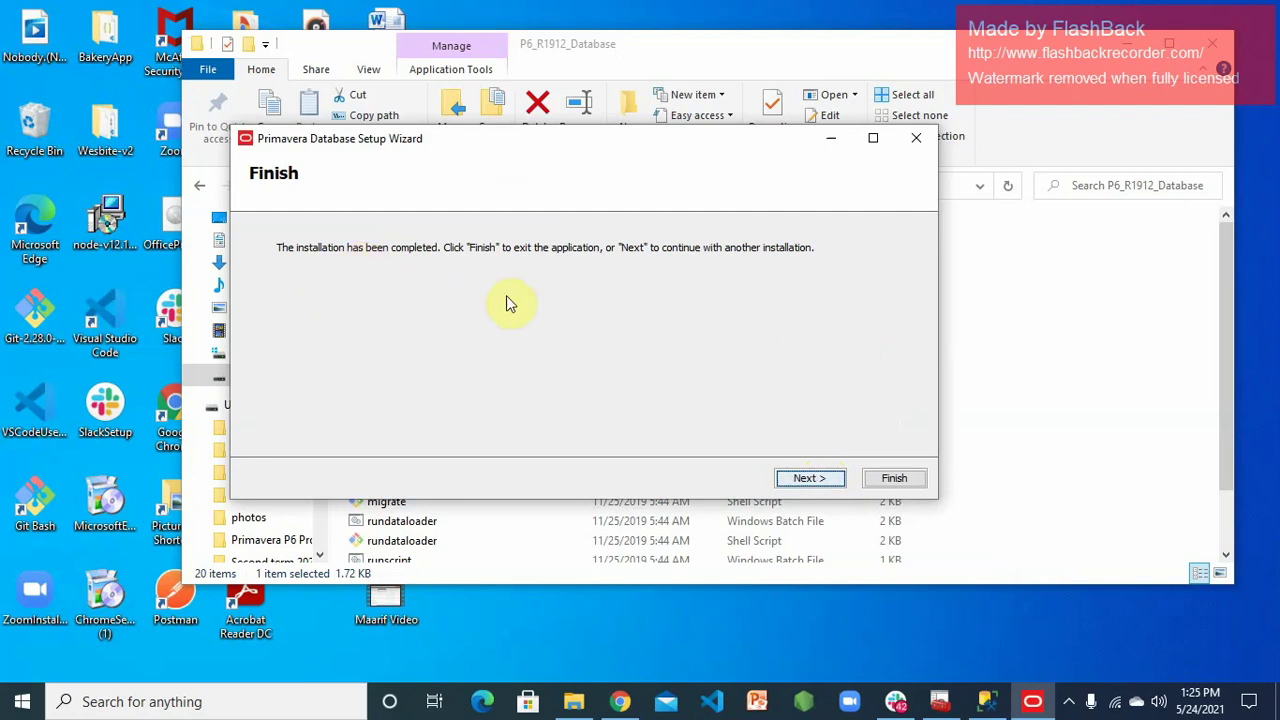
pyautogui.click(907, 478)
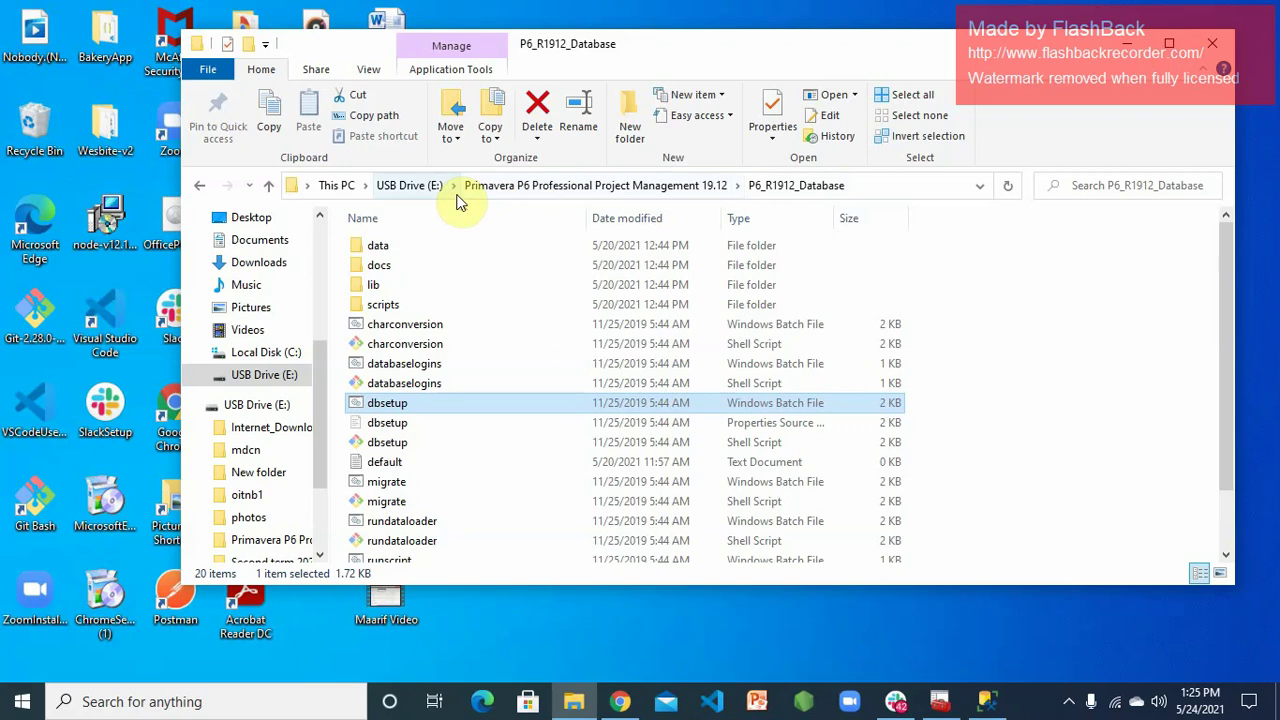
pyautogui.click(585, 189)
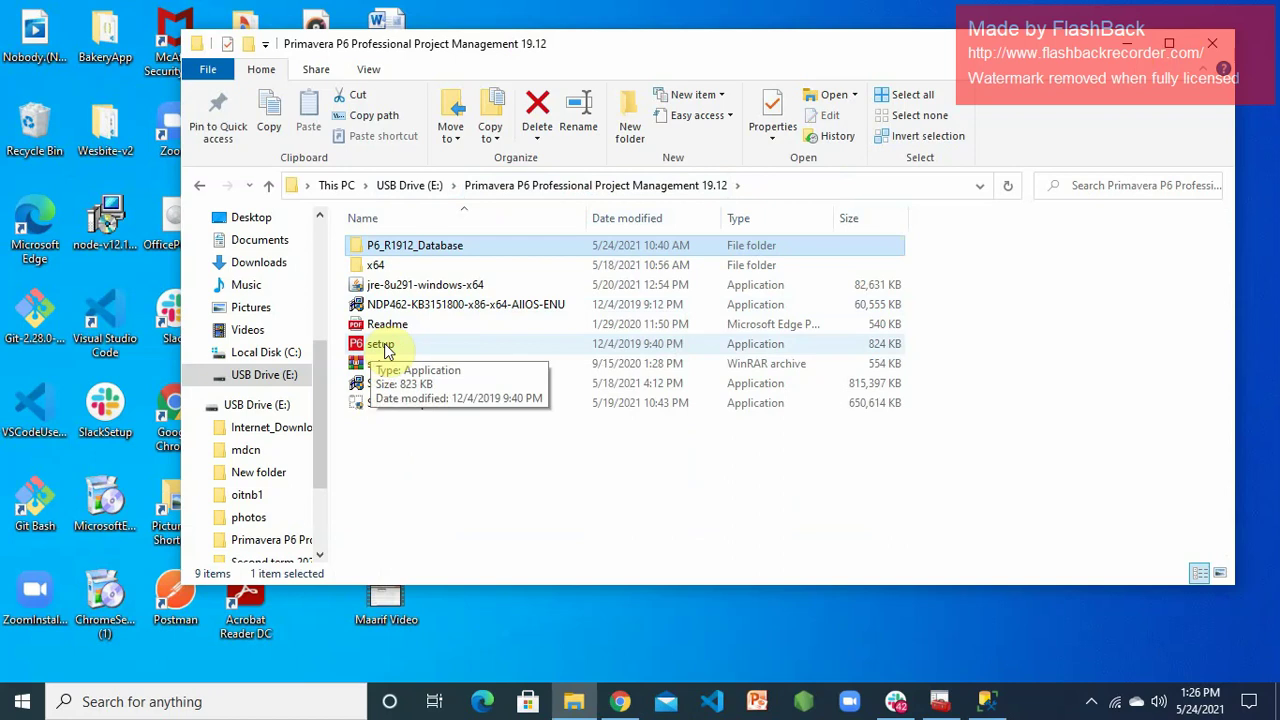
pyautogui.click(1178, 46)
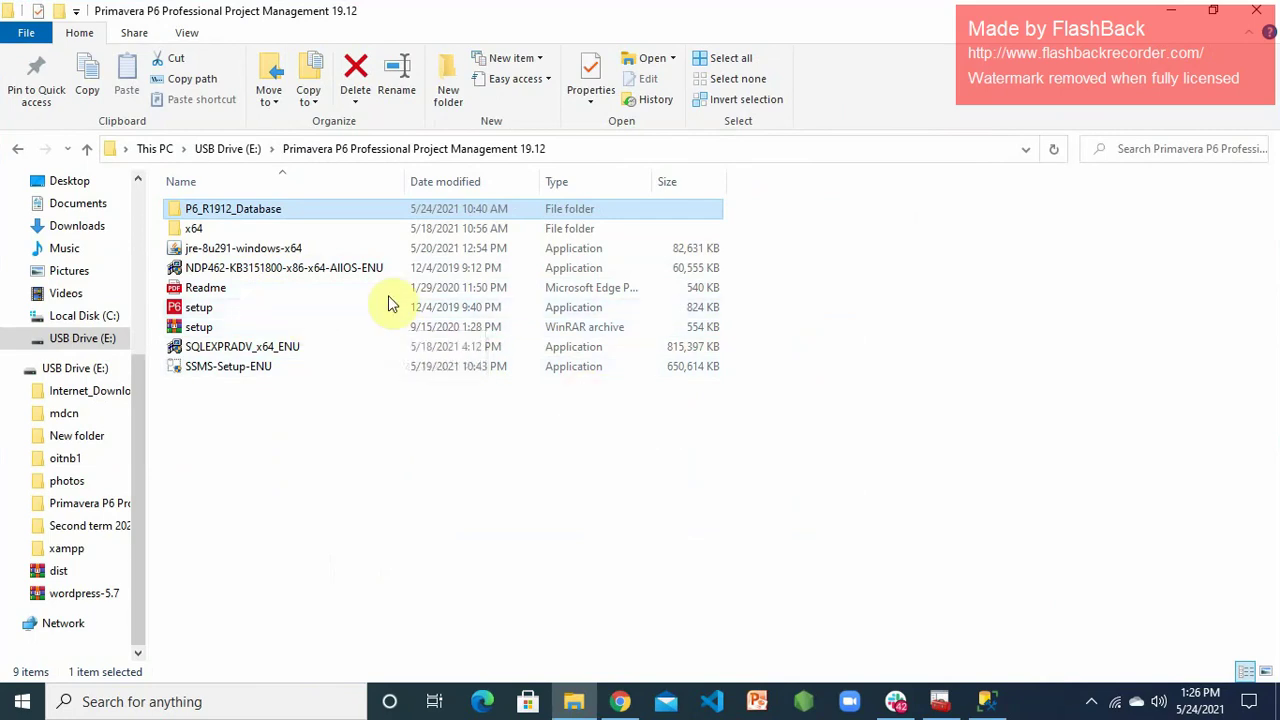
pyautogui.click(1090, 703)
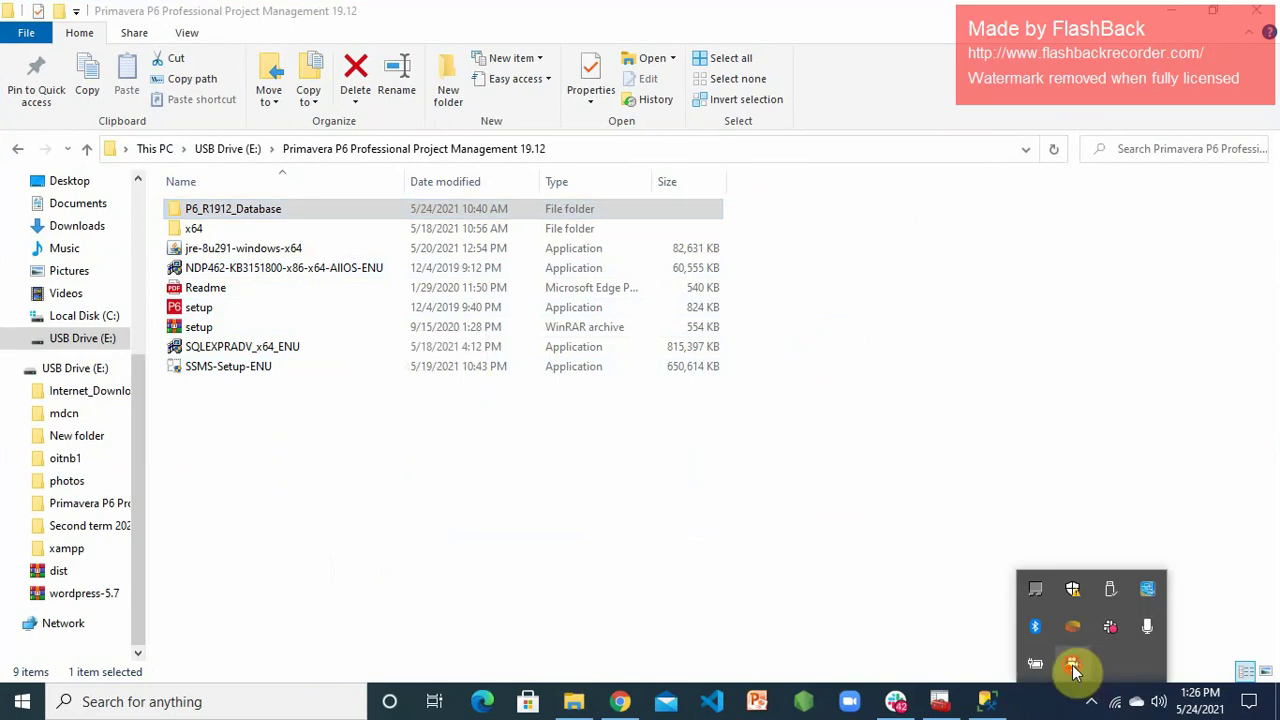
pyautogui.rightClick(1072, 665)
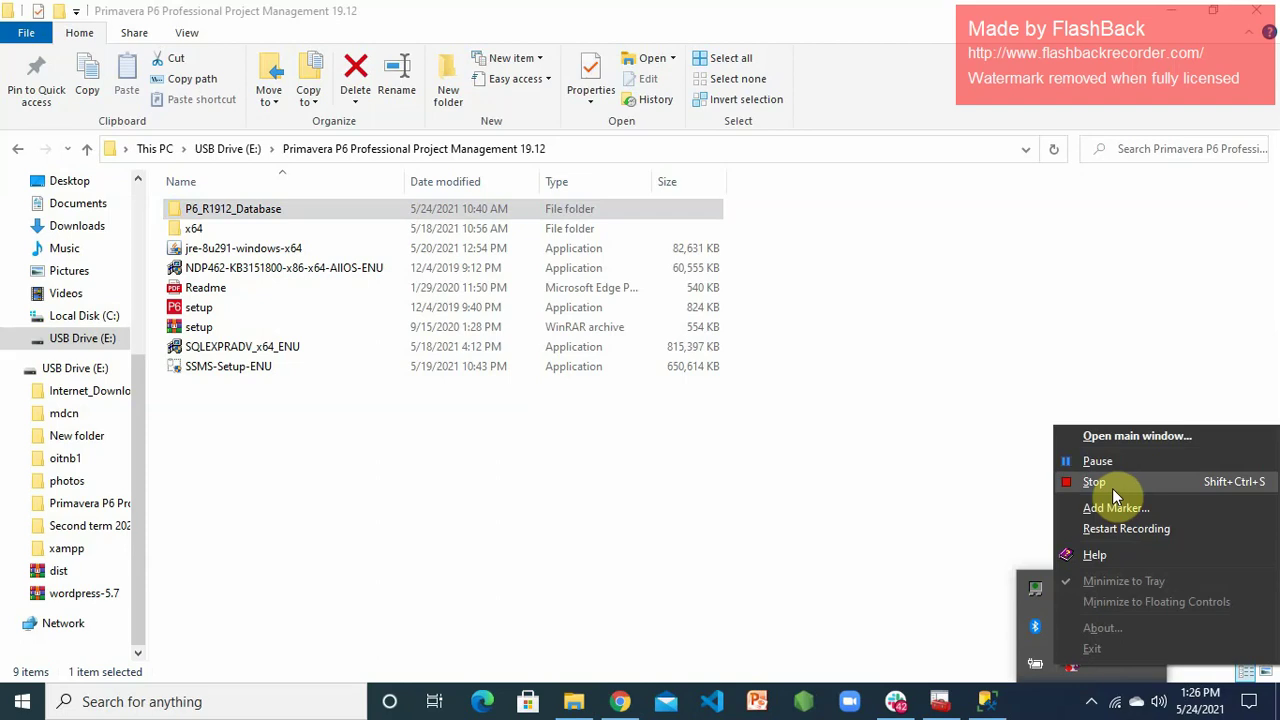
pyautogui.click(850, 486)
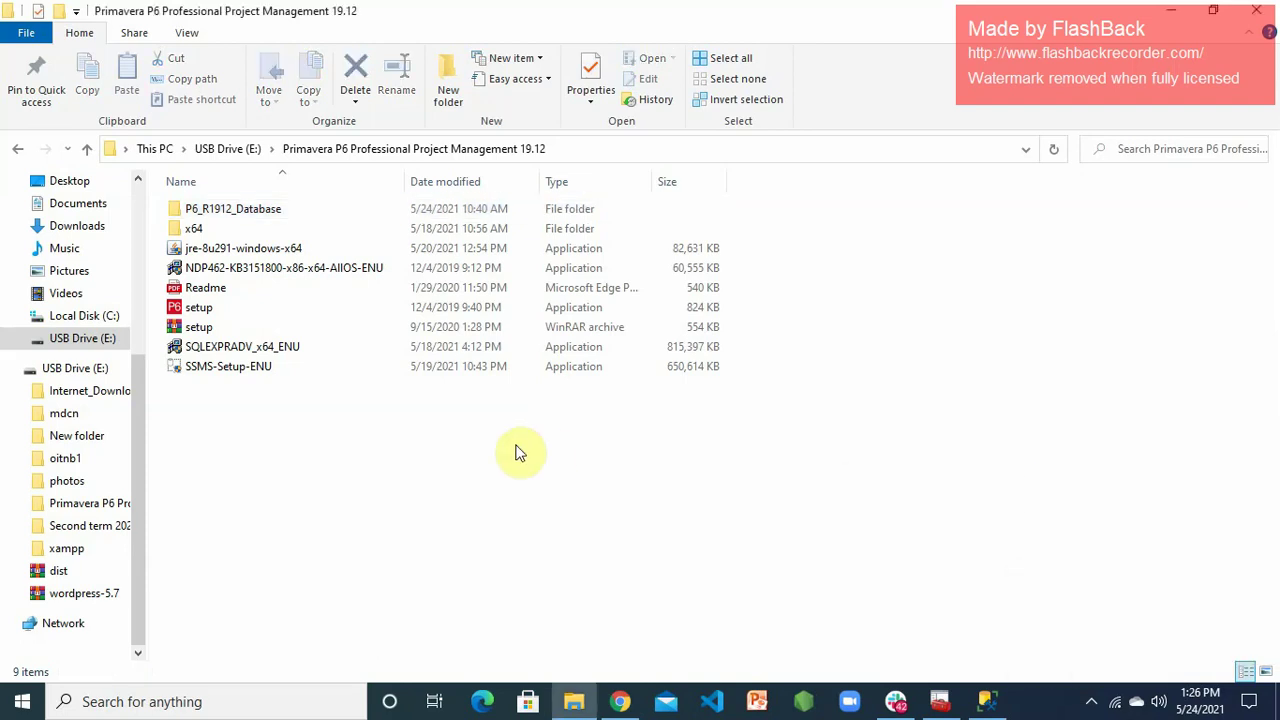
# Install P6 Professional 19 with the Typical setup type and run Database Configuration.
pyautogui.doubleClick(211, 314)
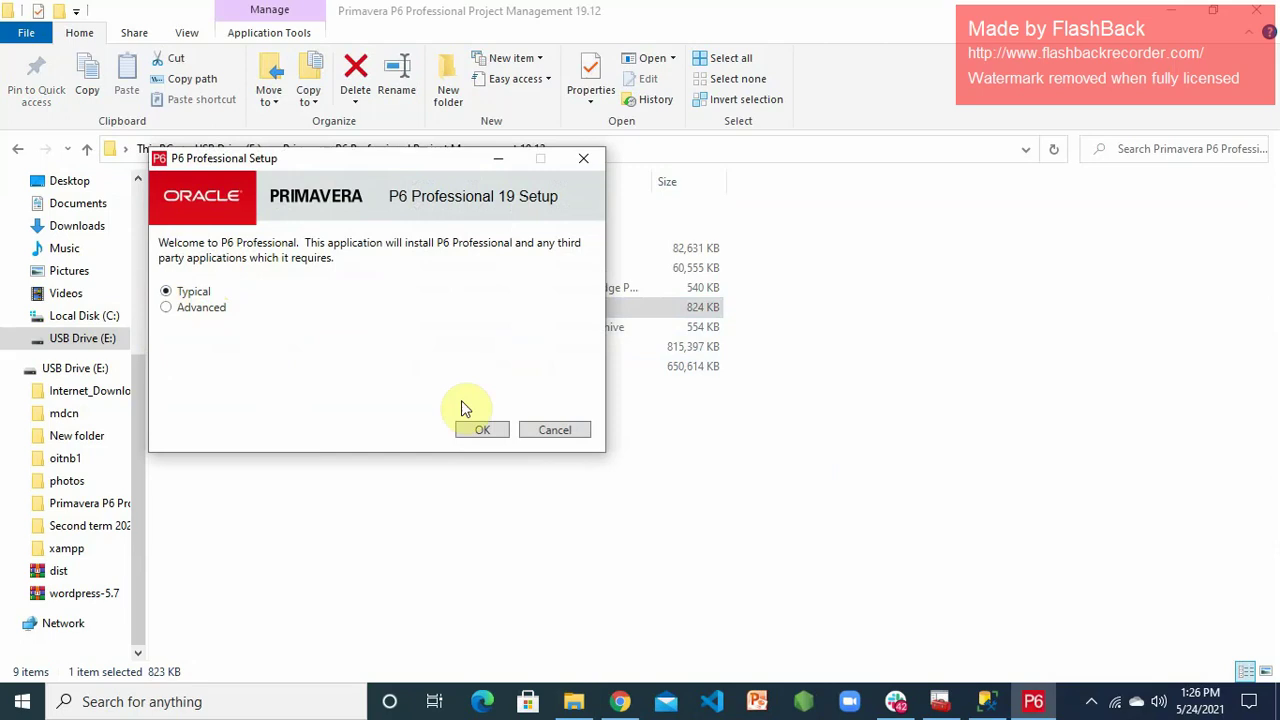
pyautogui.click(484, 430)
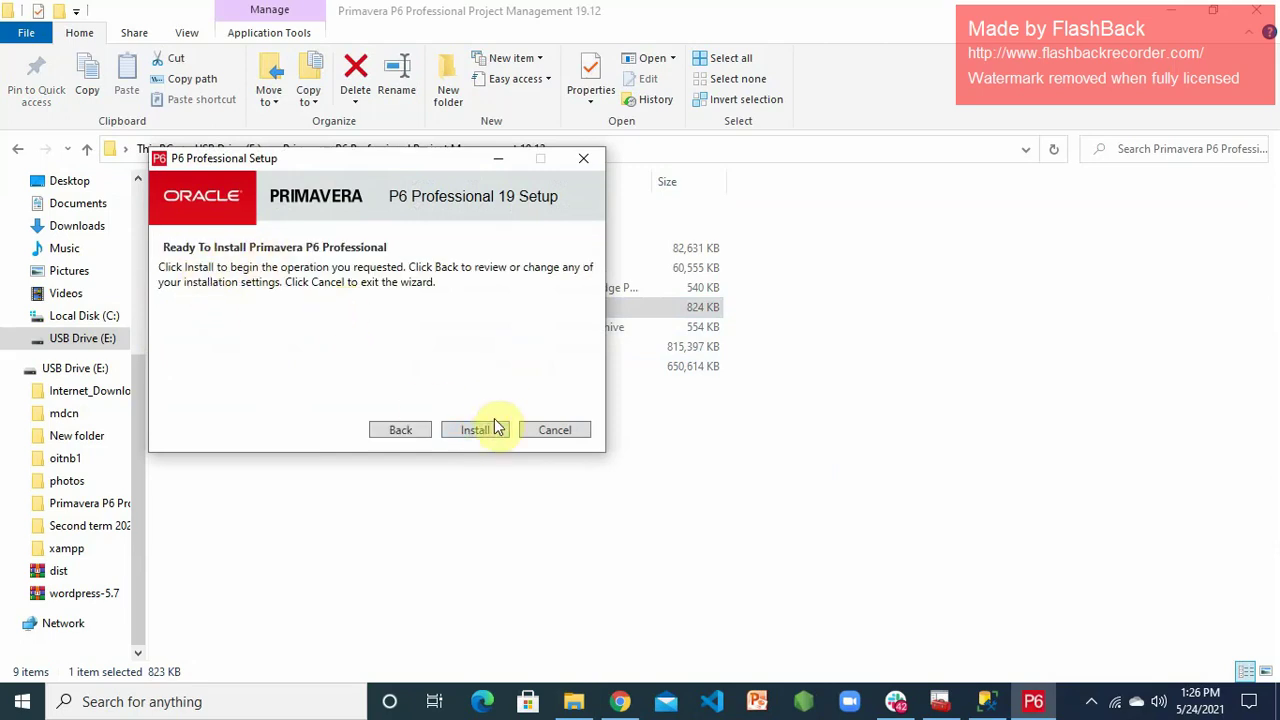
pyautogui.click(478, 430)
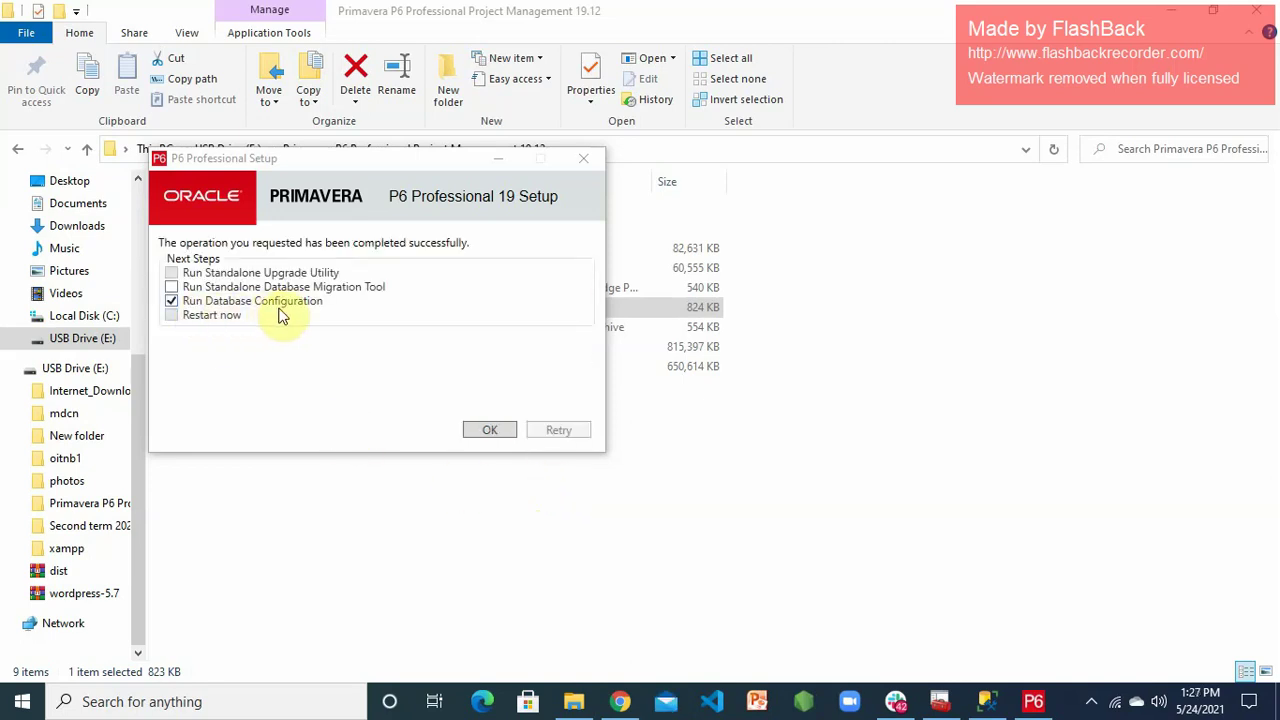
pyautogui.click(492, 430)
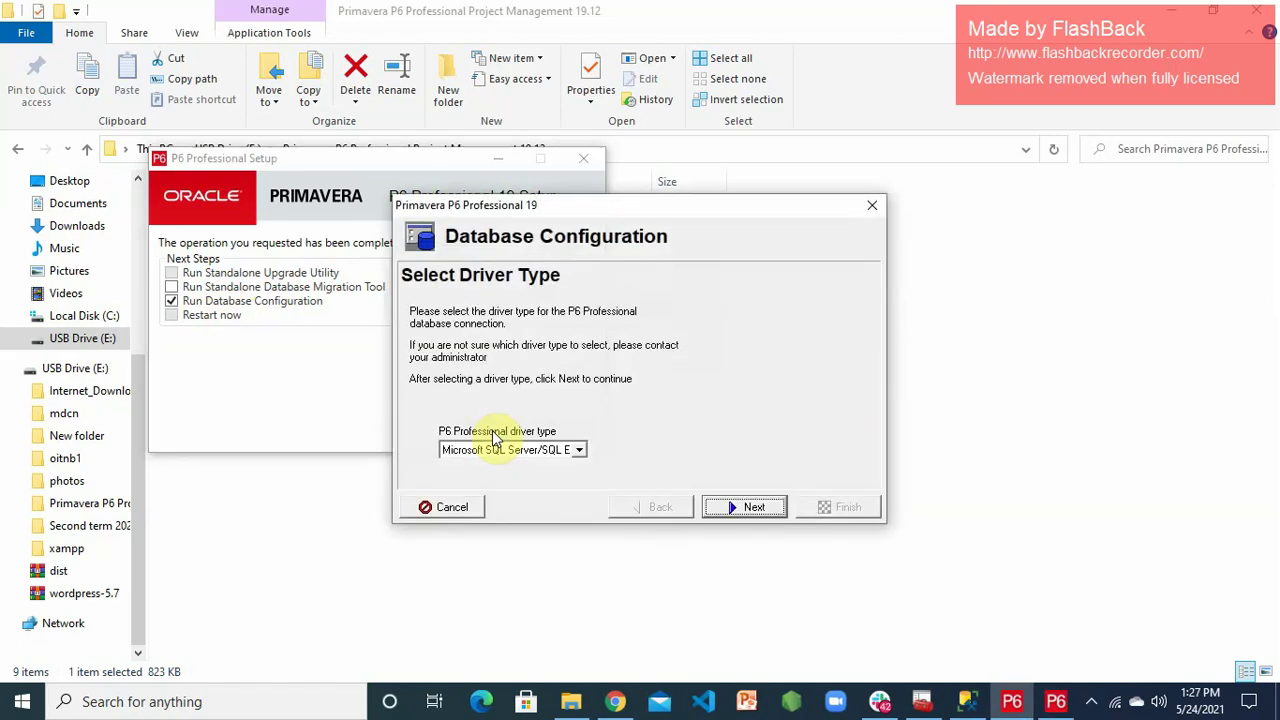
# Choose the Microsoft SQL Server/SQL Express driver, reach the connection page, then switch to SSMS.
pyautogui.click(577, 450)
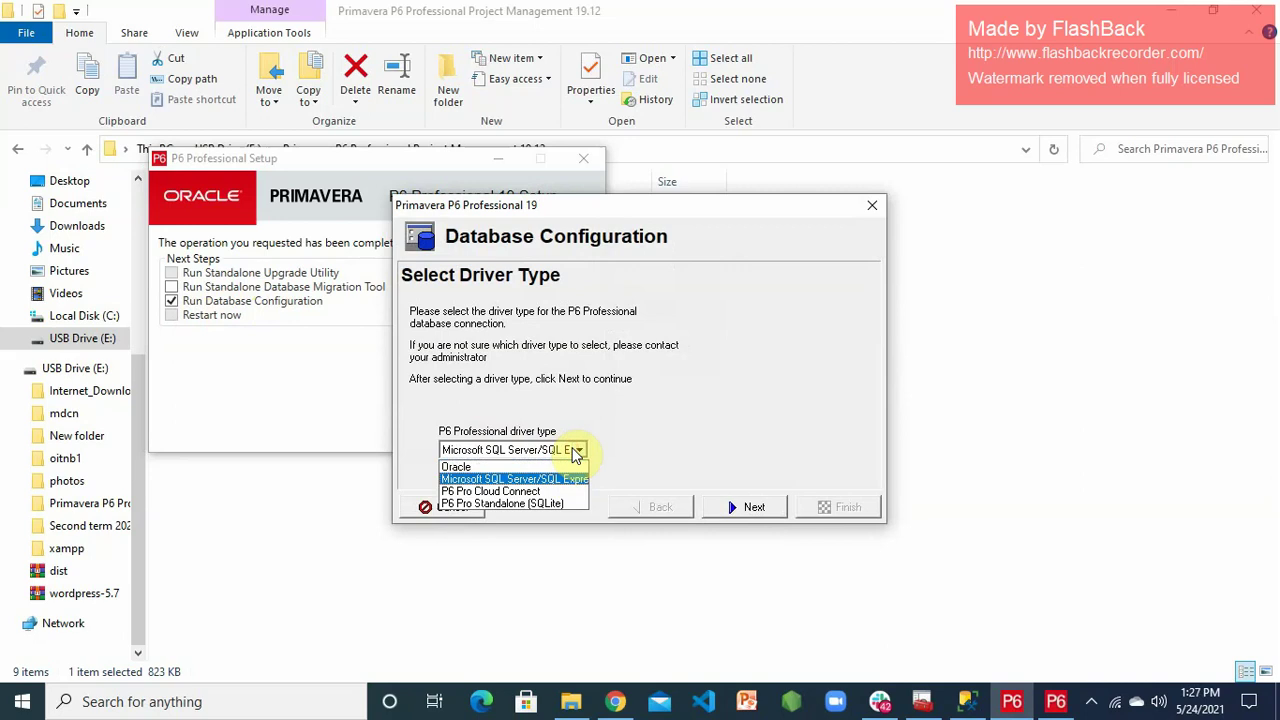
pyautogui.click(542, 480)
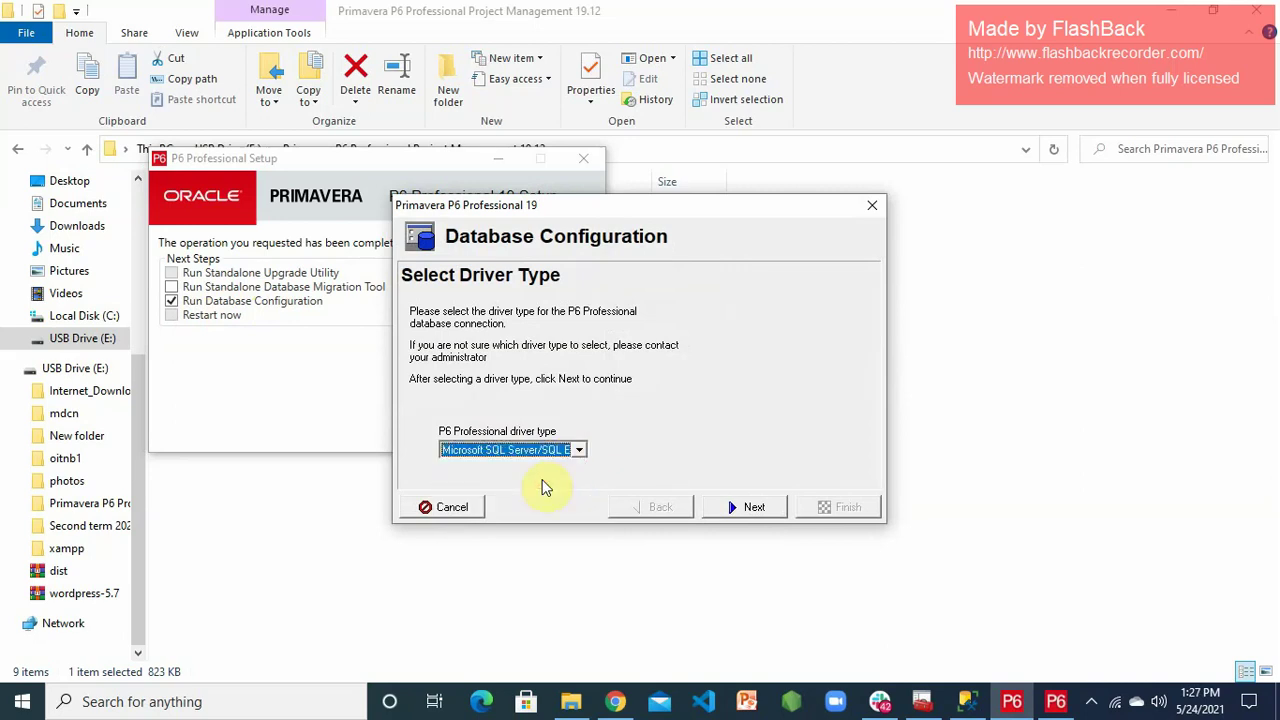
pyautogui.click(758, 508)
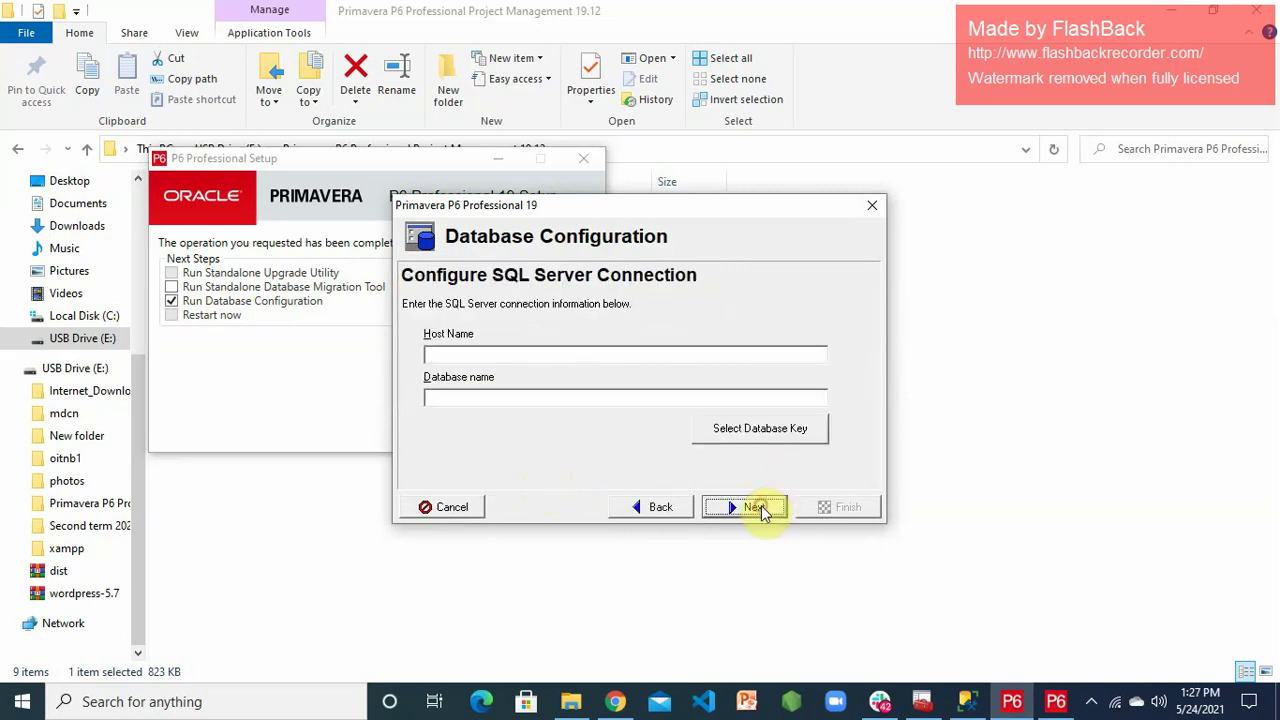
pyautogui.click(605, 354)
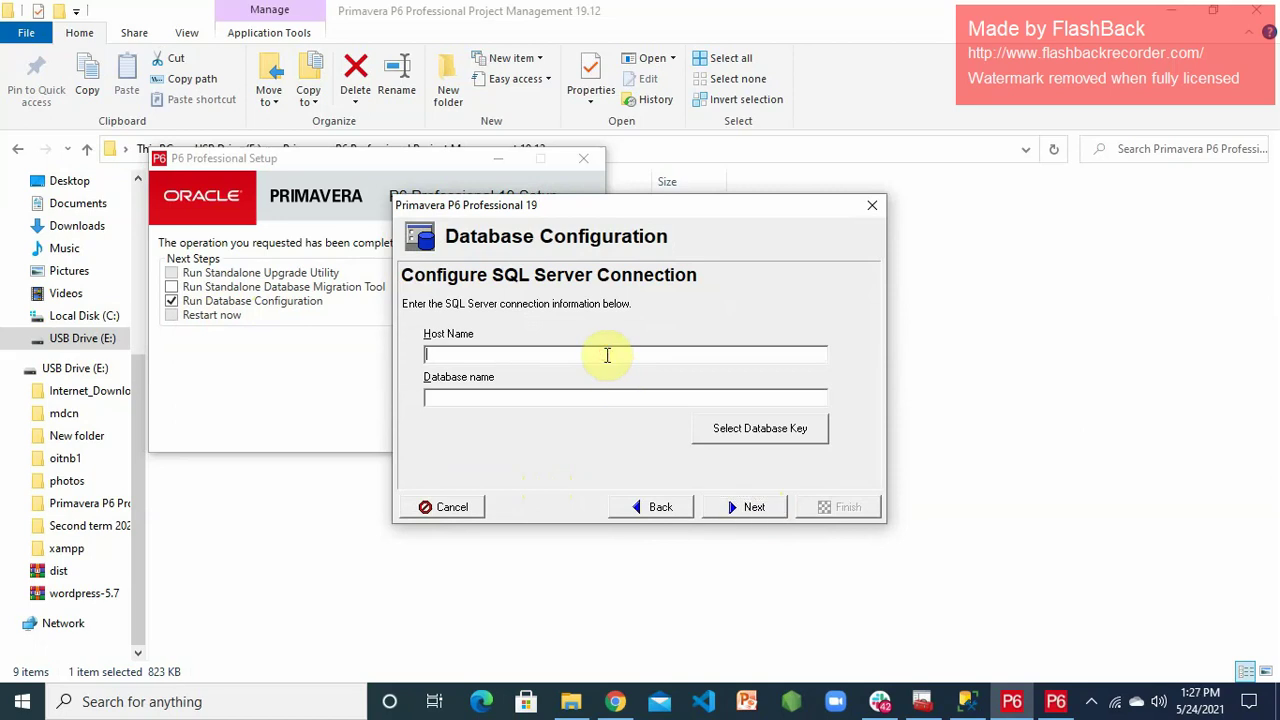
pyautogui.moveTo(688, 212); pyautogui.dragTo(938, 136)
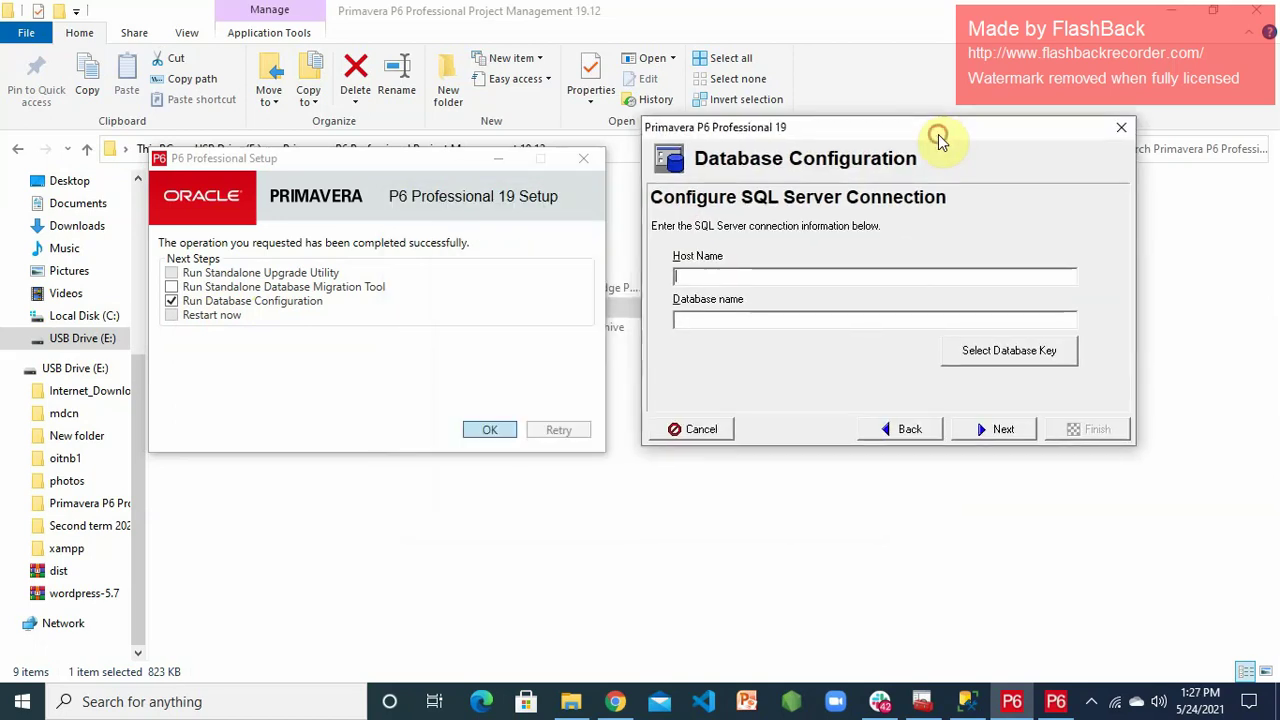
pyautogui.click(968, 704)
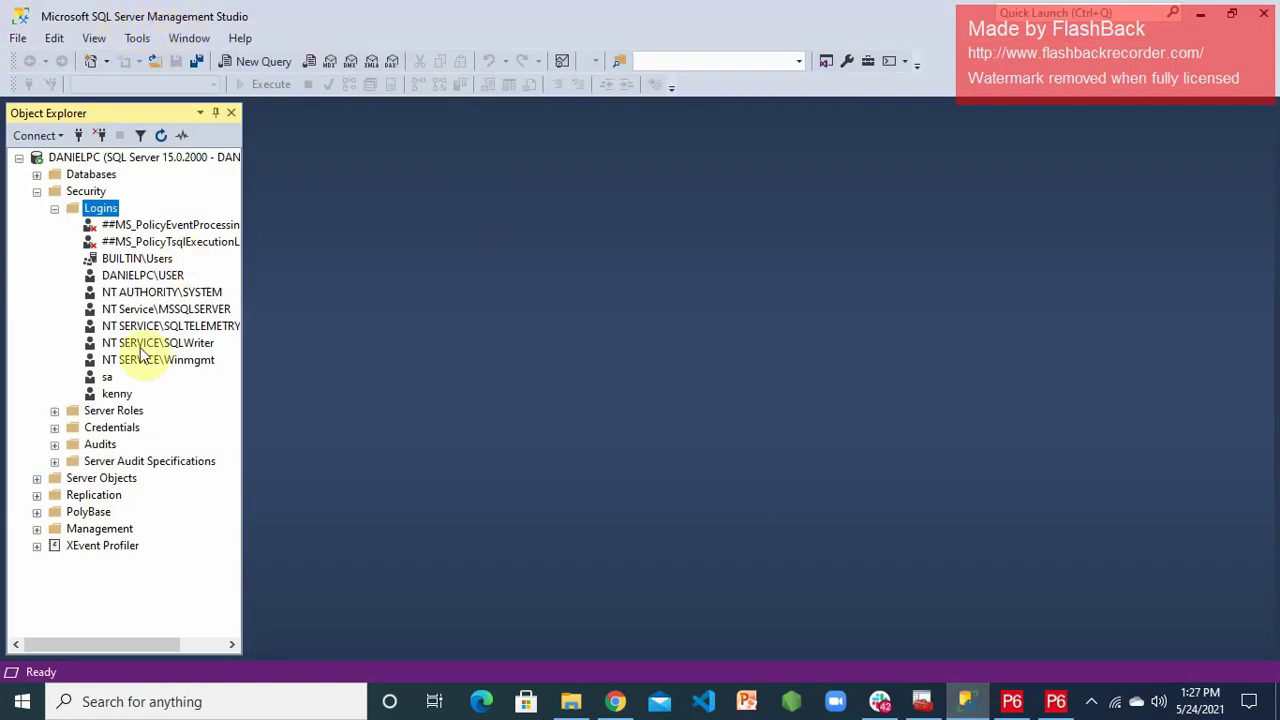
# Open the login's Properties, view connection properties, and highlight the server's Computer Name.
pyautogui.click(116, 395)
pyautogui.rightClick(115, 393)
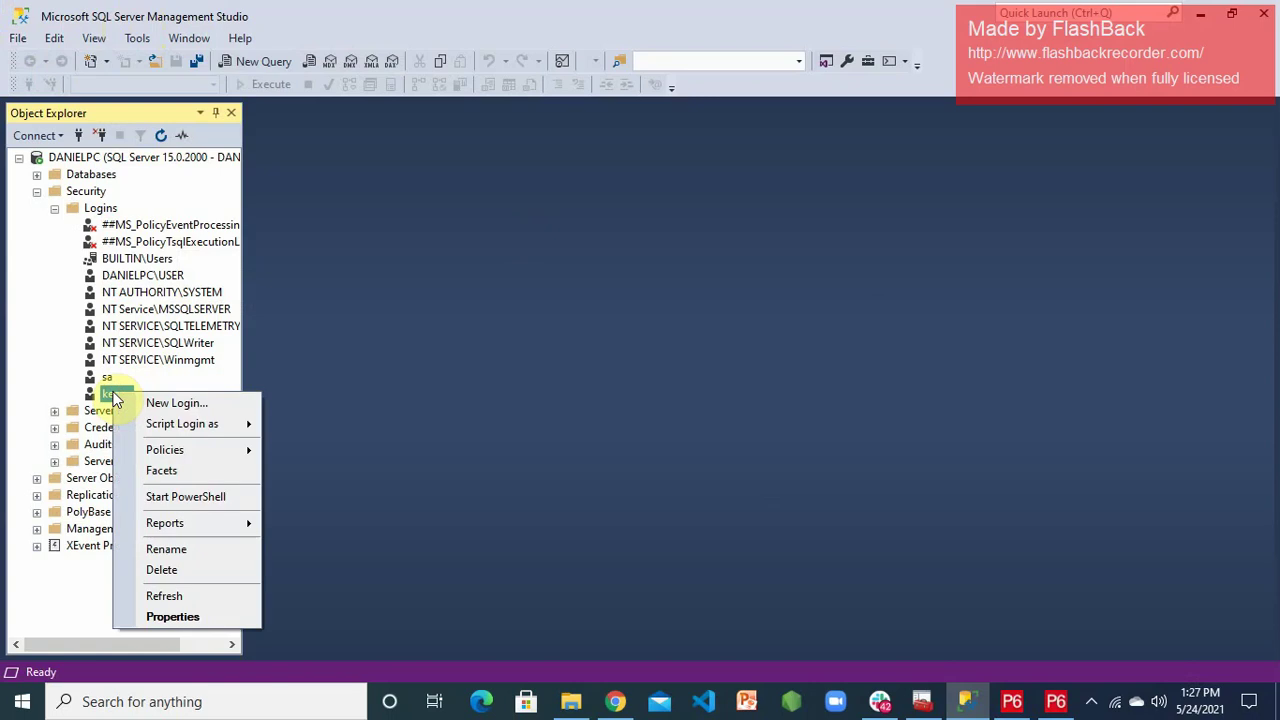
pyautogui.click(42, 372)
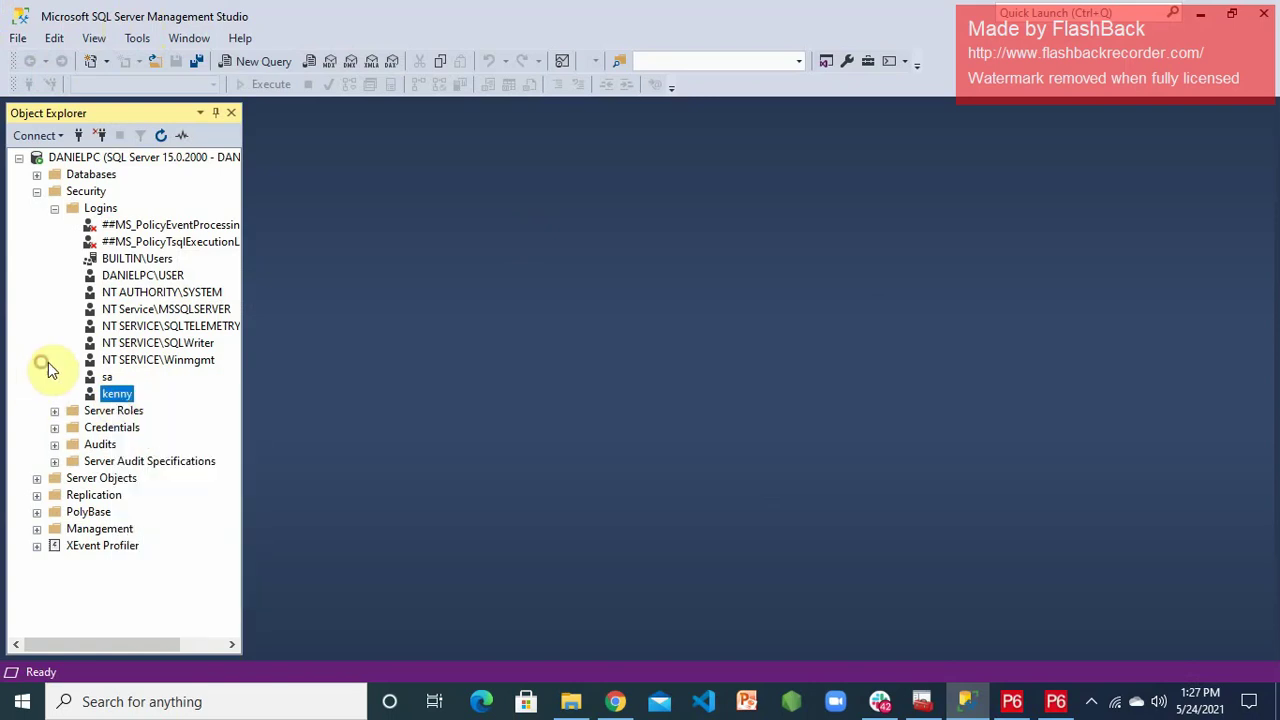
pyautogui.rightClick(112, 393)
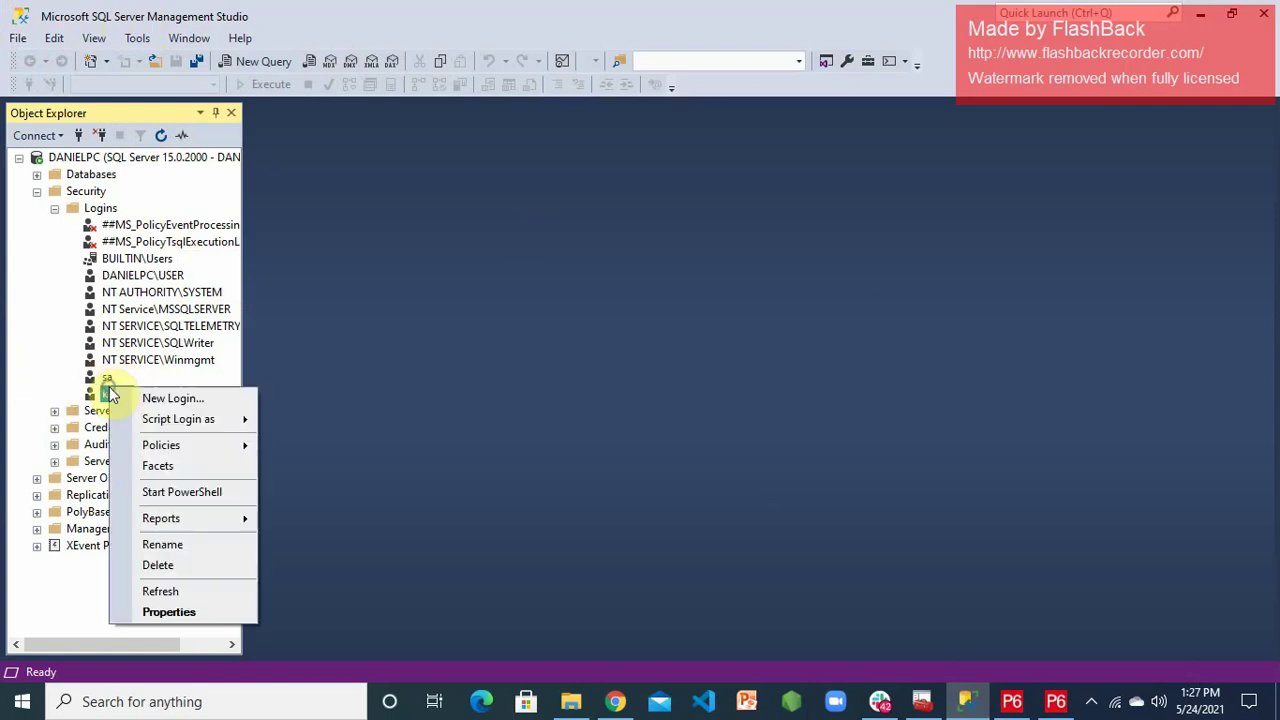
pyautogui.click(211, 612)
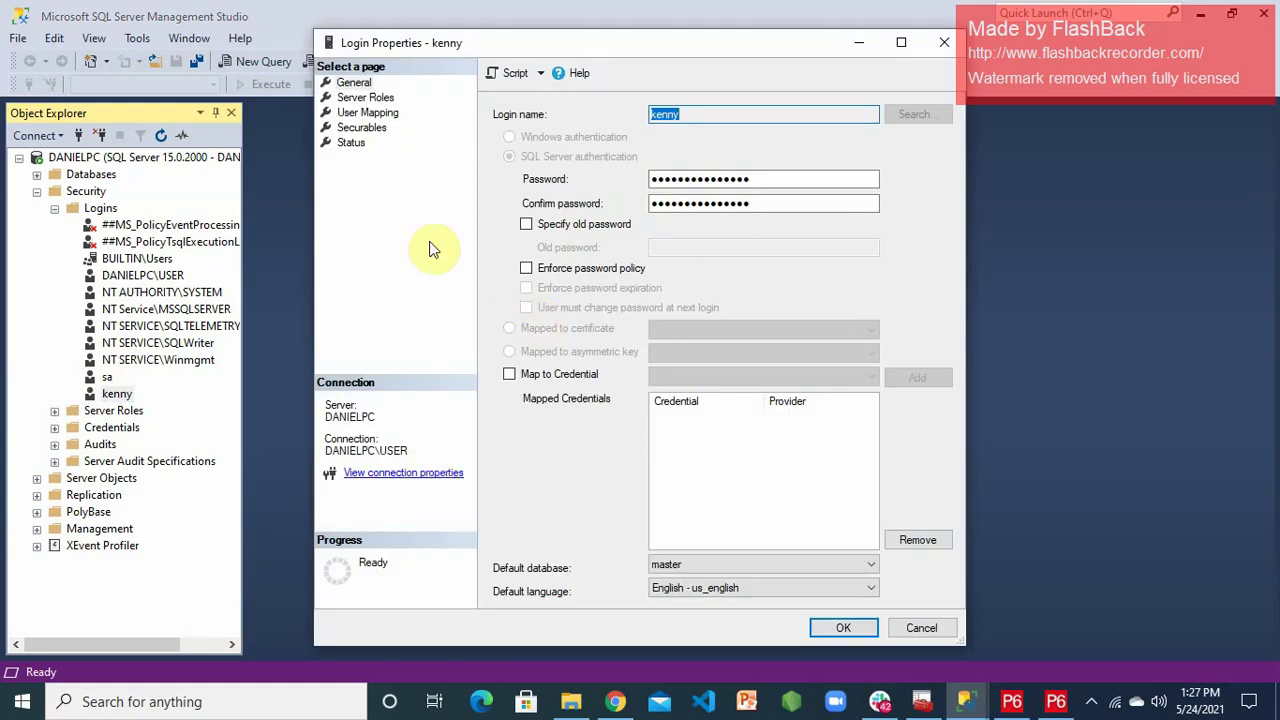
pyautogui.click(378, 478)
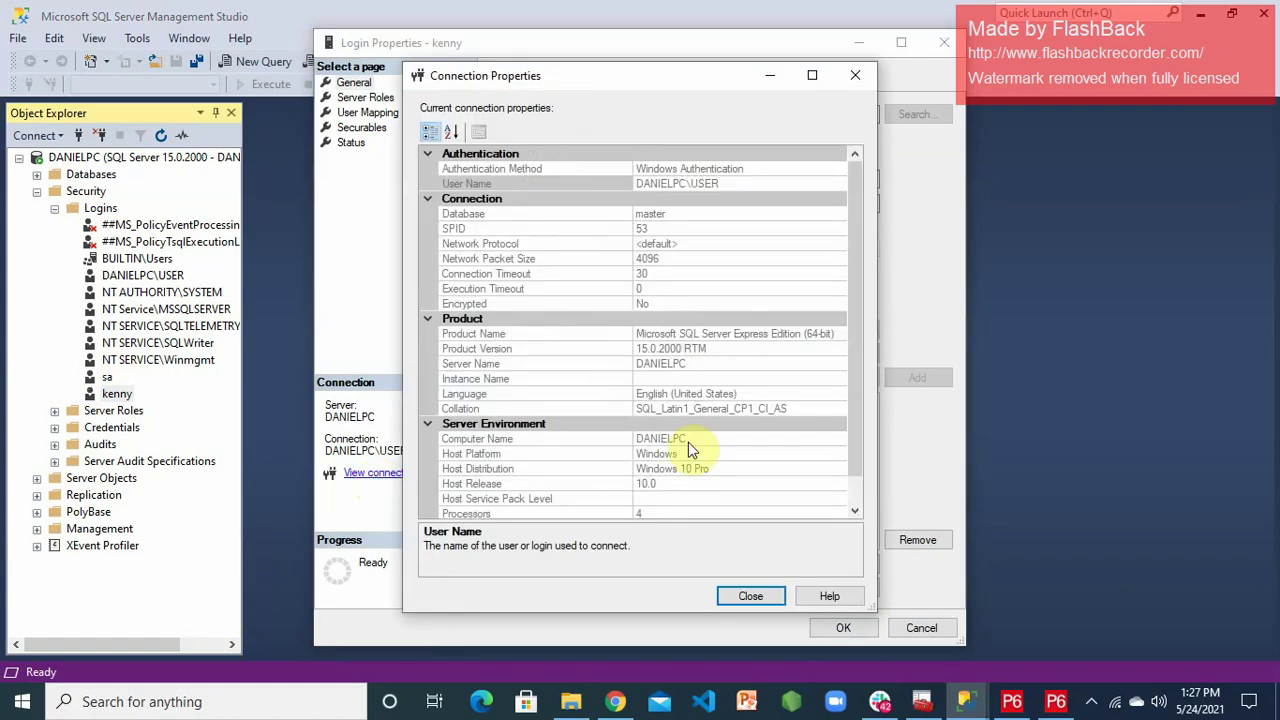
pyautogui.click(720, 434)
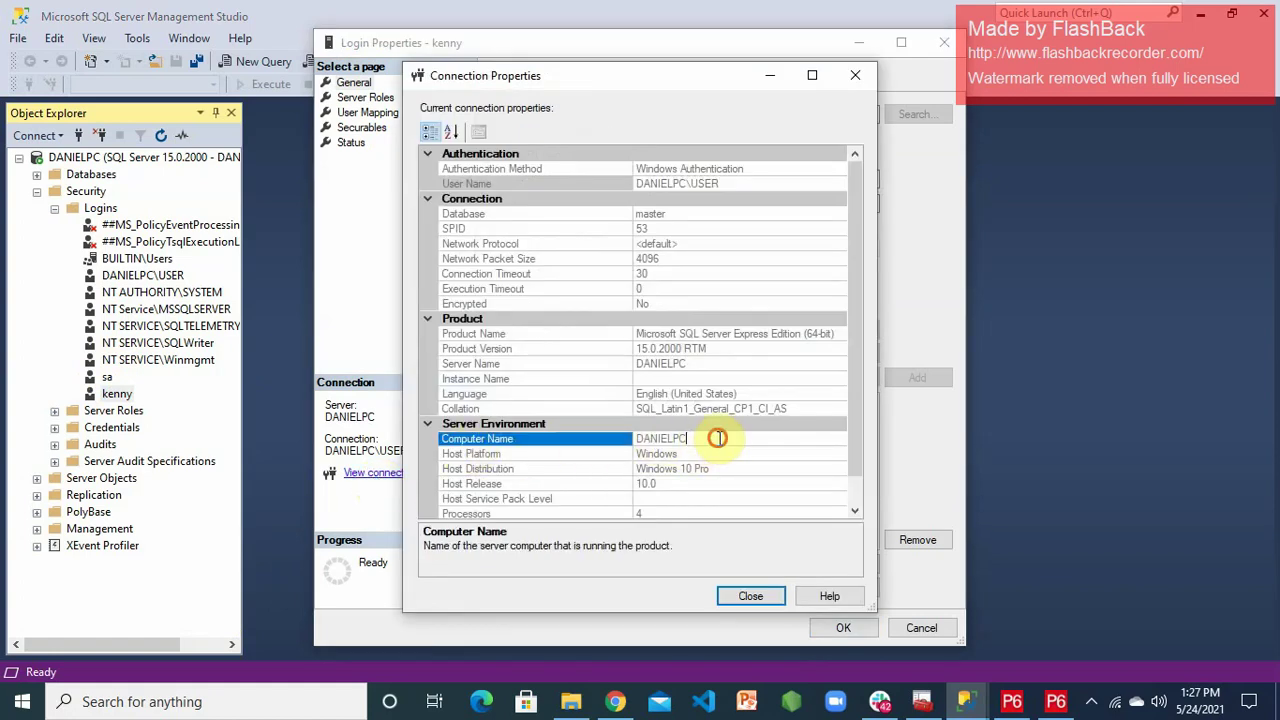
pyautogui.moveTo(720, 434); pyautogui.dragTo(598, 430)
pyautogui.hotkey('ctrl', 'c')
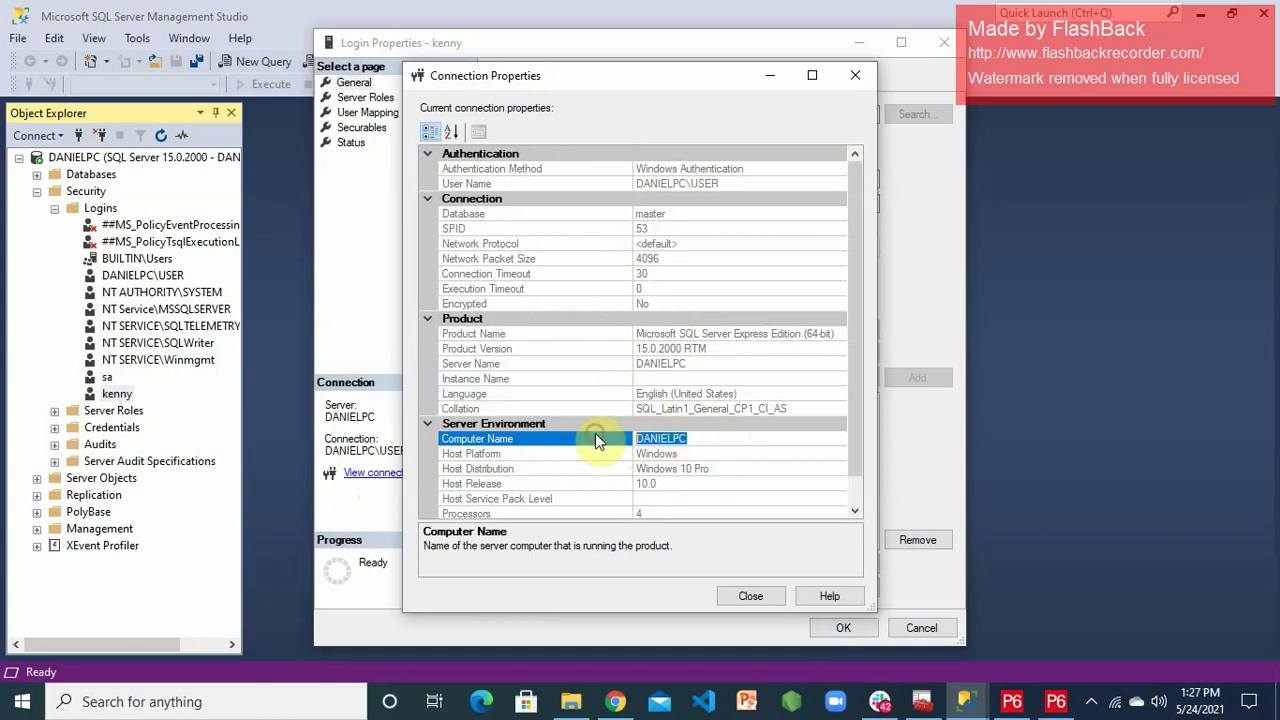
# Enter host name DANIELPC and database name p6db1 on the SQL Server connection page.
pyautogui.click(1056, 700)
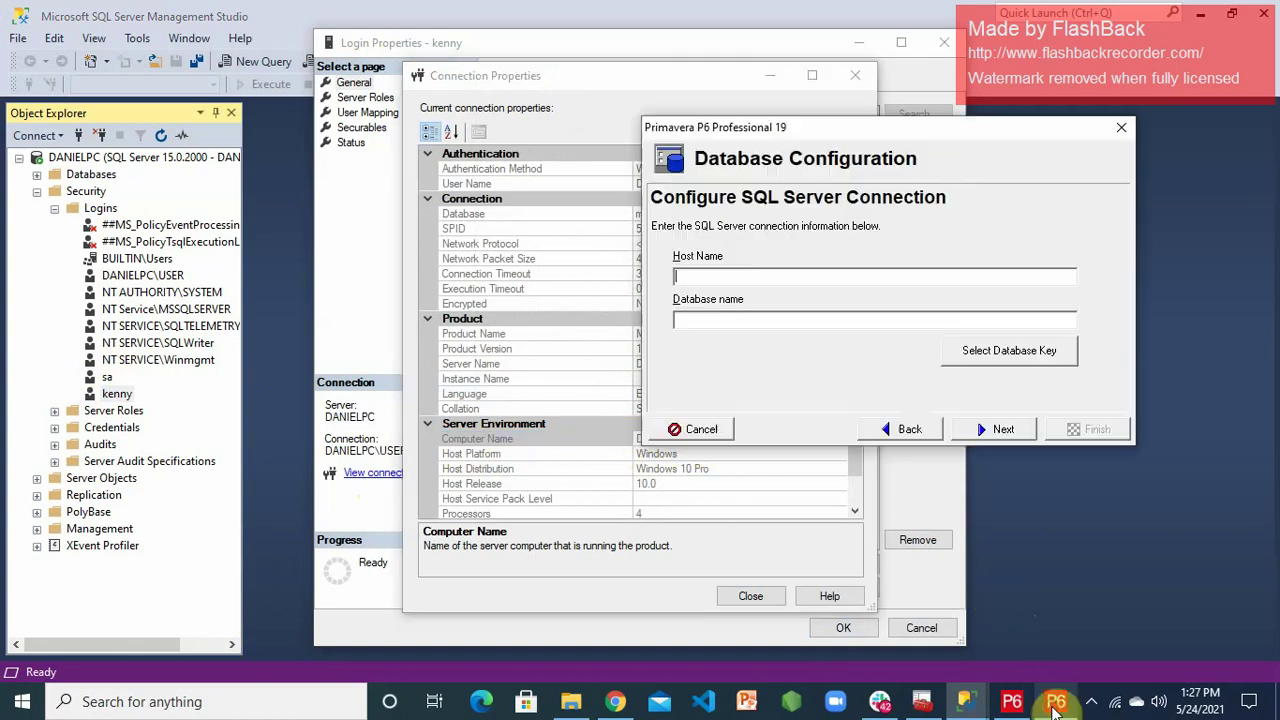
pyautogui.click(727, 276)
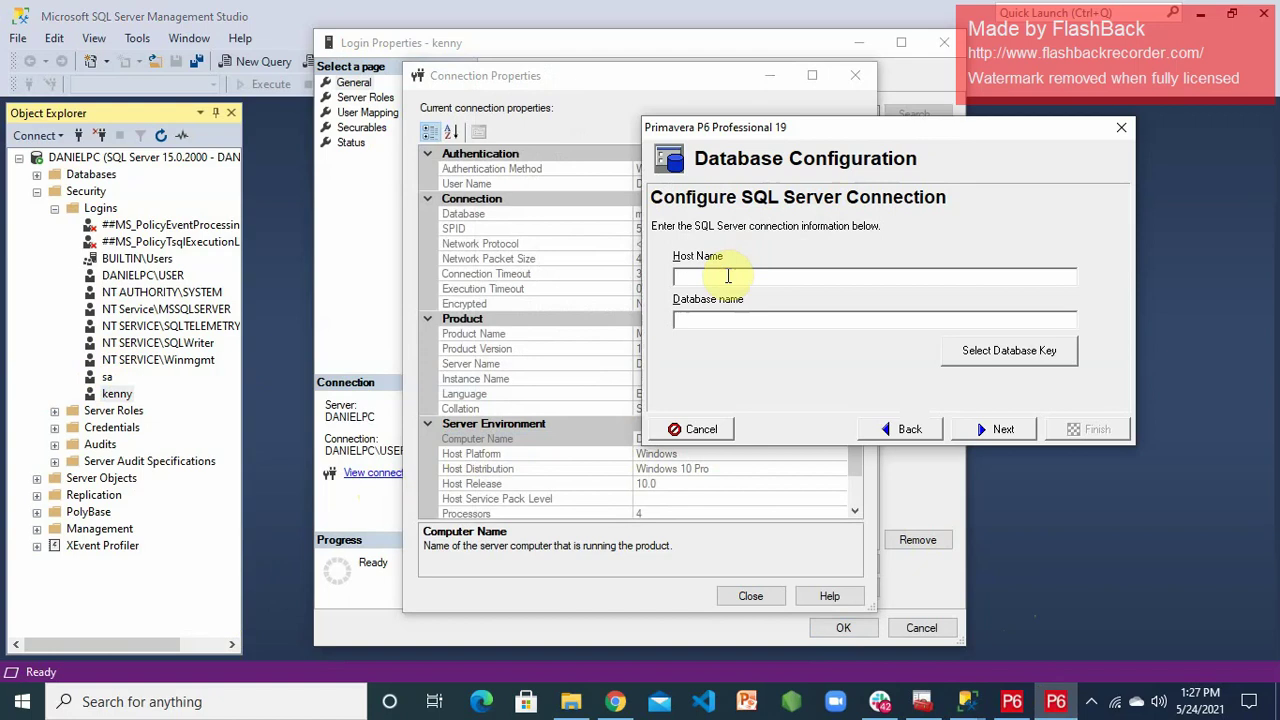
pyautogui.hotkey('ctrl', 'v')
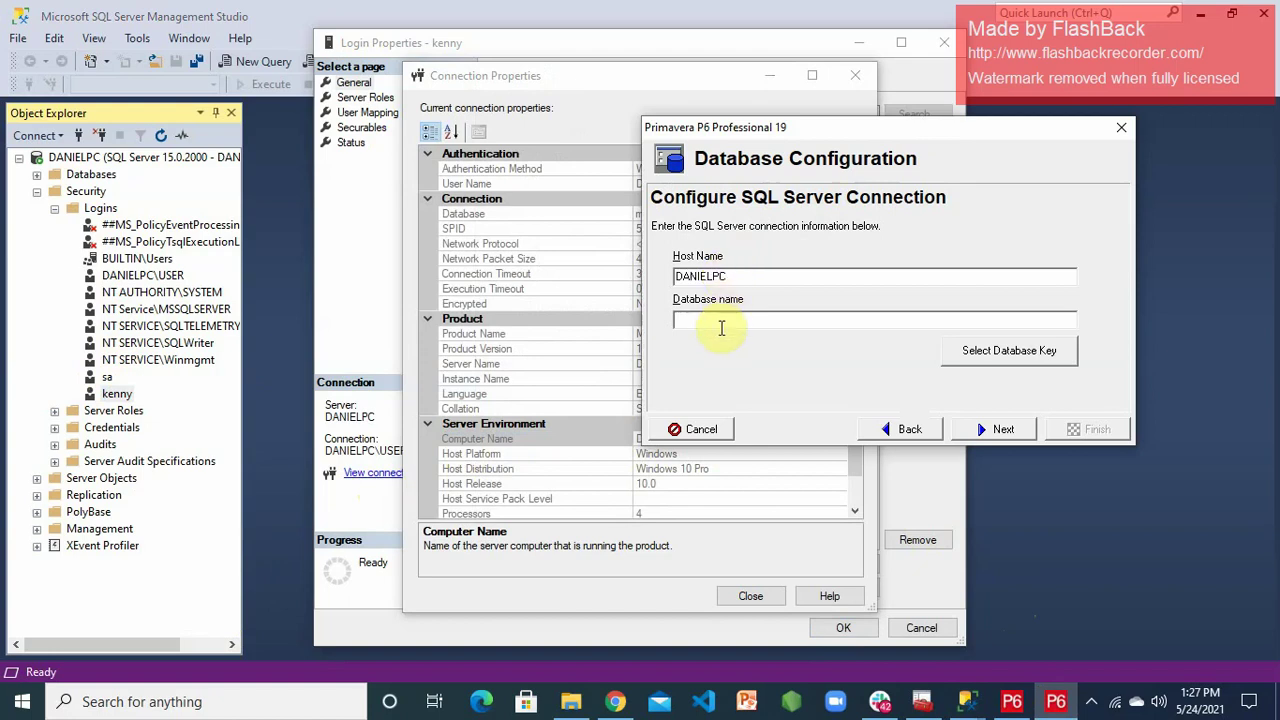
pyautogui.click(701, 322)
pyautogui.write('p6db1')
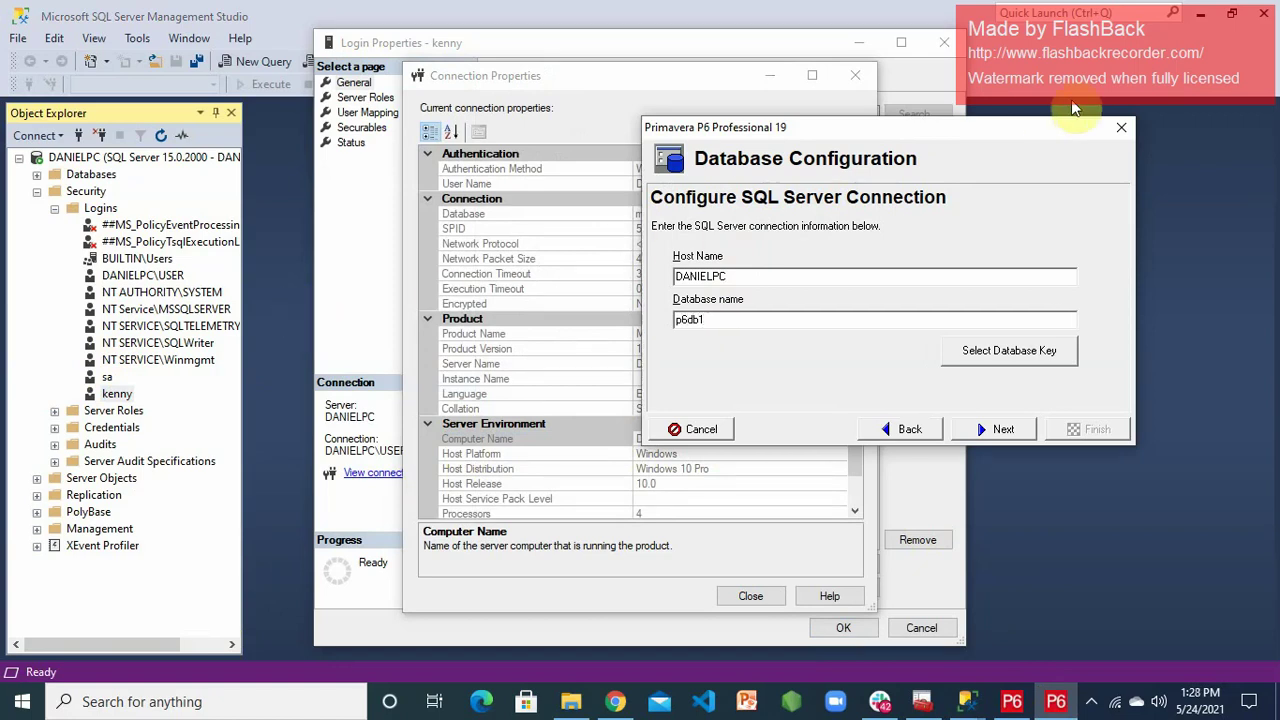
# Close the configuration wizard and refresh the Databases list in Object Explorer to show p6db.
pyautogui.click(1122, 128)
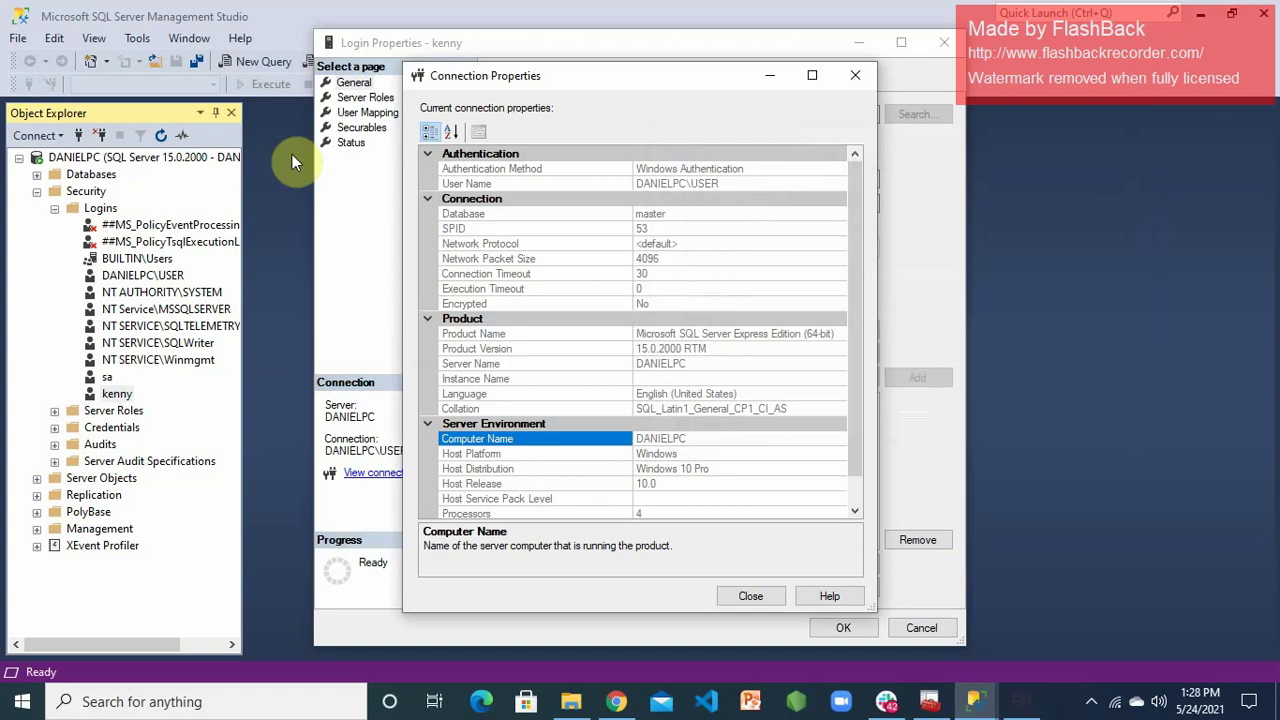
pyautogui.click(37, 174)
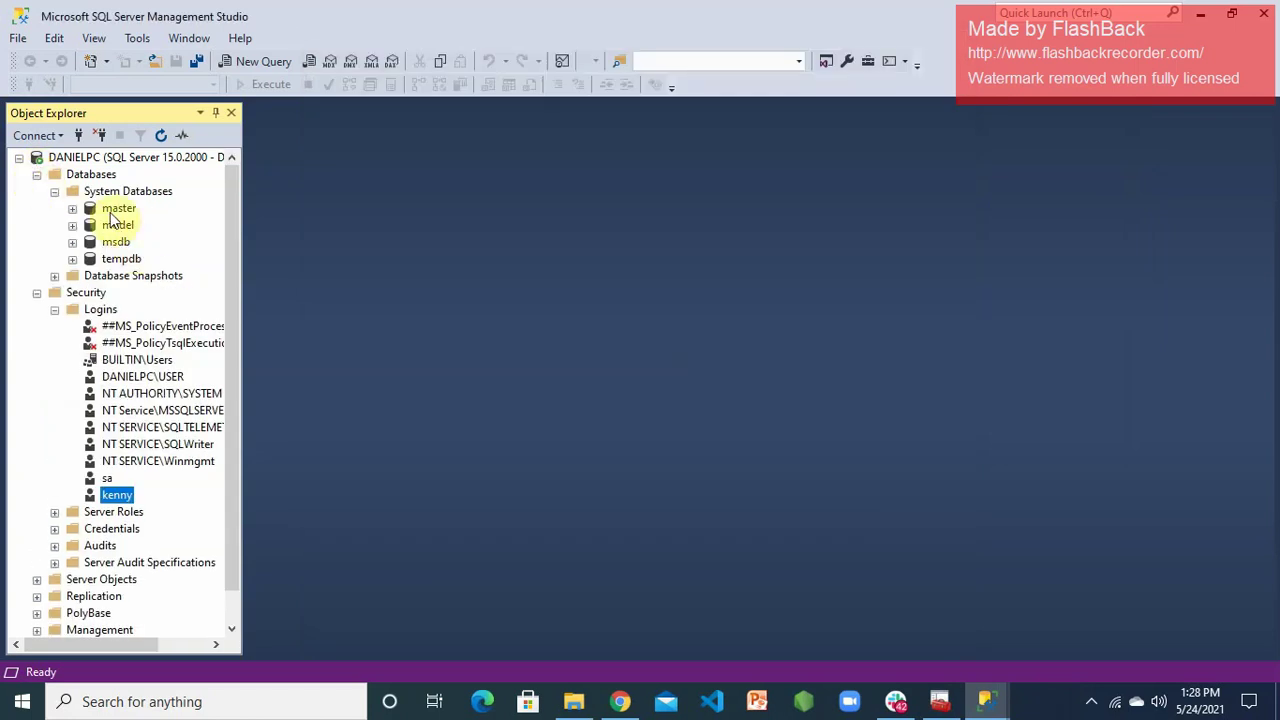
pyautogui.rightClick(95, 178)
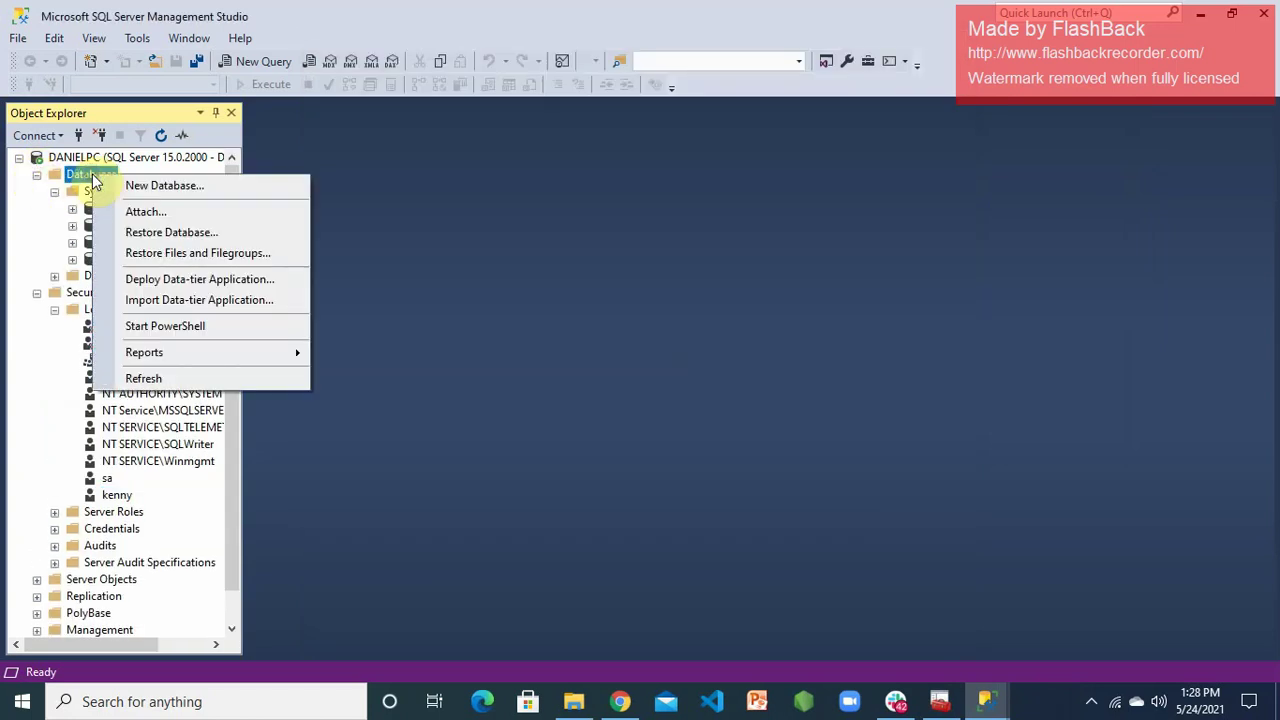
pyautogui.click(164, 385)
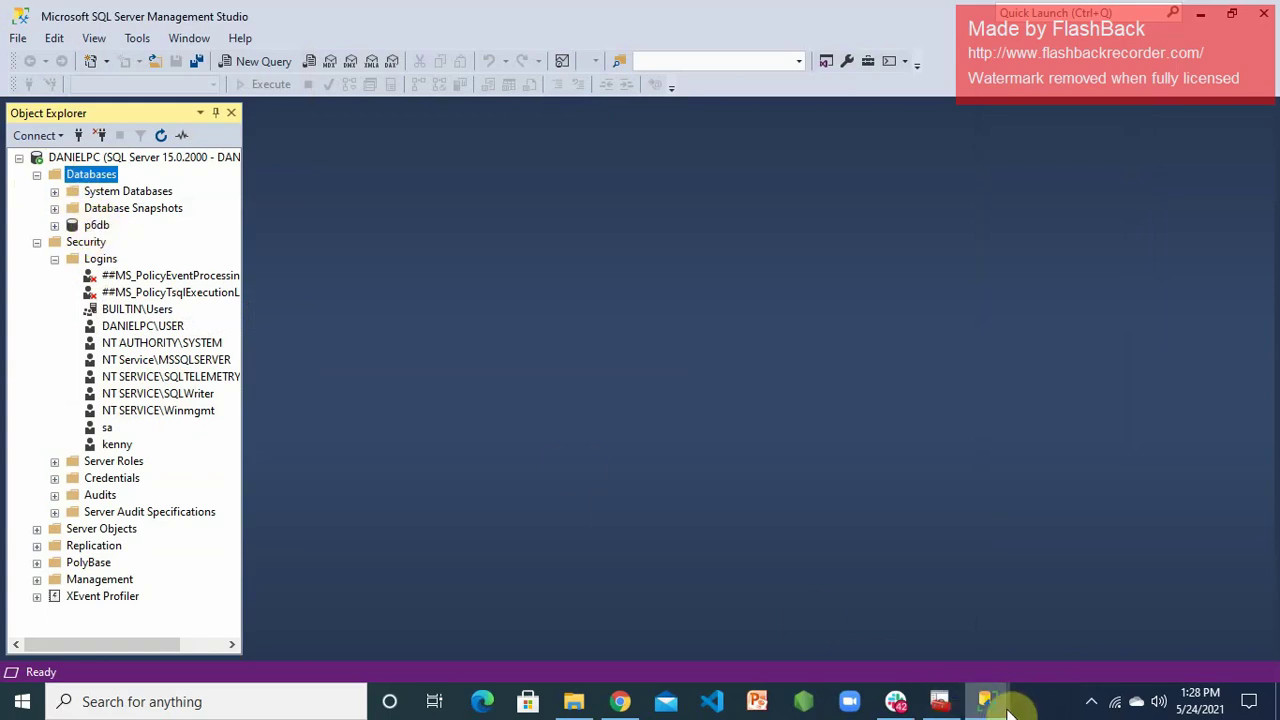
# Minimize Management Studio and bring the Primavera installer folder in File Explorer forward.
pyautogui.moveTo(980, 697)
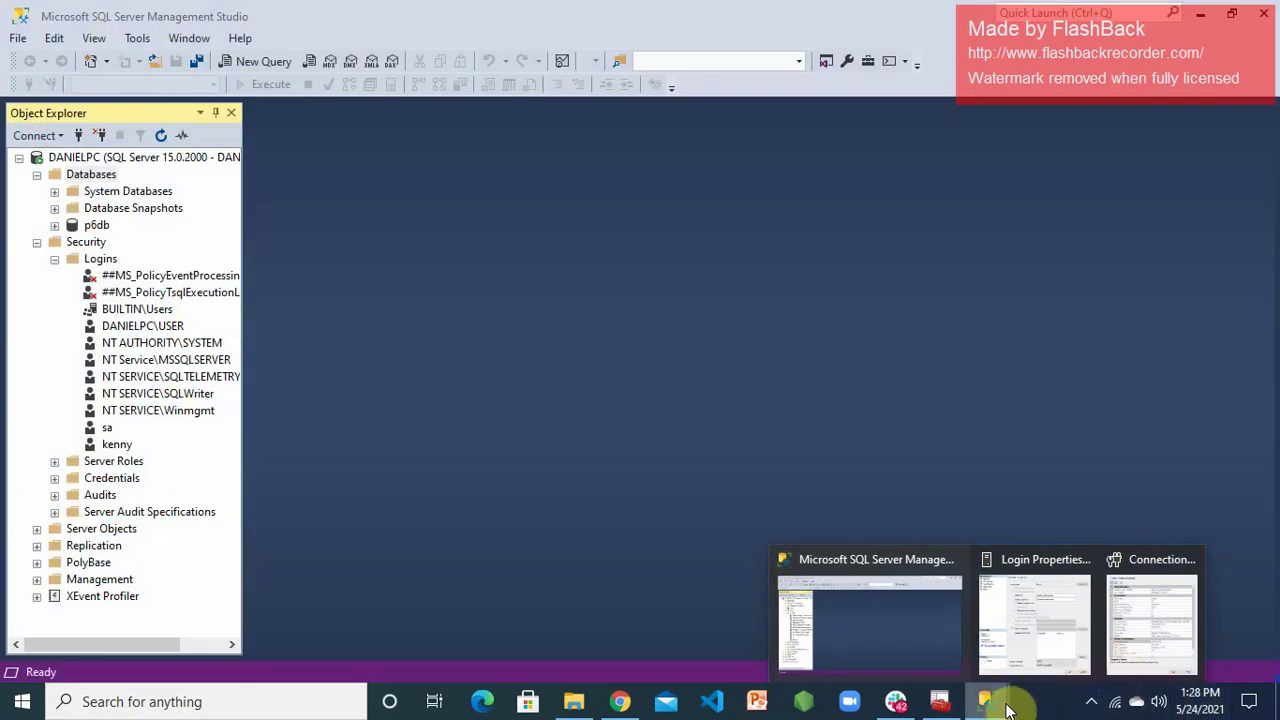
pyautogui.click(965, 410)
pyautogui.click(1203, 14)
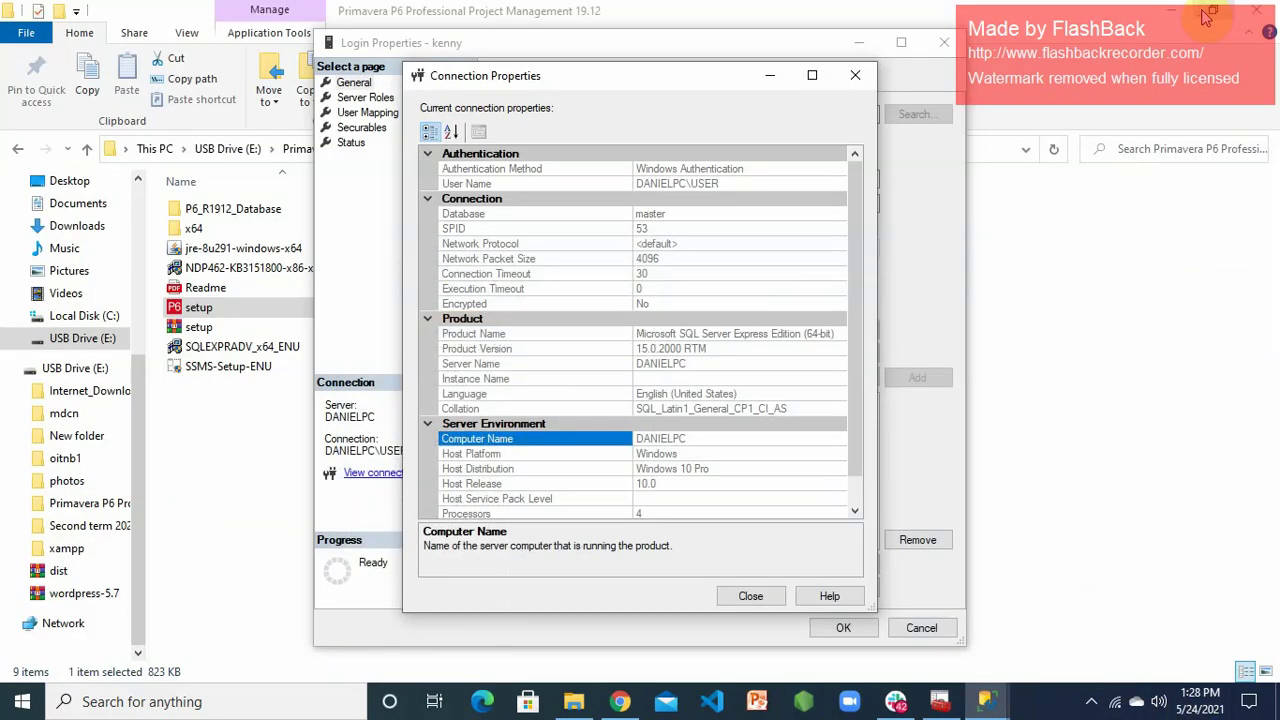
pyautogui.doubleClick(702, 437)
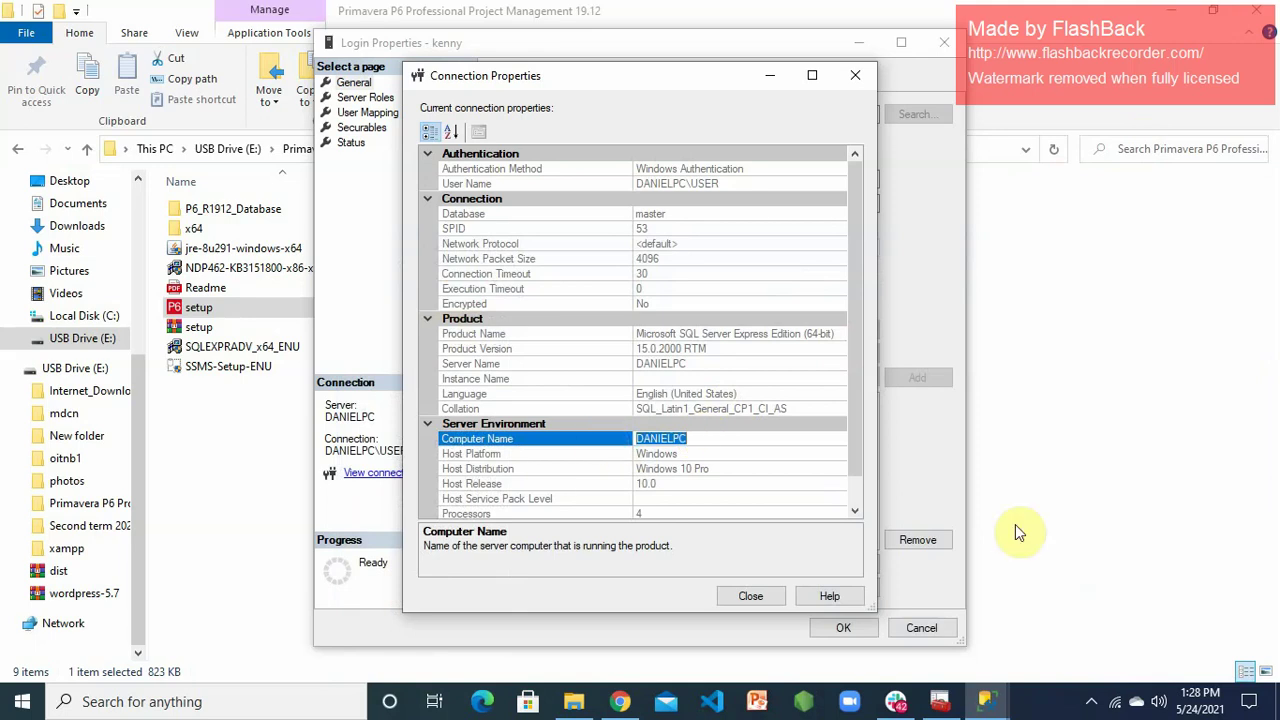
pyautogui.click(1091, 701)
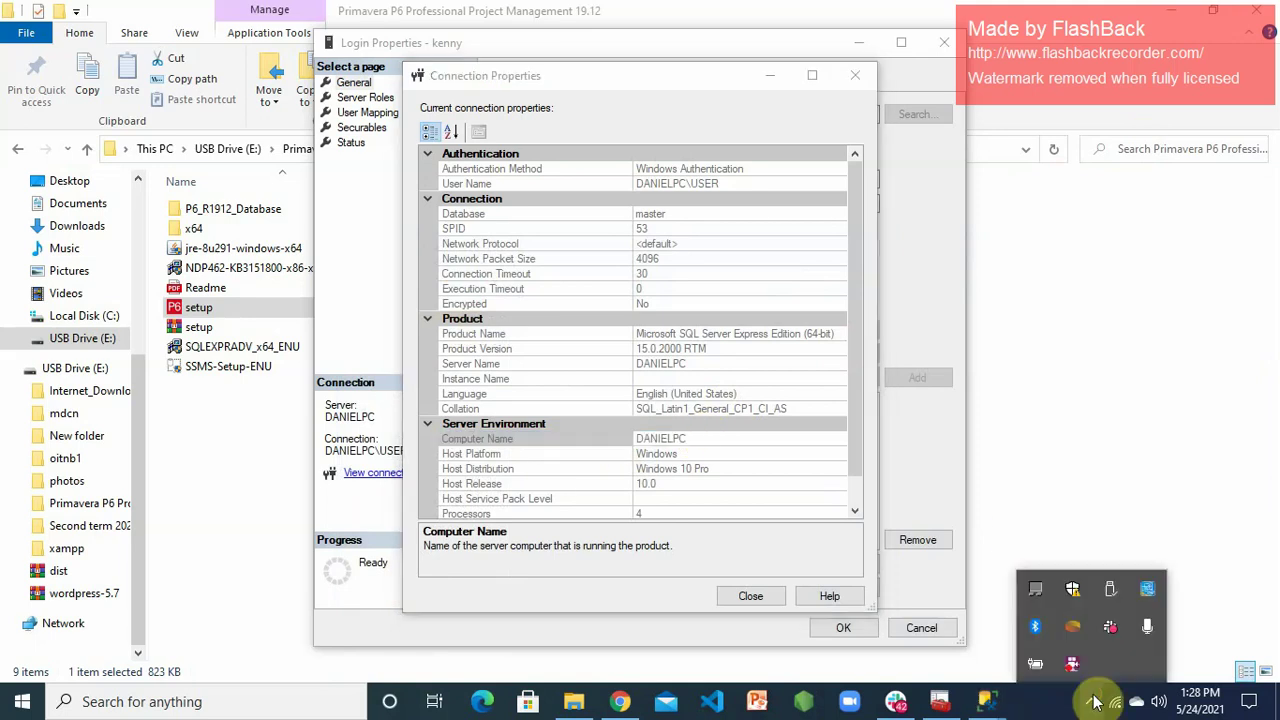
pyautogui.click(1043, 435)
pyautogui.moveTo(986, 700)
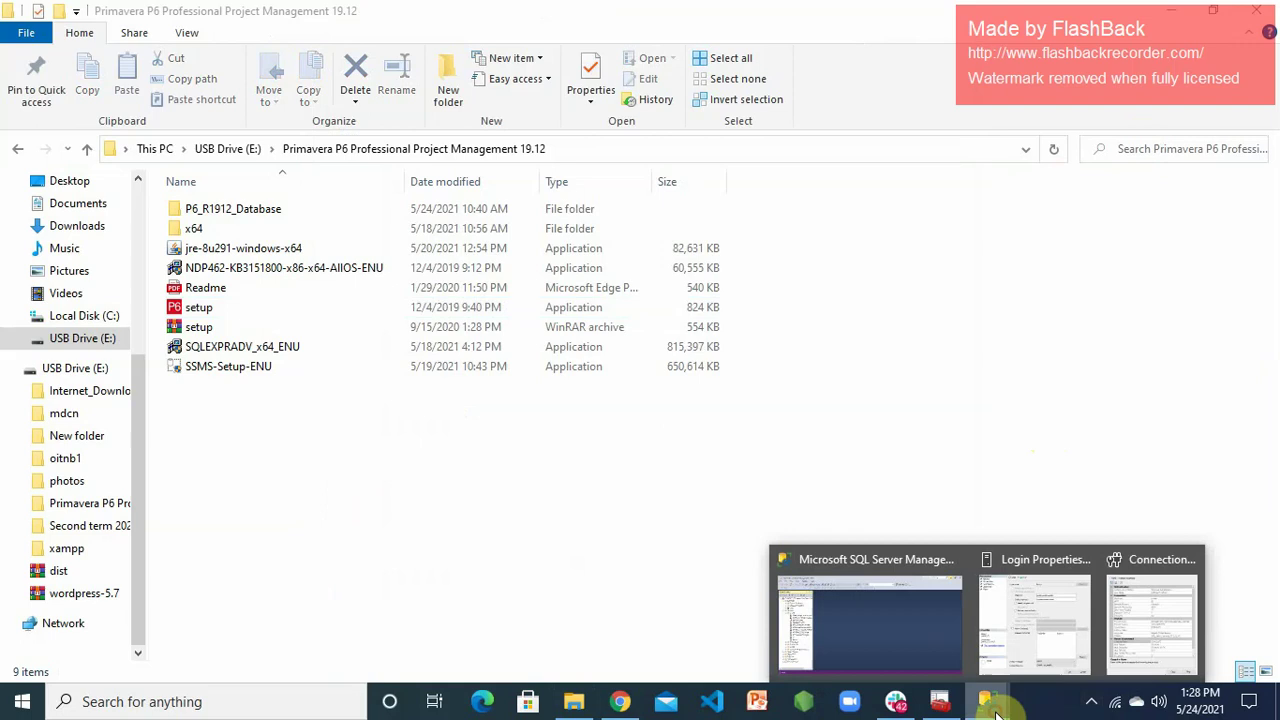
pyautogui.click(940, 701)
pyautogui.click(588, 701)
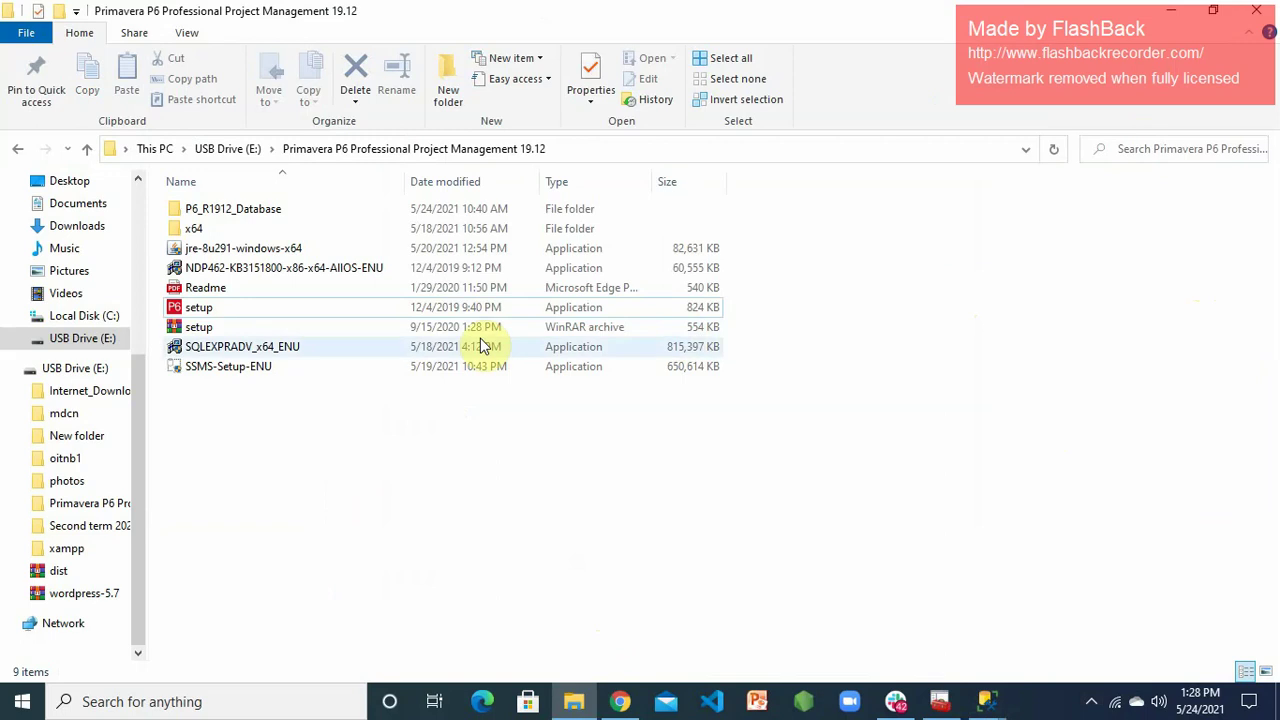
# Search Start for 'p6' and launch P6 Professional 19.
pyautogui.click(1093, 703)
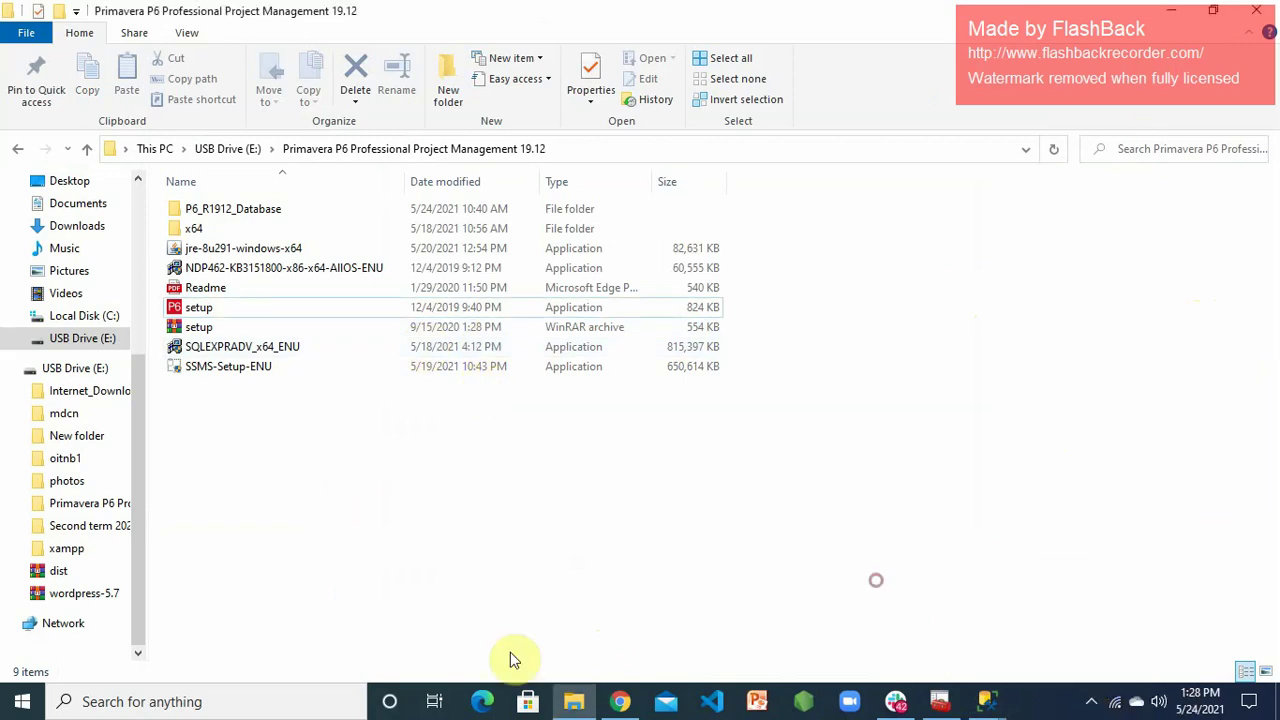
pyautogui.click(276, 701)
pyautogui.write('p6')
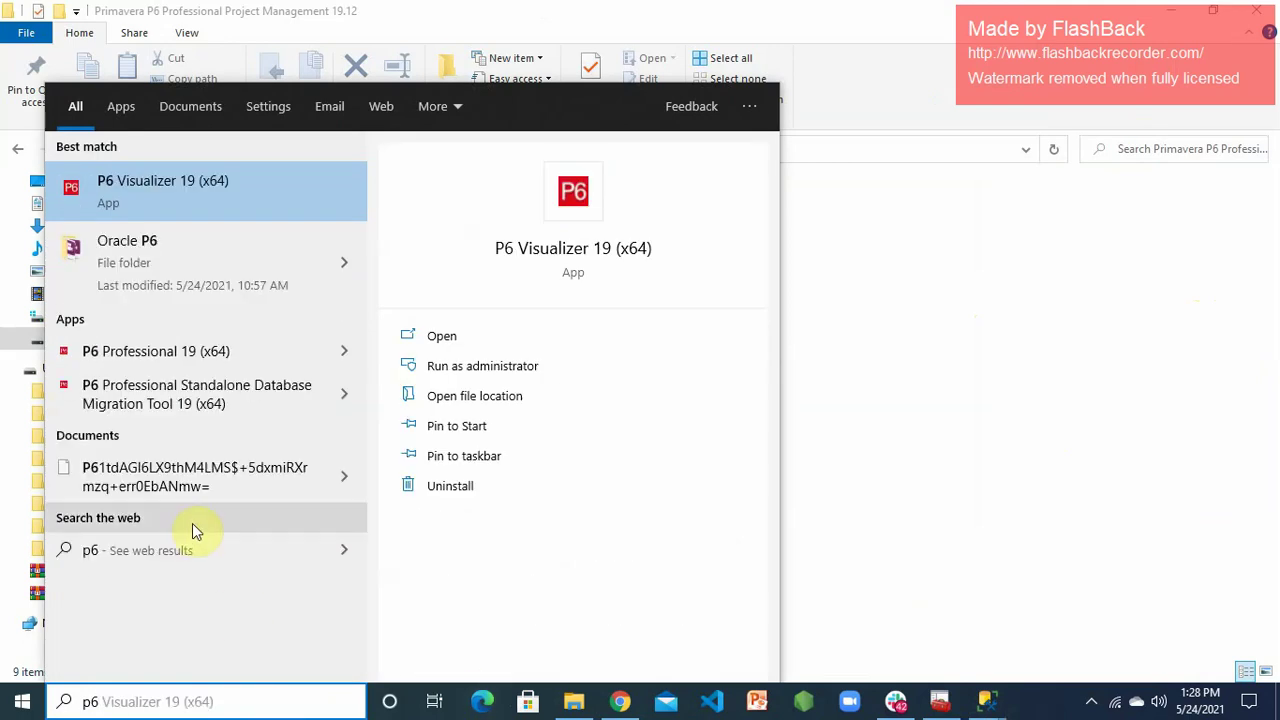
pyautogui.click(168, 356)
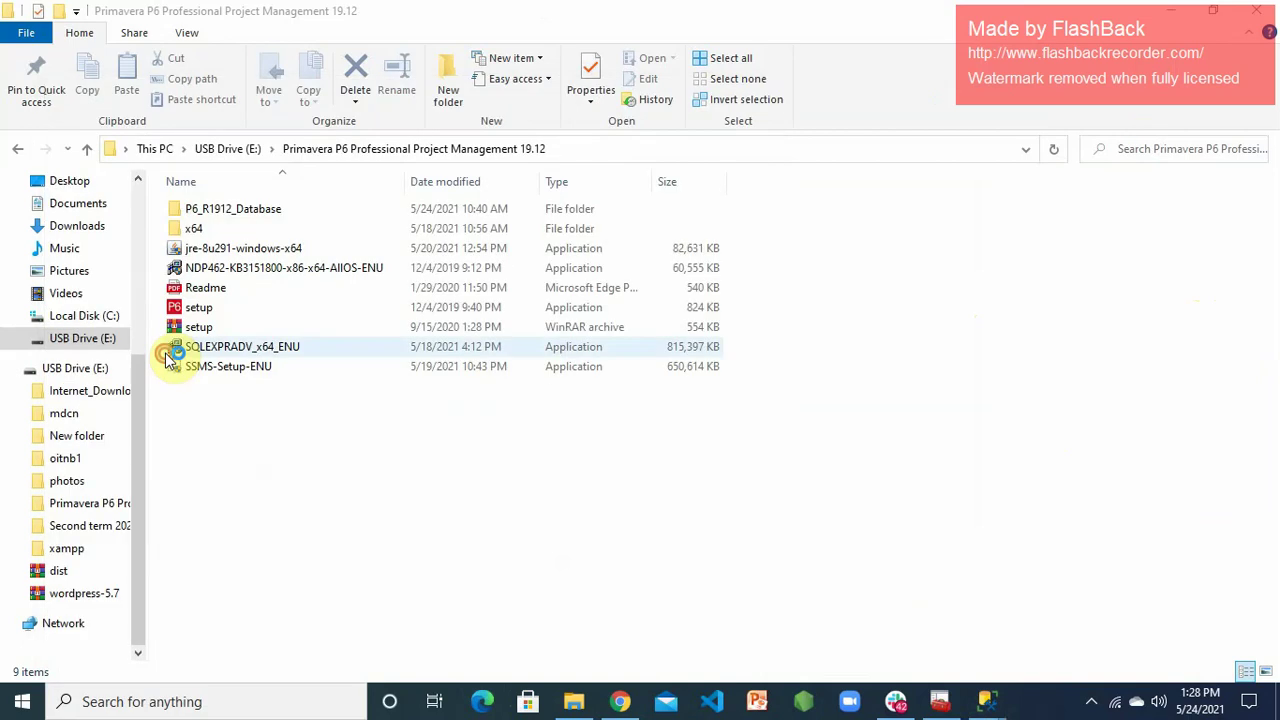
# Run the P6 setup installer from the Primavera installer folder.
pyautogui.click(699, 530)
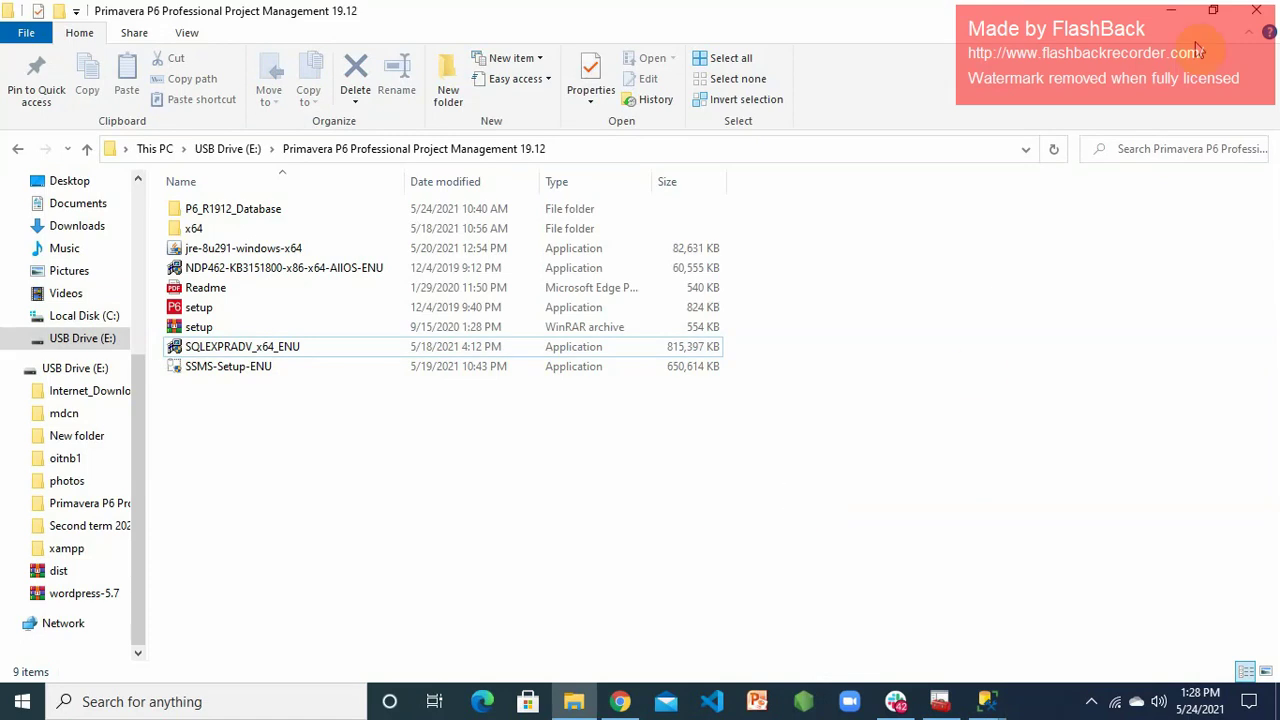
pyautogui.click(1172, 12)
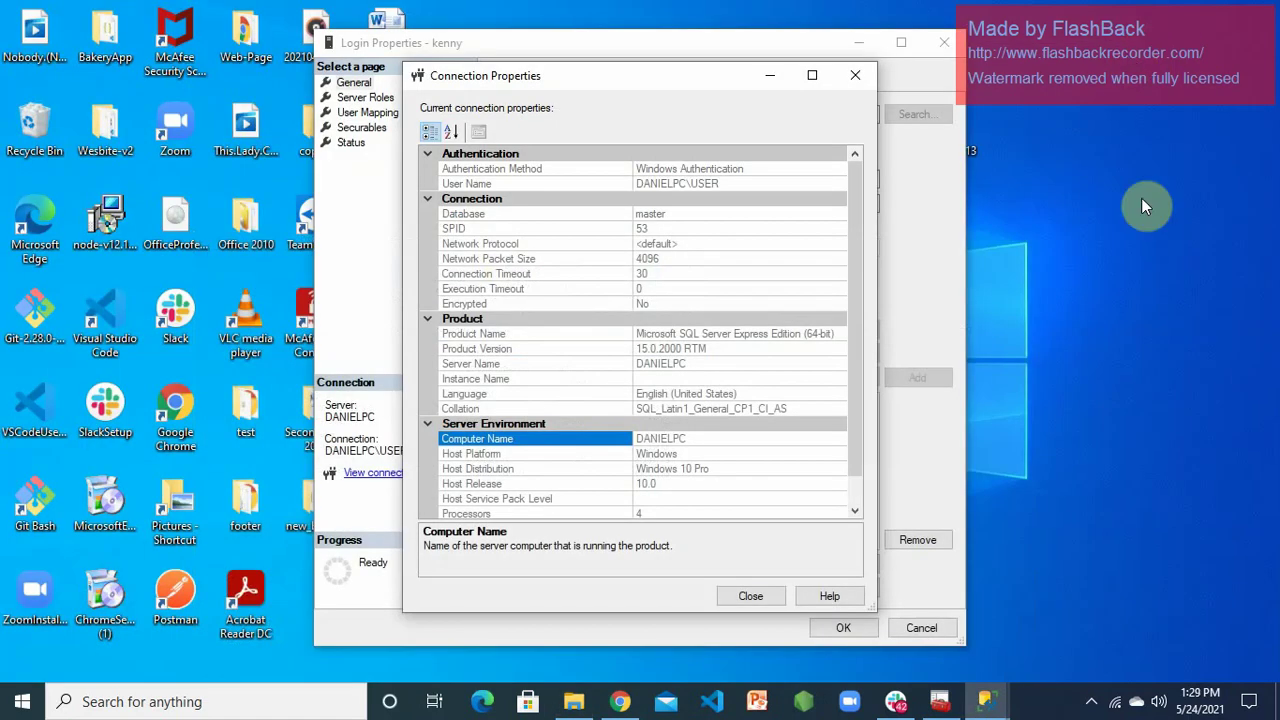
pyautogui.click(985, 701)
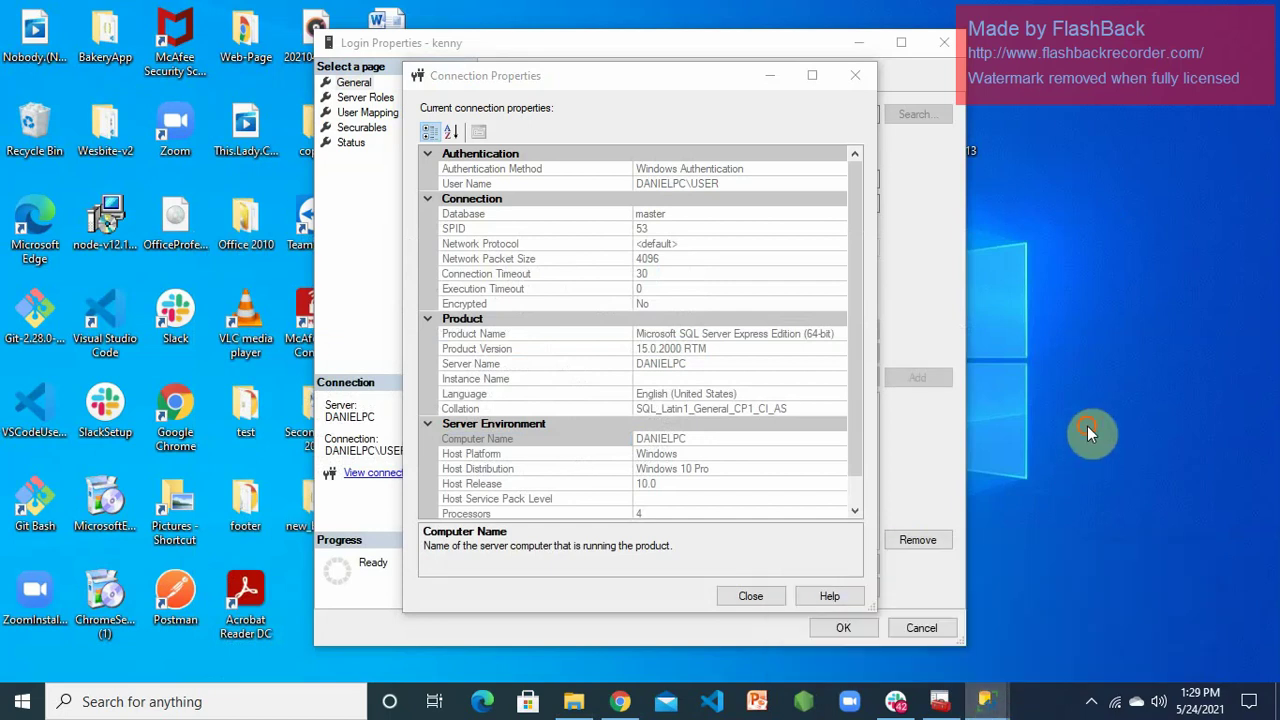
pyautogui.moveTo(967, 712)
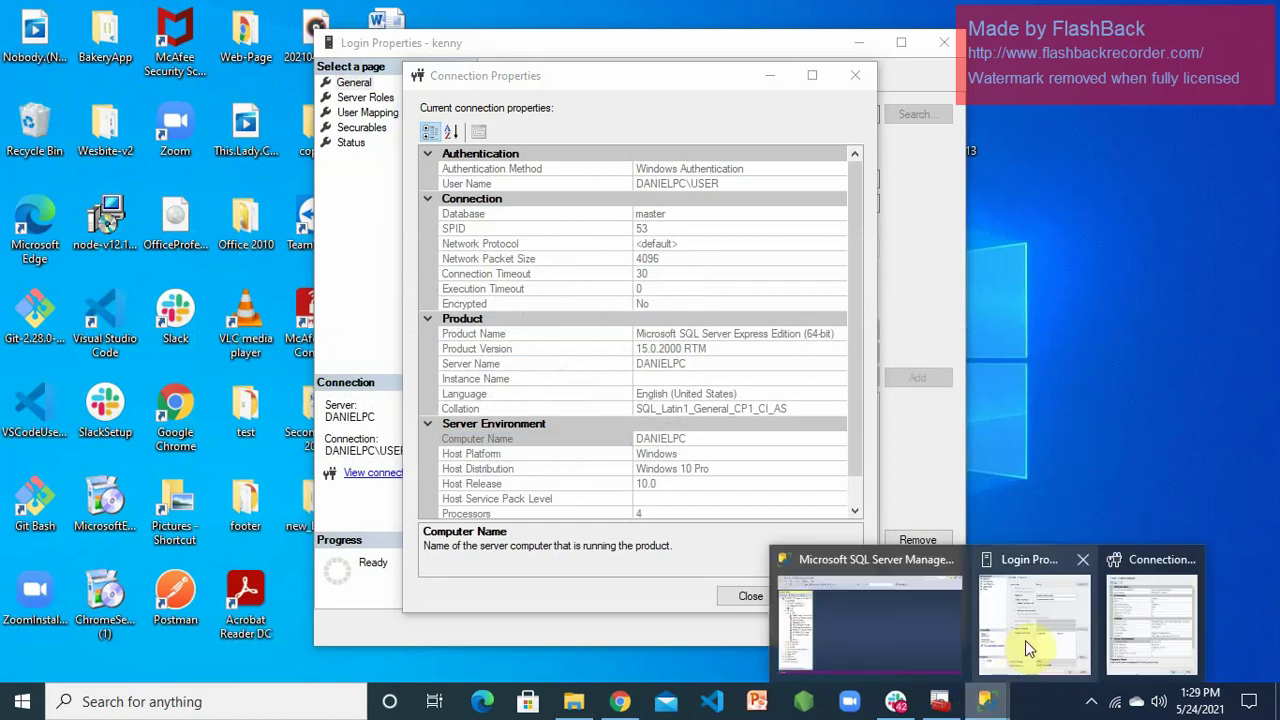
pyautogui.moveTo(1130, 630)
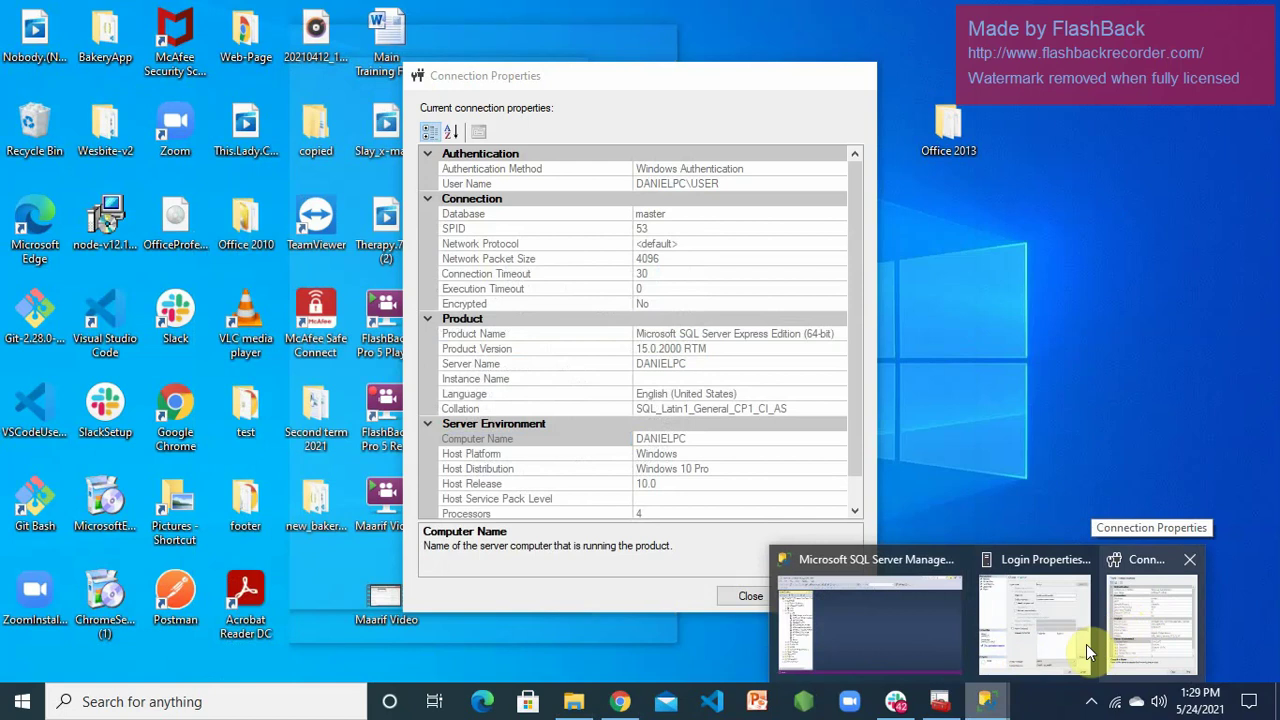
pyautogui.click(576, 704)
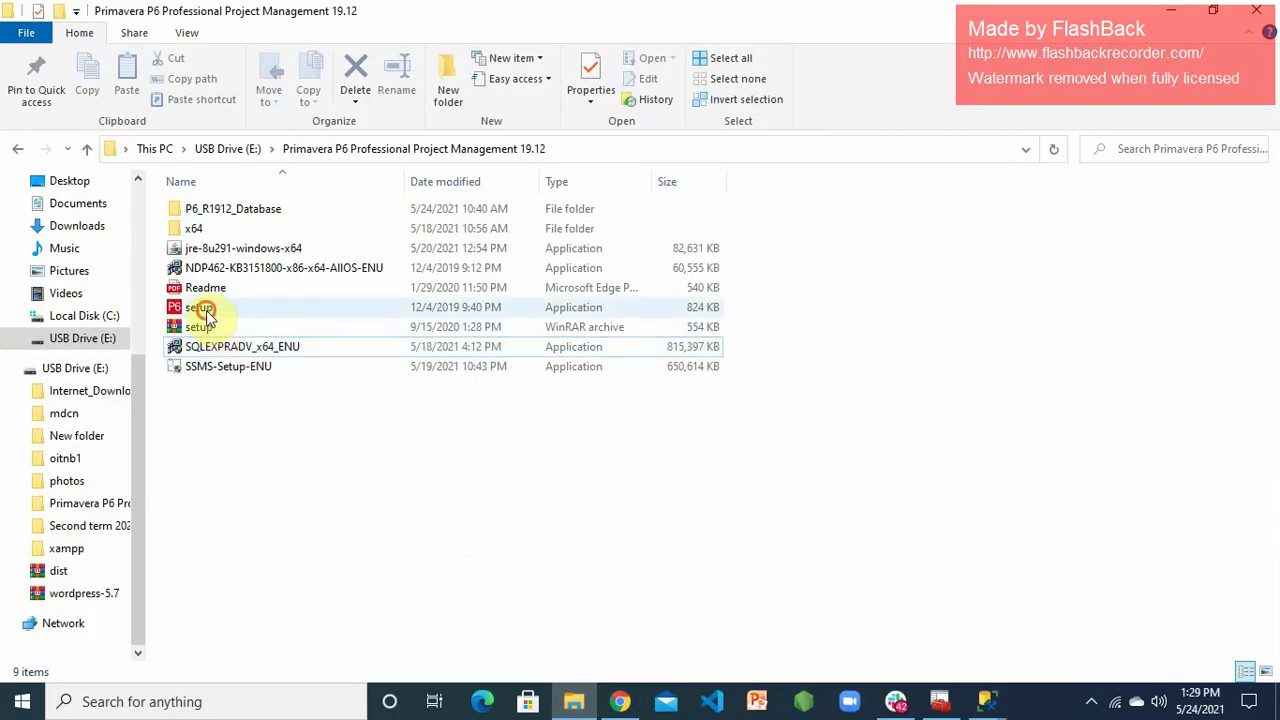
pyautogui.click(206, 312)
pyautogui.doubleClick(206, 312)
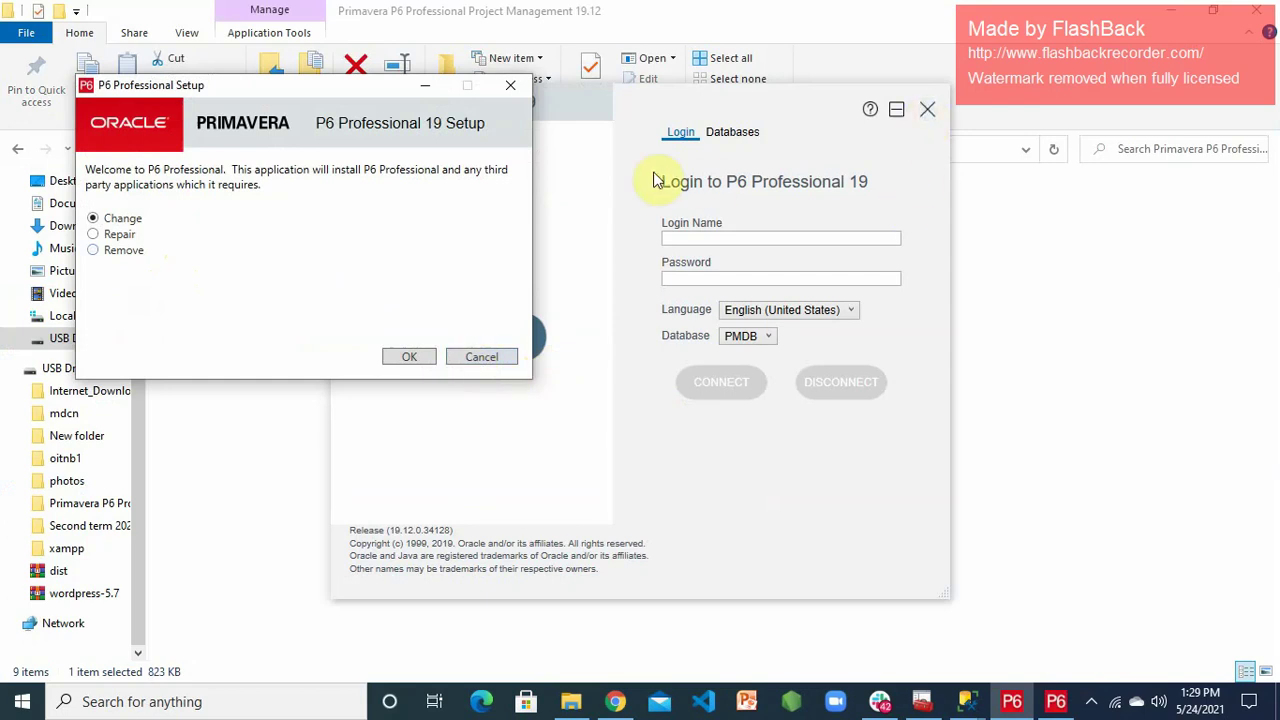
# Close the P6 login window and start a Repair of P6 Professional.
pyautogui.click(928, 110)
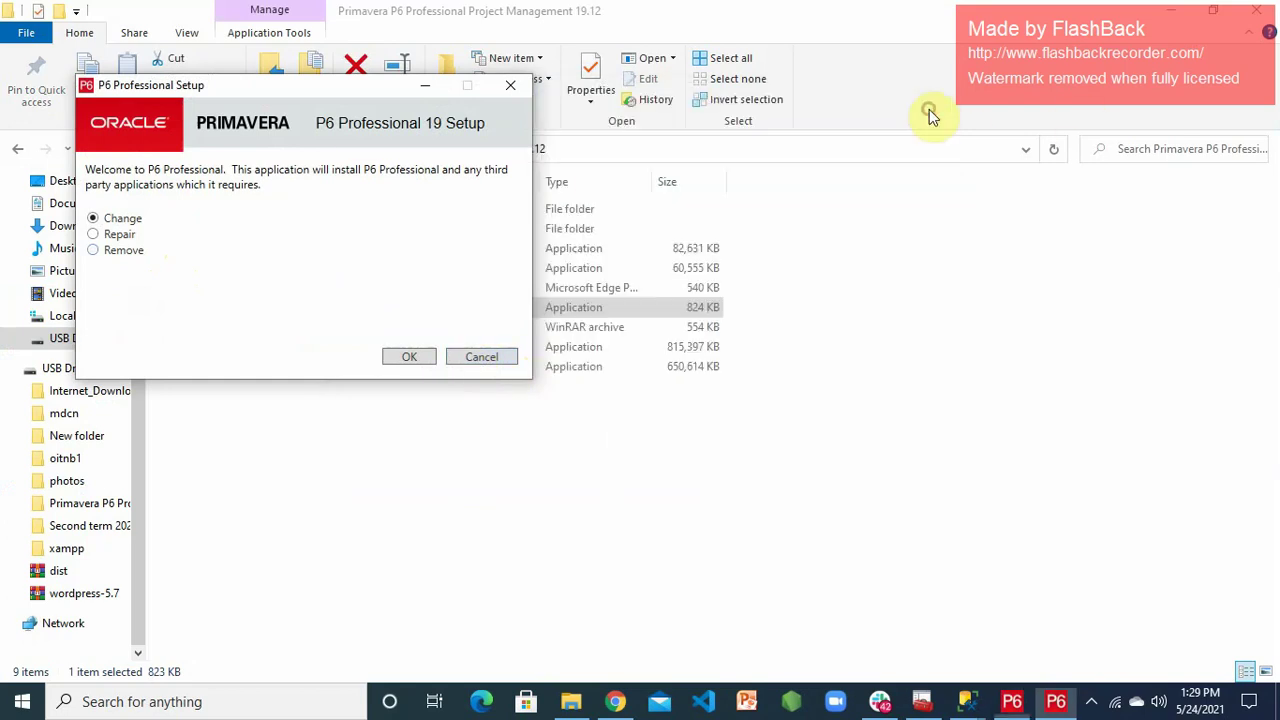
pyautogui.click(400, 358)
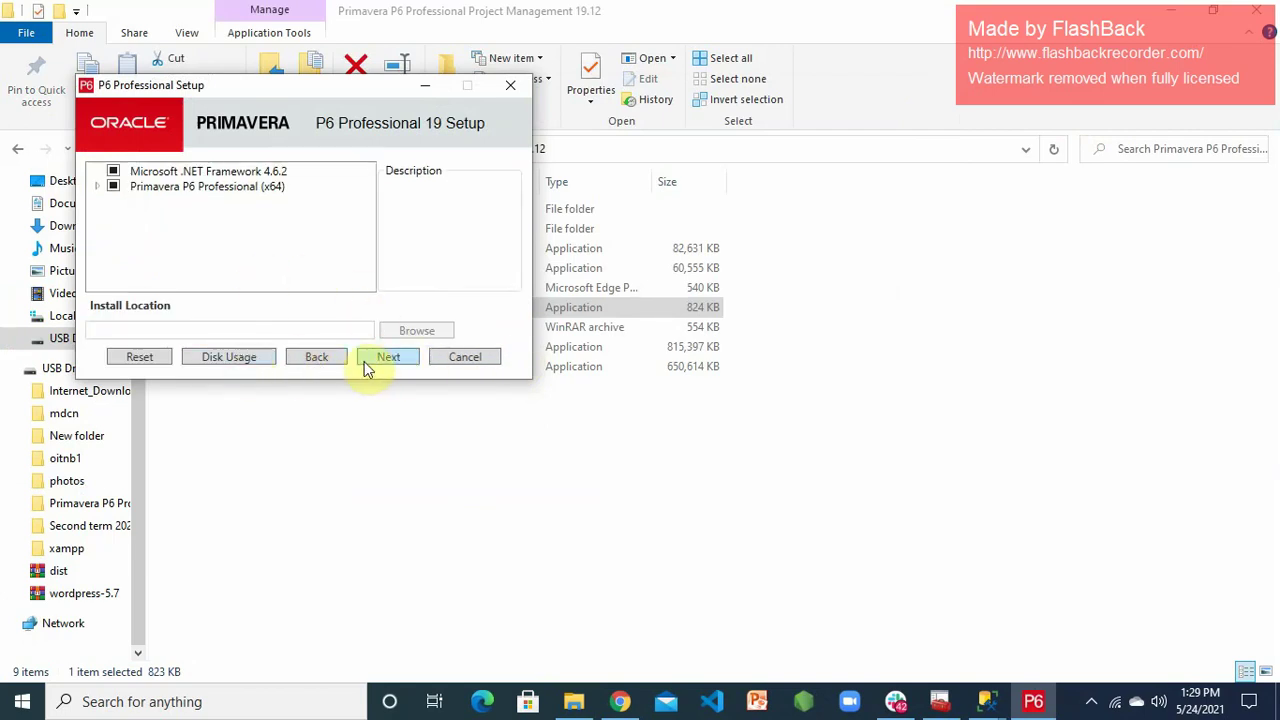
pyautogui.click(331, 358)
pyautogui.click(110, 236)
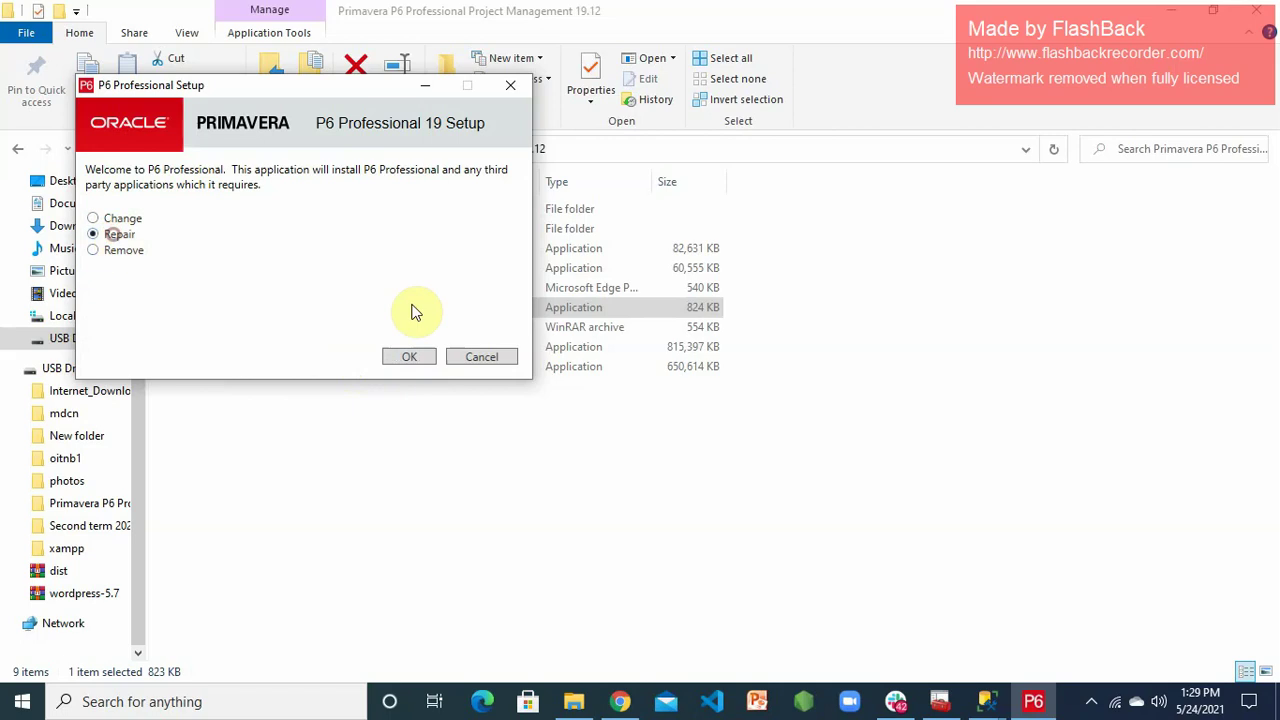
pyautogui.click(418, 362)
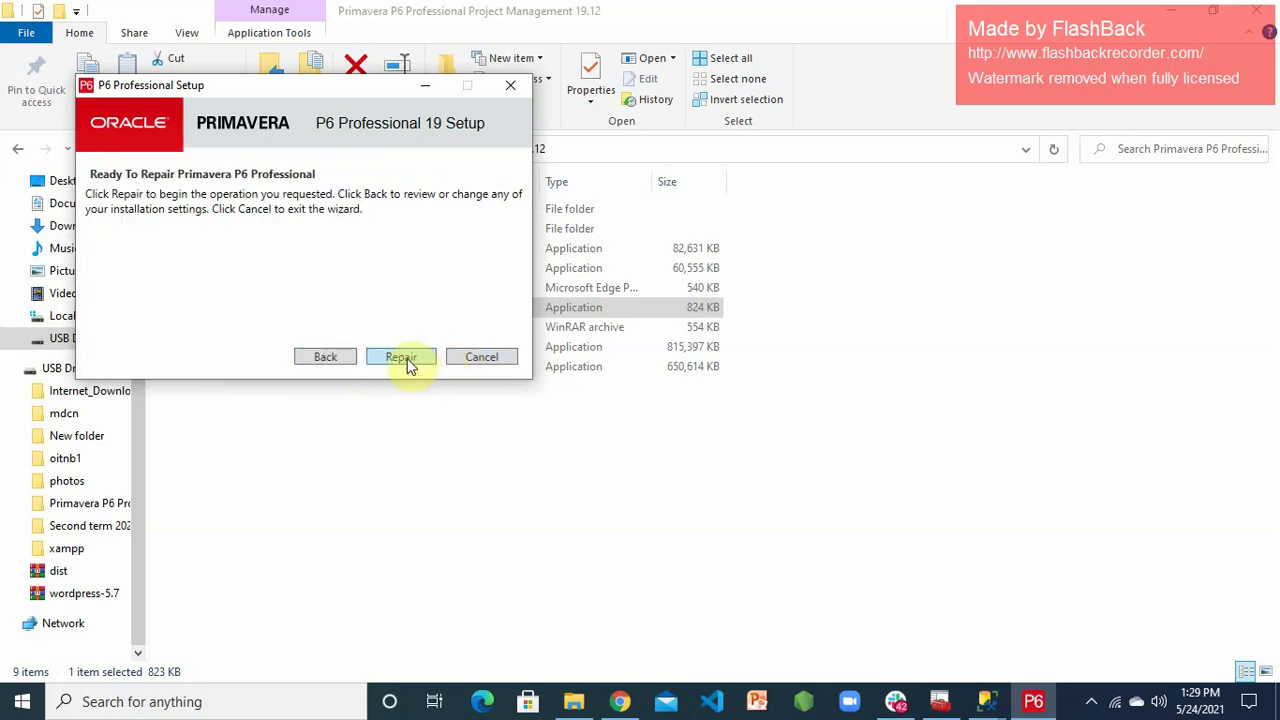
pyautogui.click(406, 361)
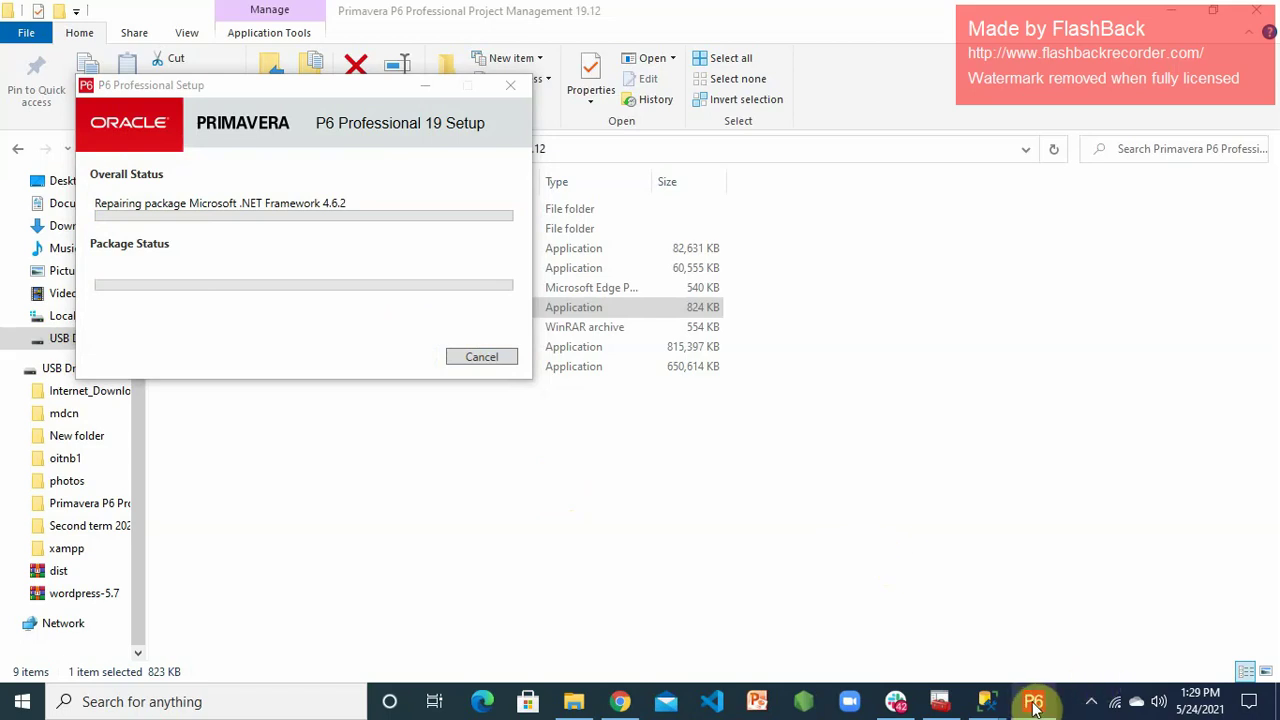
# Keep the setup dialog in front until the repair completes.
pyautogui.moveTo(1034, 705)
pyautogui.click(1023, 663)
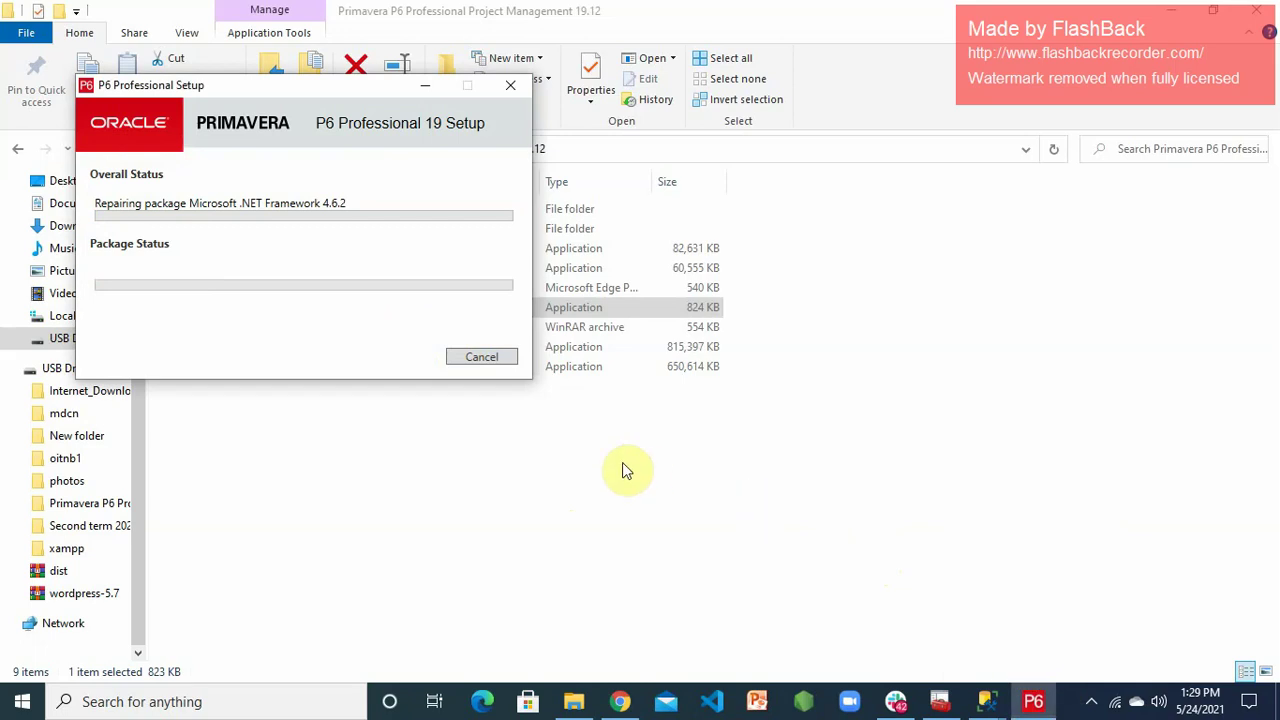
pyautogui.click(320, 72)
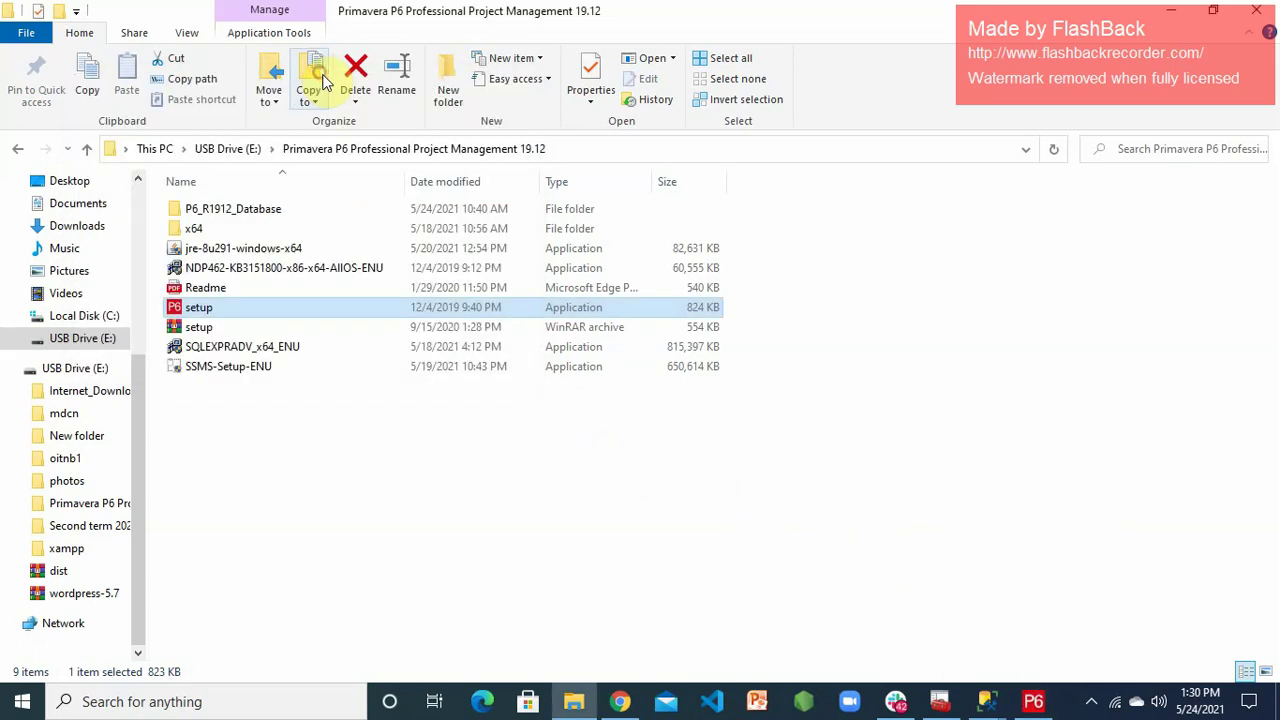
pyautogui.click(1034, 704)
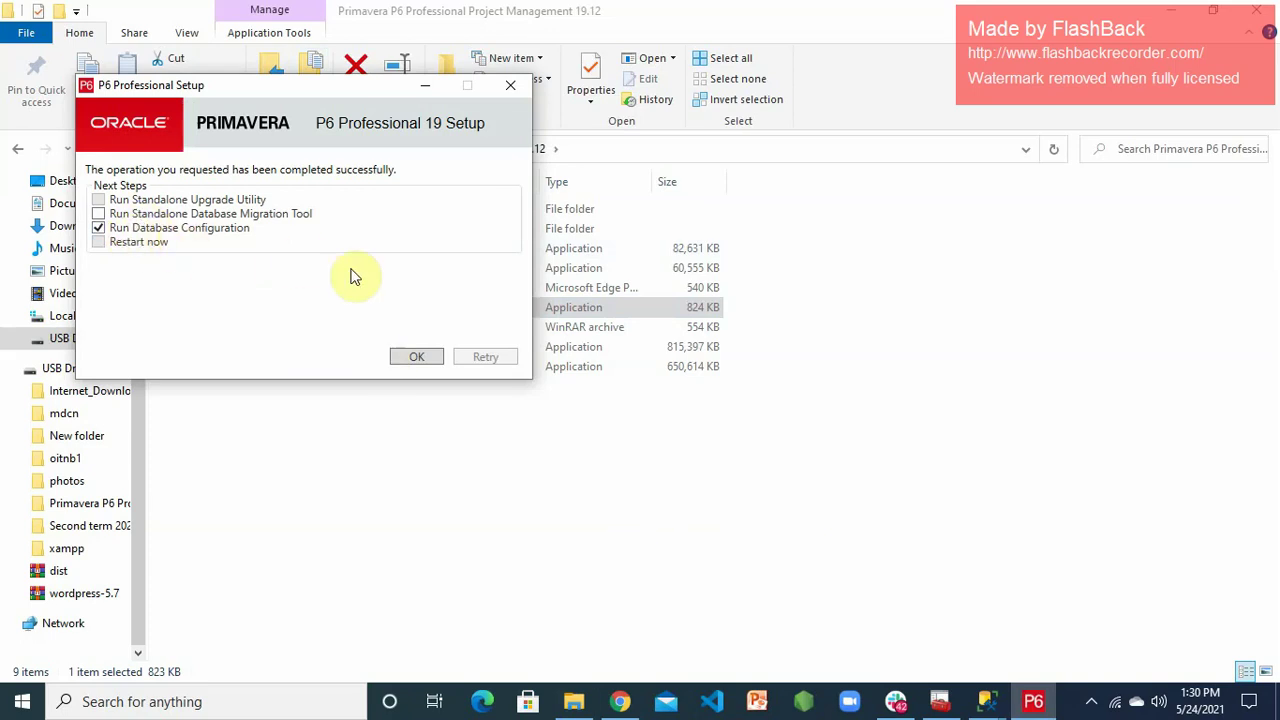
# Launch Database Configuration, keep the SQL Server driver and host name DANIELPC.
pyautogui.click(424, 358)
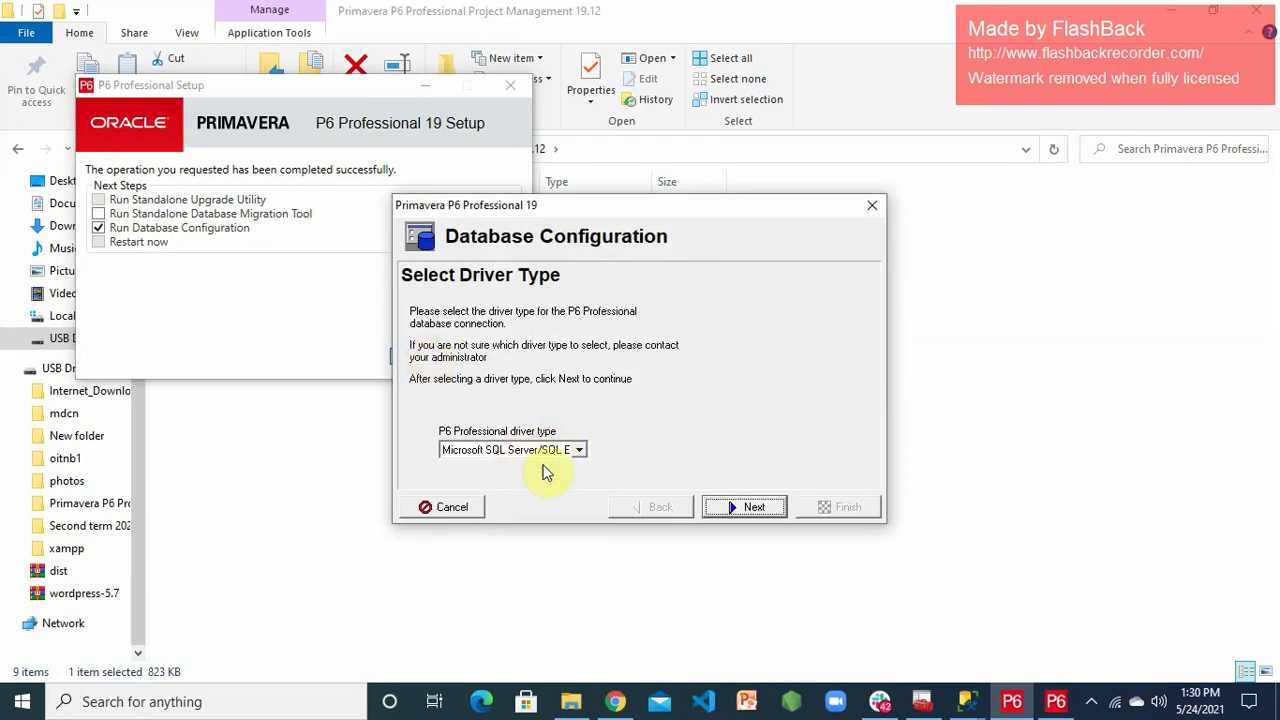
pyautogui.click(746, 497)
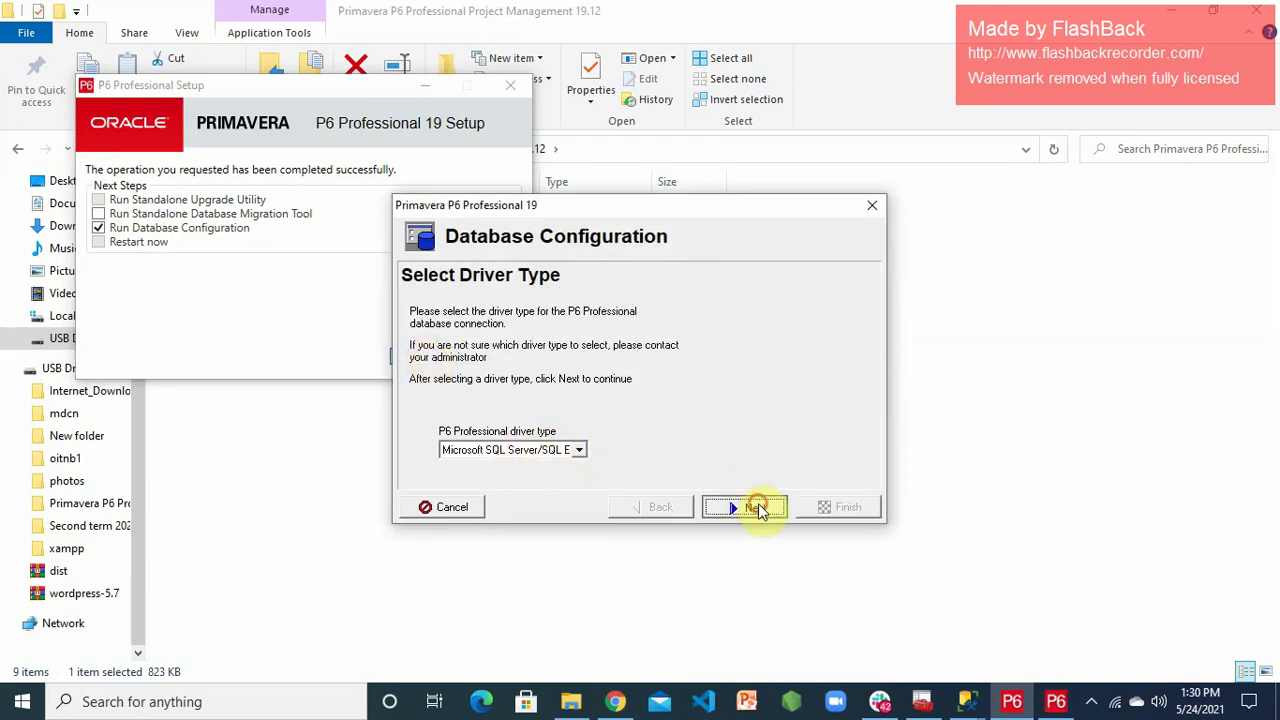
pyautogui.click(596, 354)
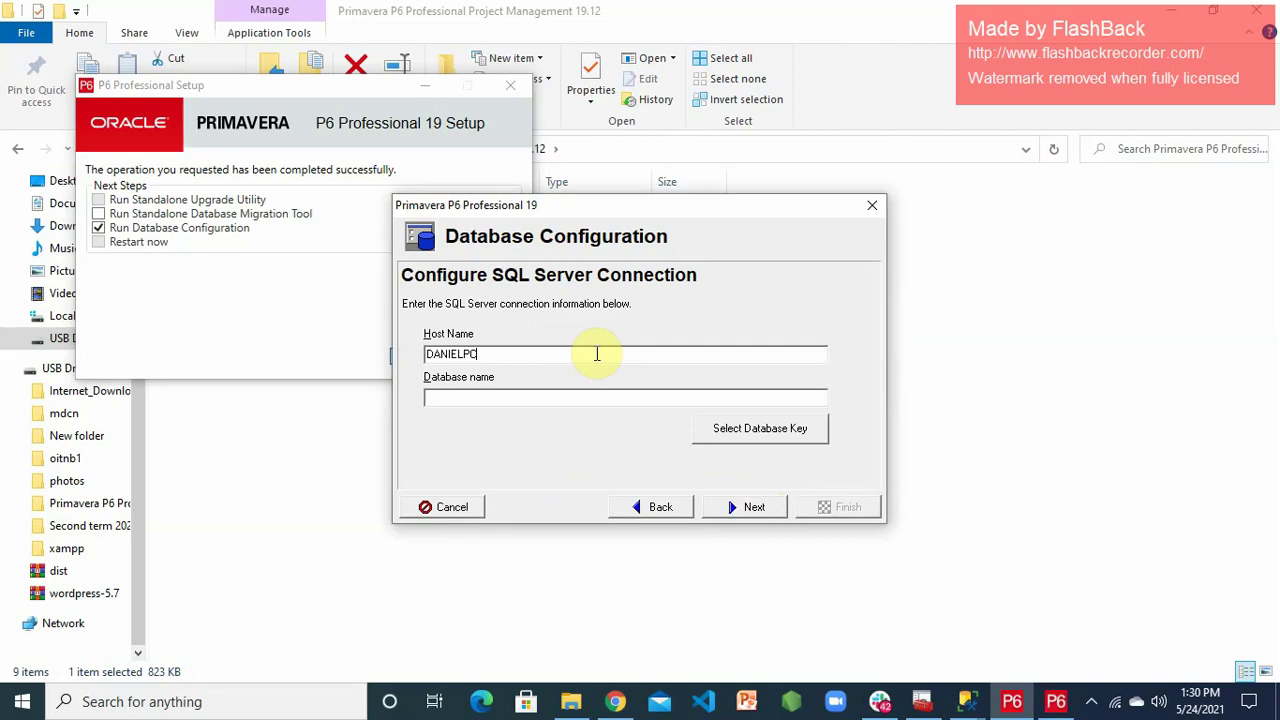
pyautogui.click(568, 397)
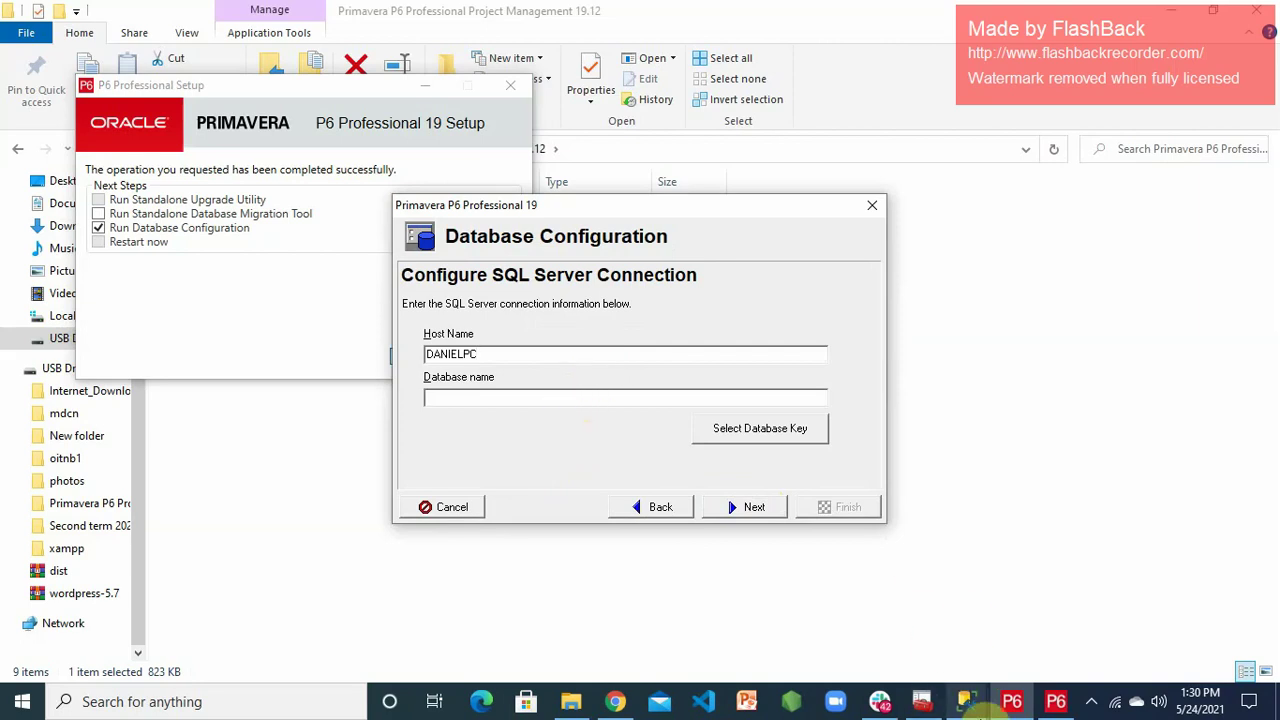
# Check the database name in SSMS, enter p6db, and advance to public login.
pyautogui.moveTo(966, 701)
pyautogui.click(903, 637)
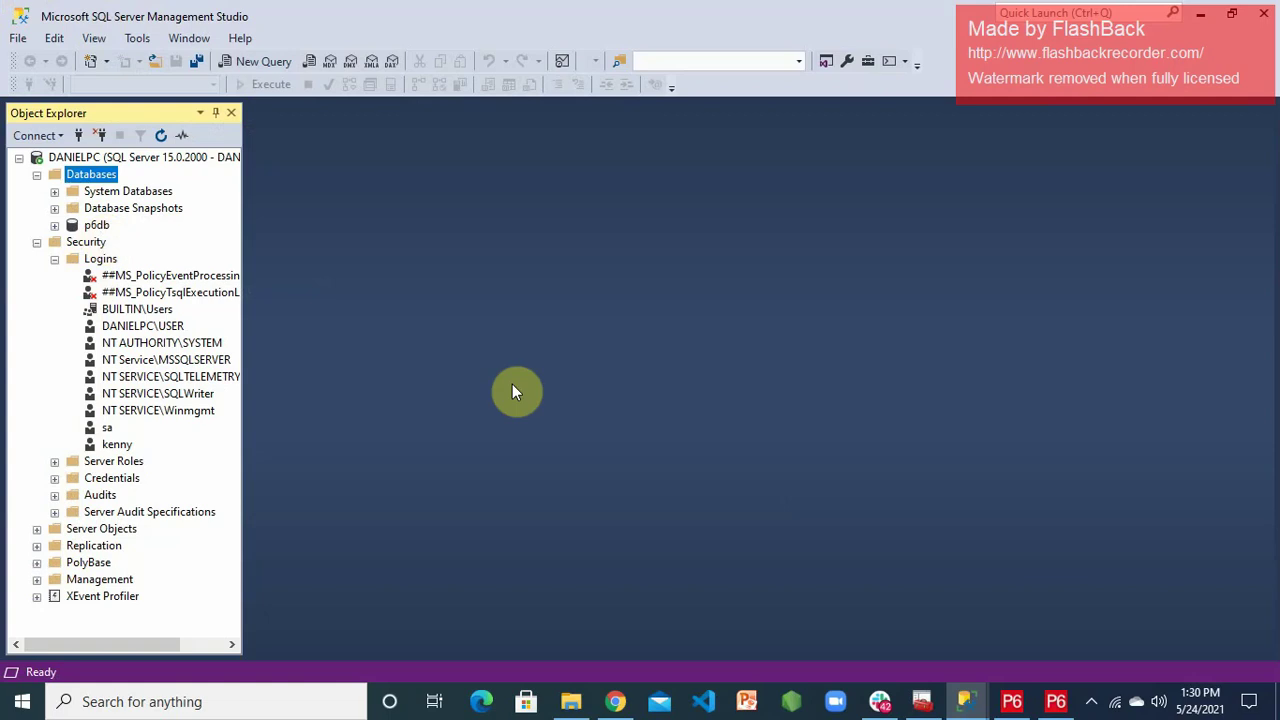
pyautogui.click(1058, 690)
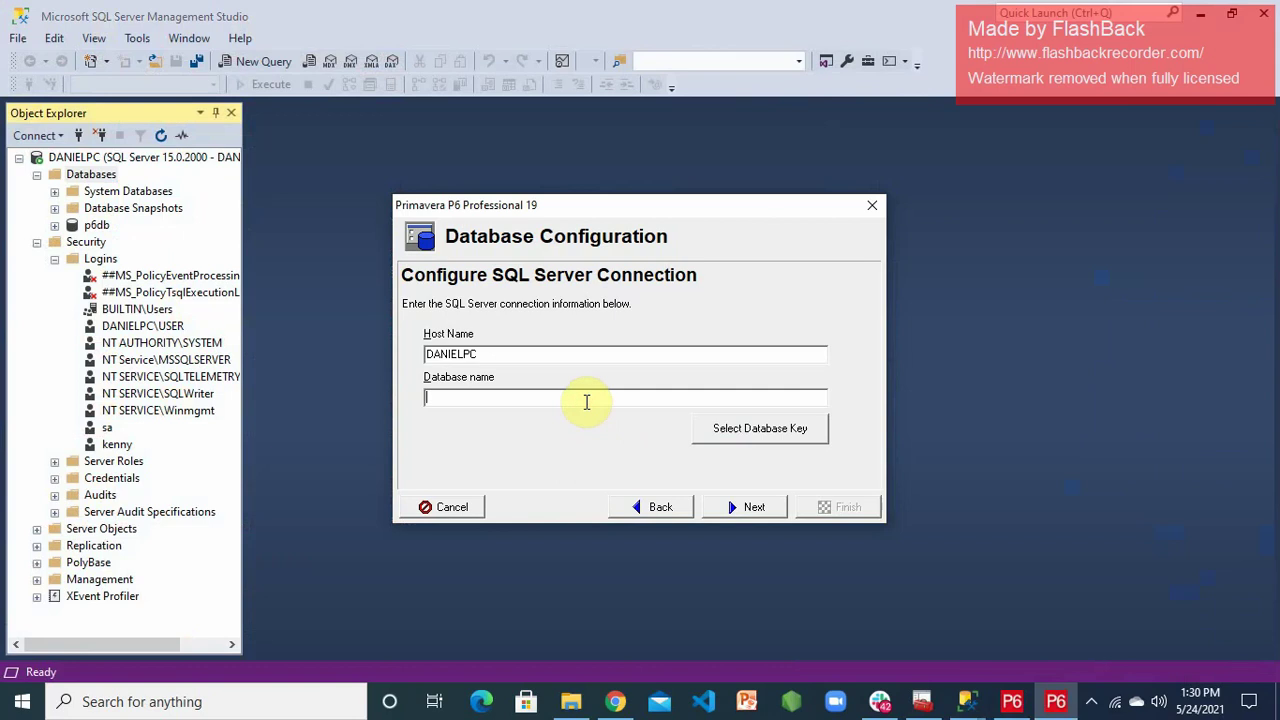
pyautogui.click(587, 401)
pyautogui.write('p6db')
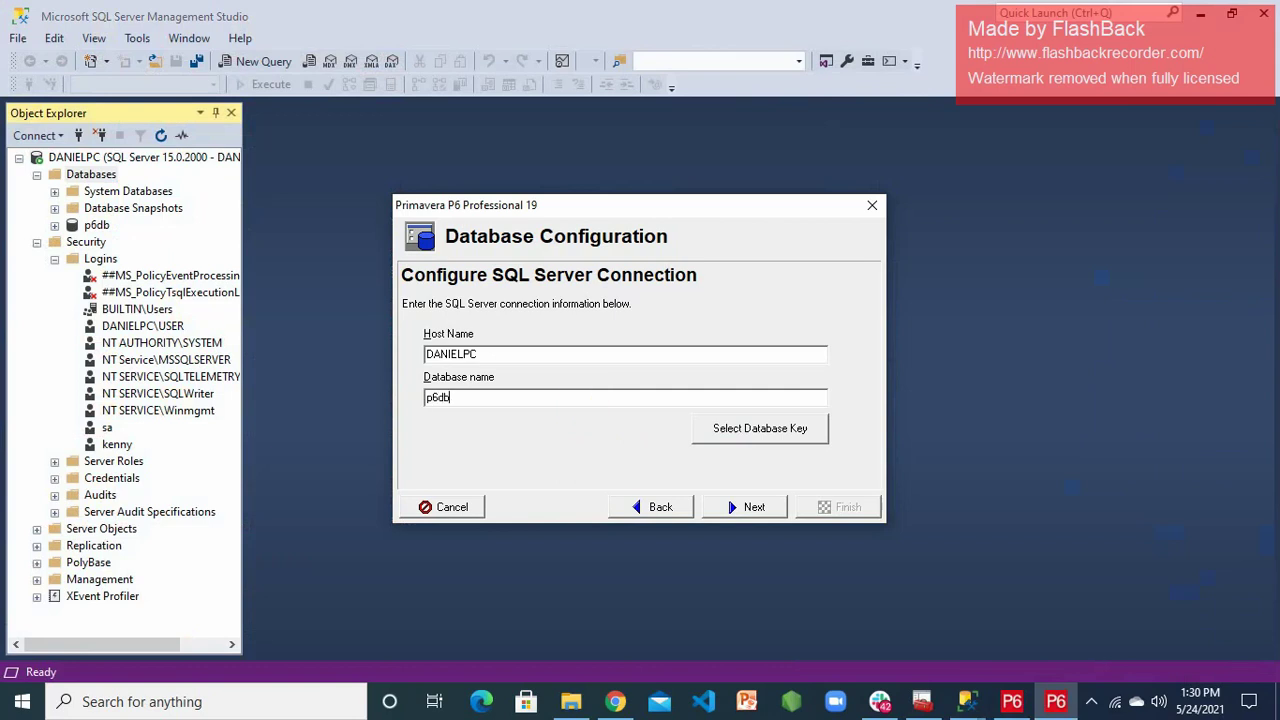
pyautogui.click(760, 508)
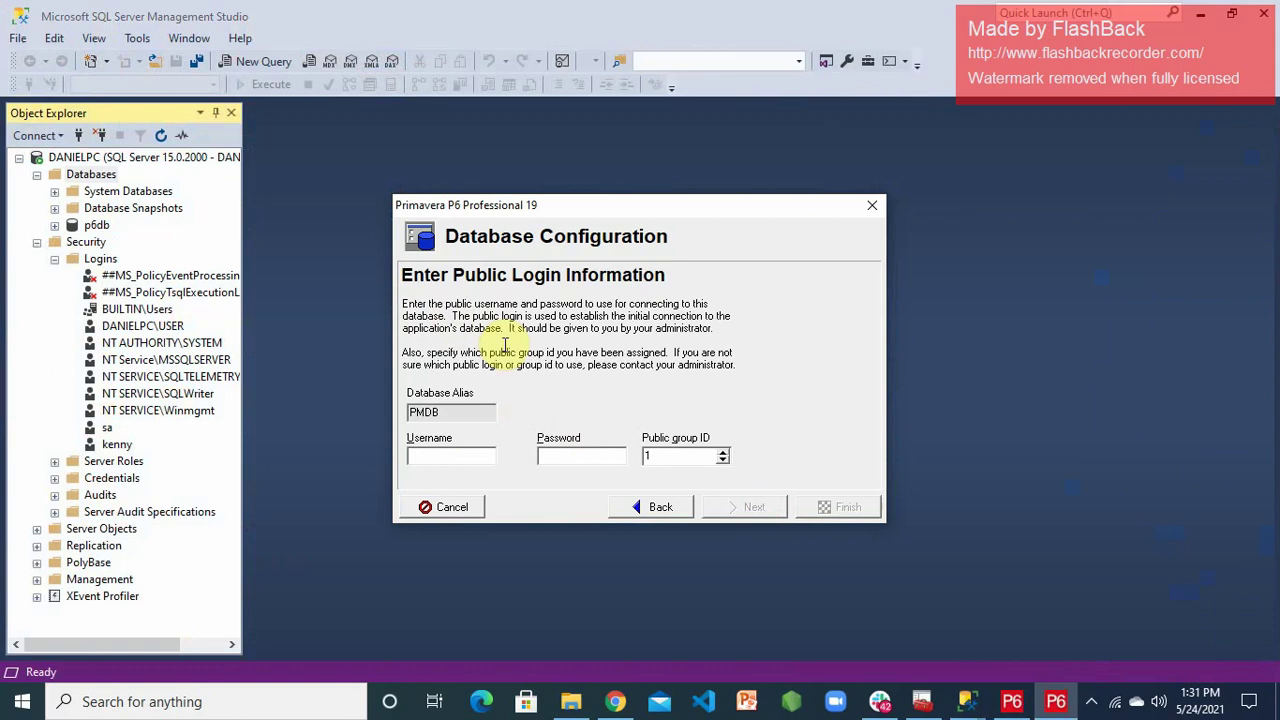
# Enter public login pubuser with its password and group ID 1, validate the PMDB connection, and finish.
pyautogui.click(446, 457)
pyautogui.write('p')
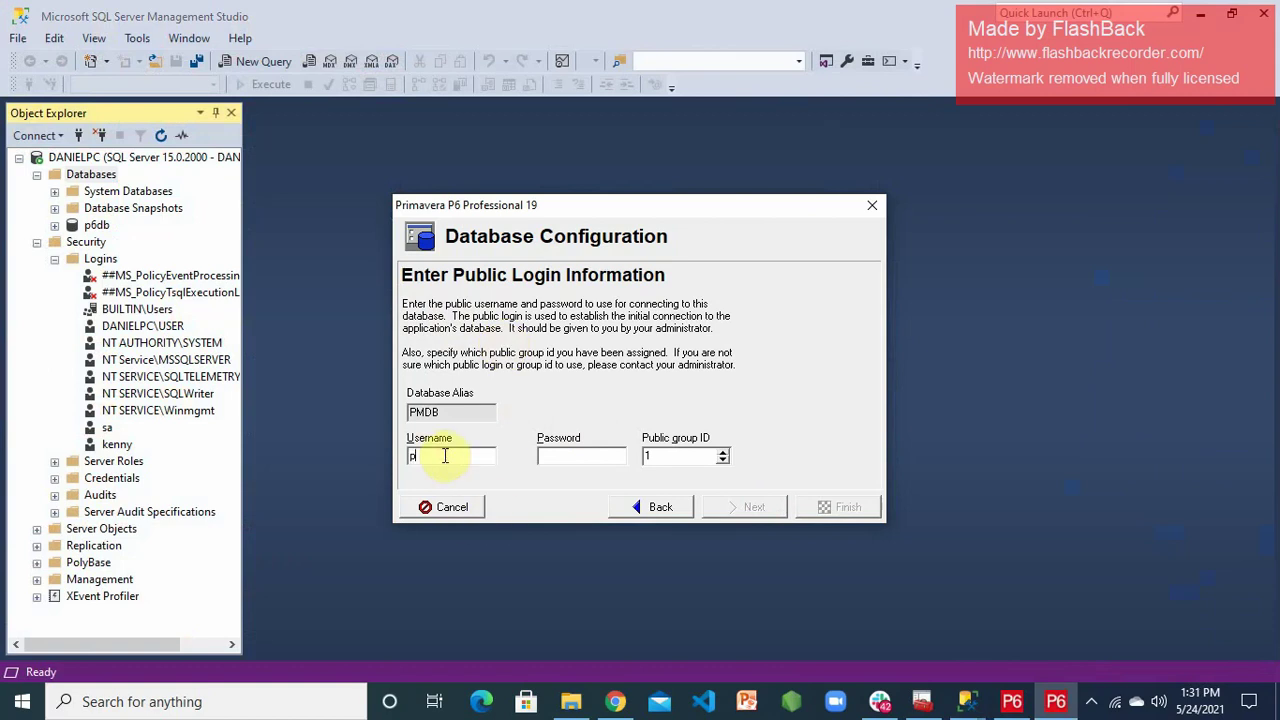
pyautogui.write('ubuser')
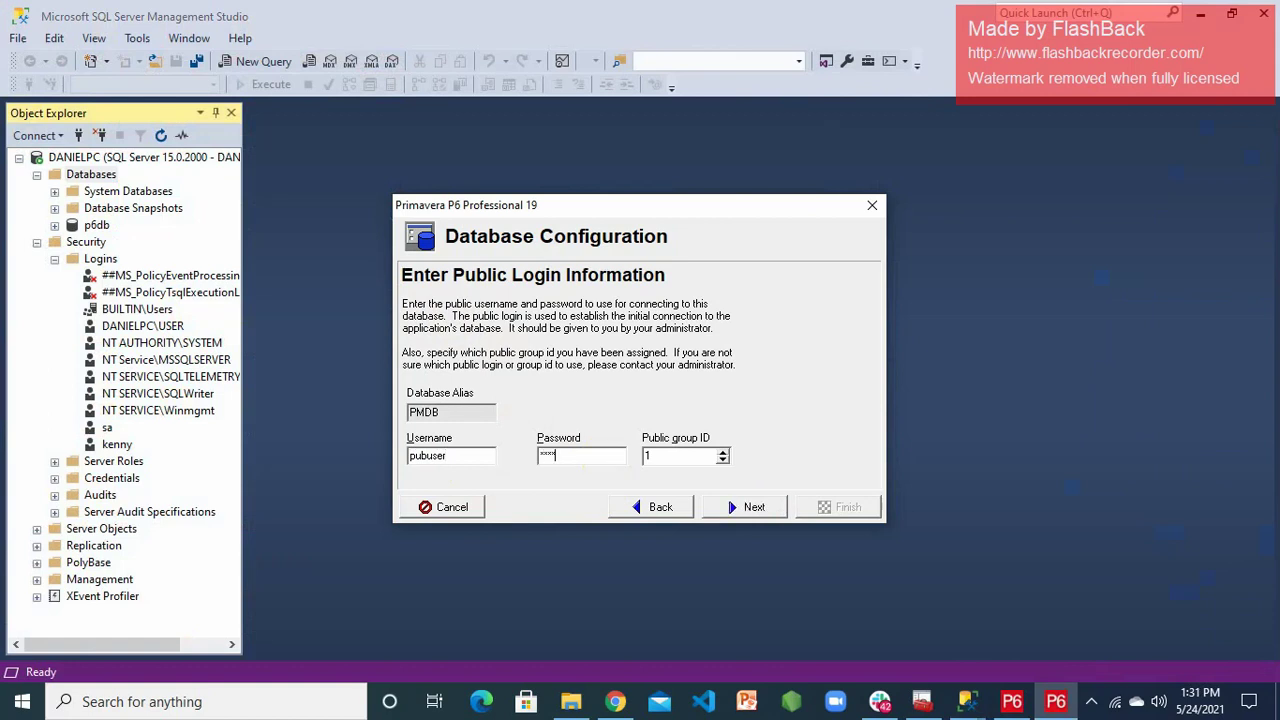
pyautogui.click(689, 458)
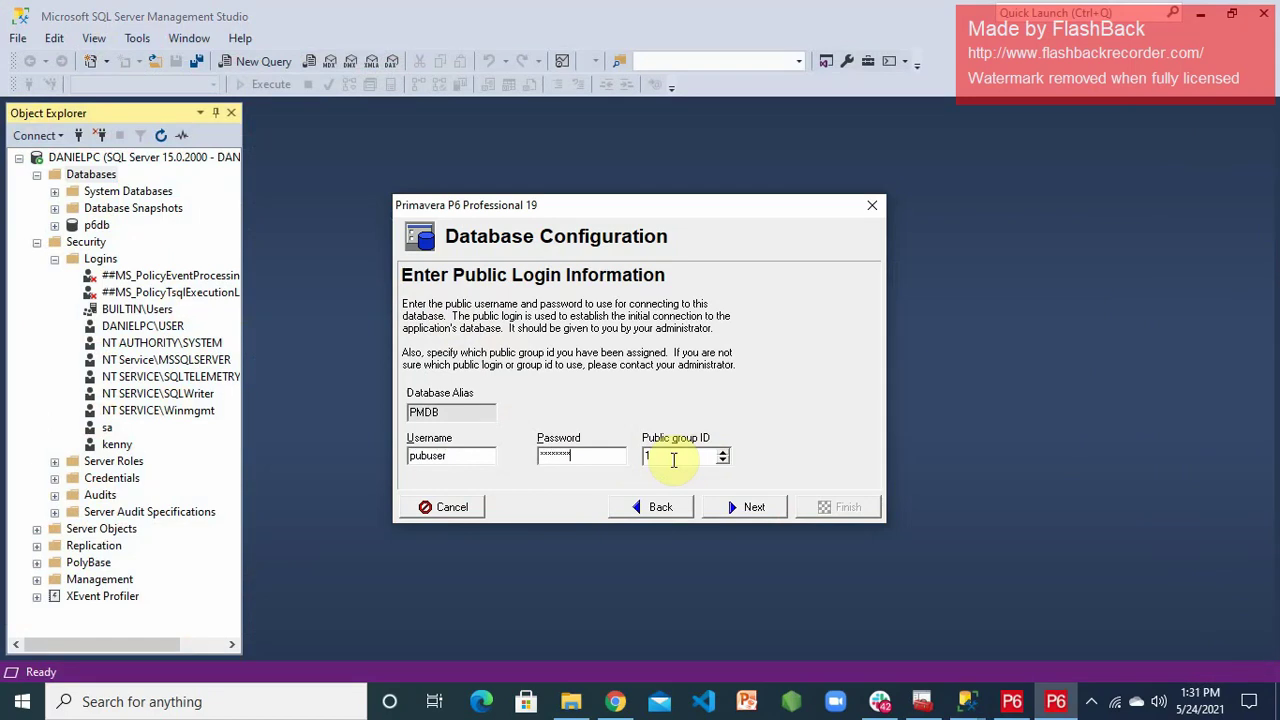
pyautogui.click(750, 507)
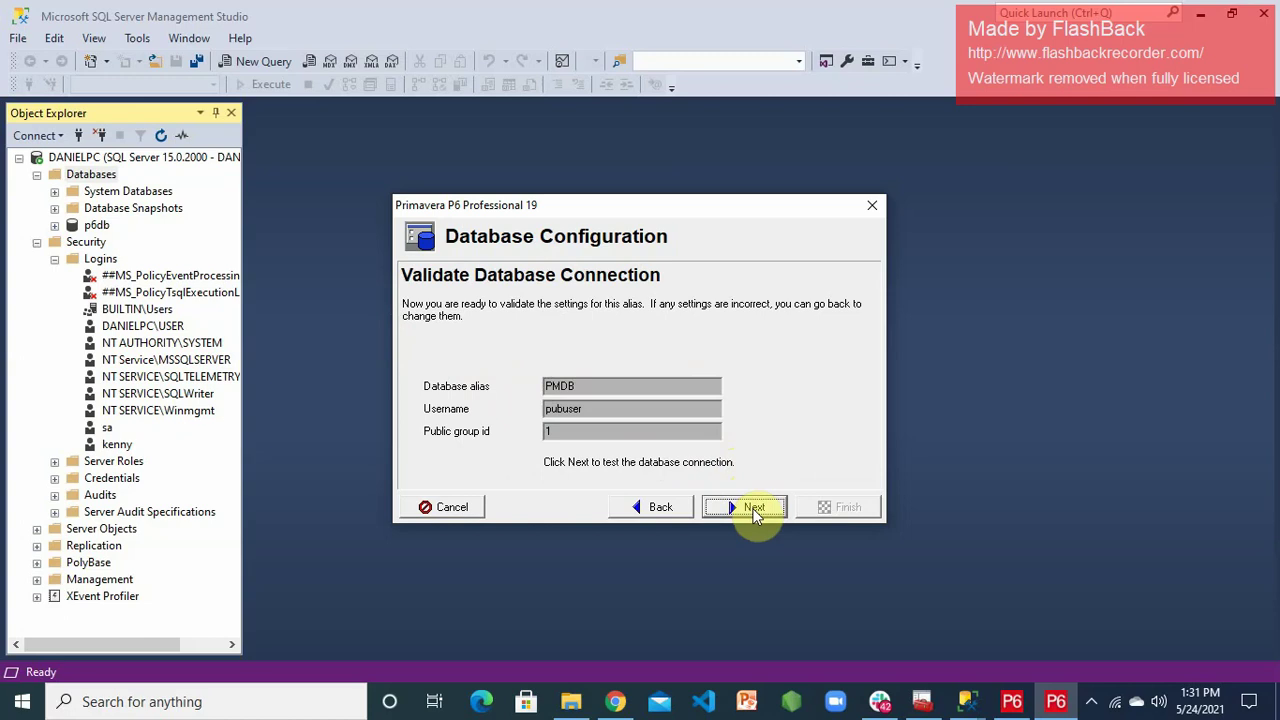
pyautogui.click(754, 508)
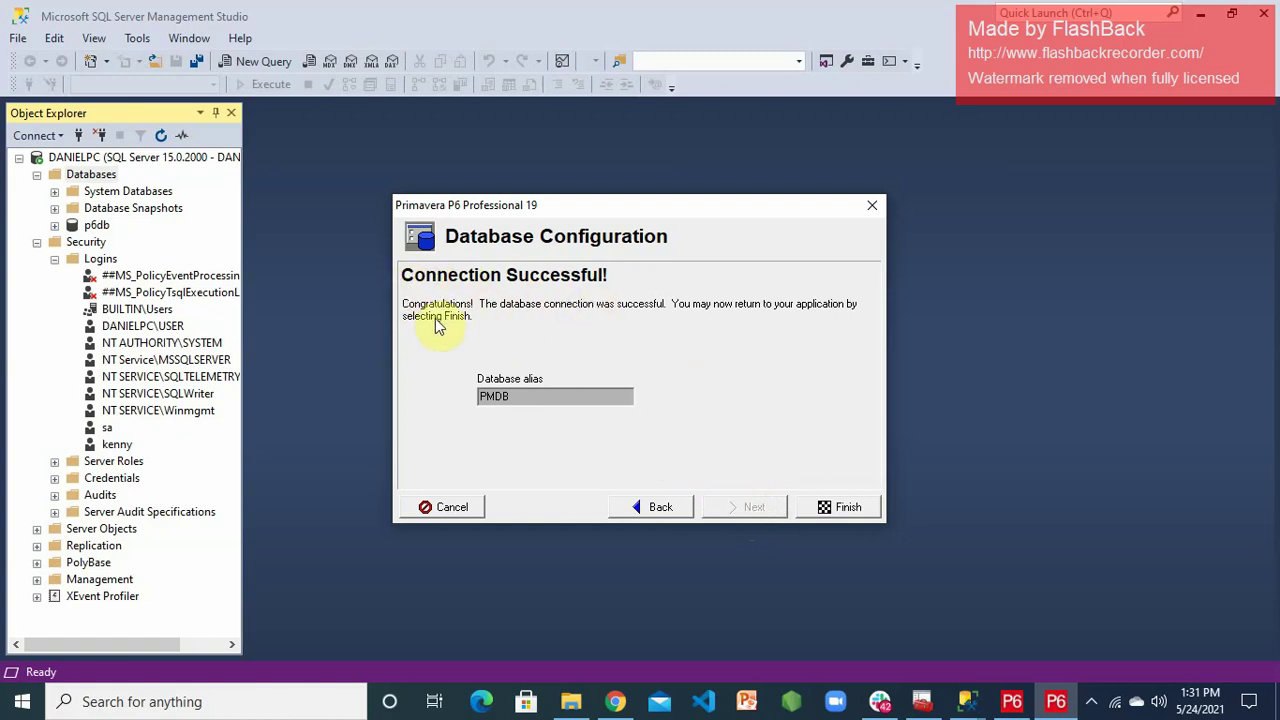
pyautogui.click(848, 507)
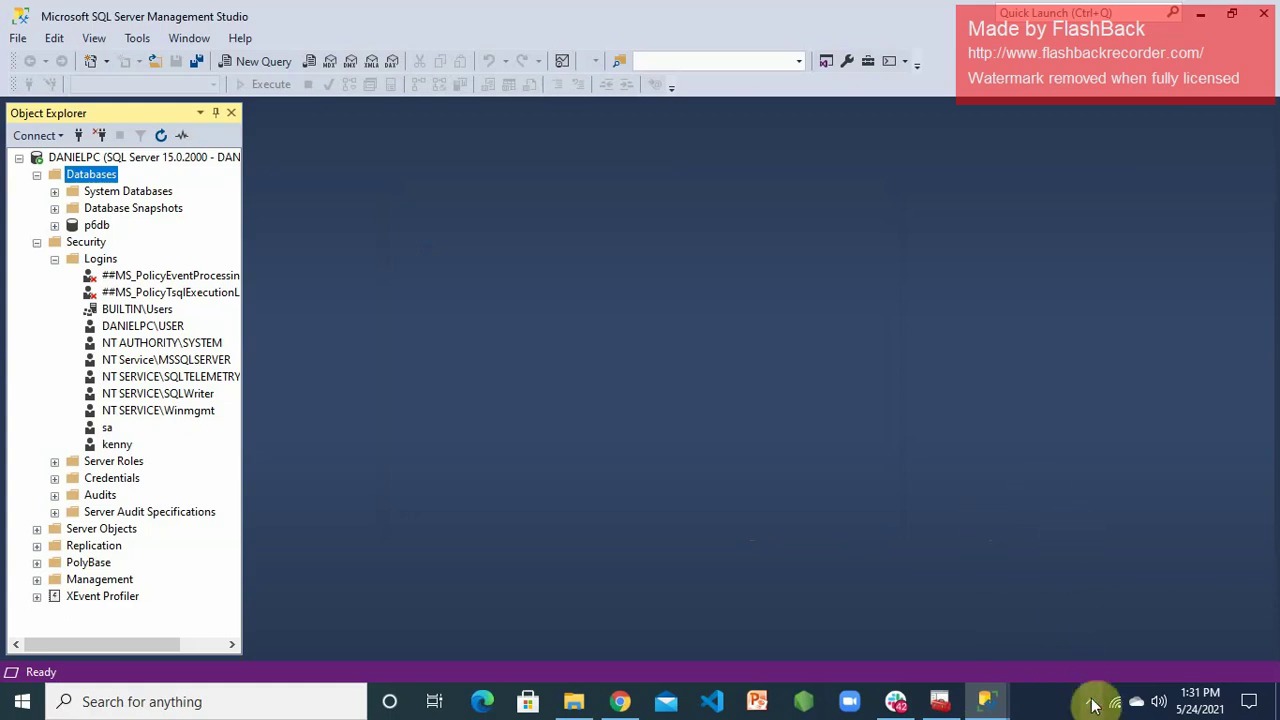
# Launch P6 Professional 19 (x64) by searching 'p6', minimize SSMS and File Explorer, and show its login window.
pyautogui.click(222, 701)
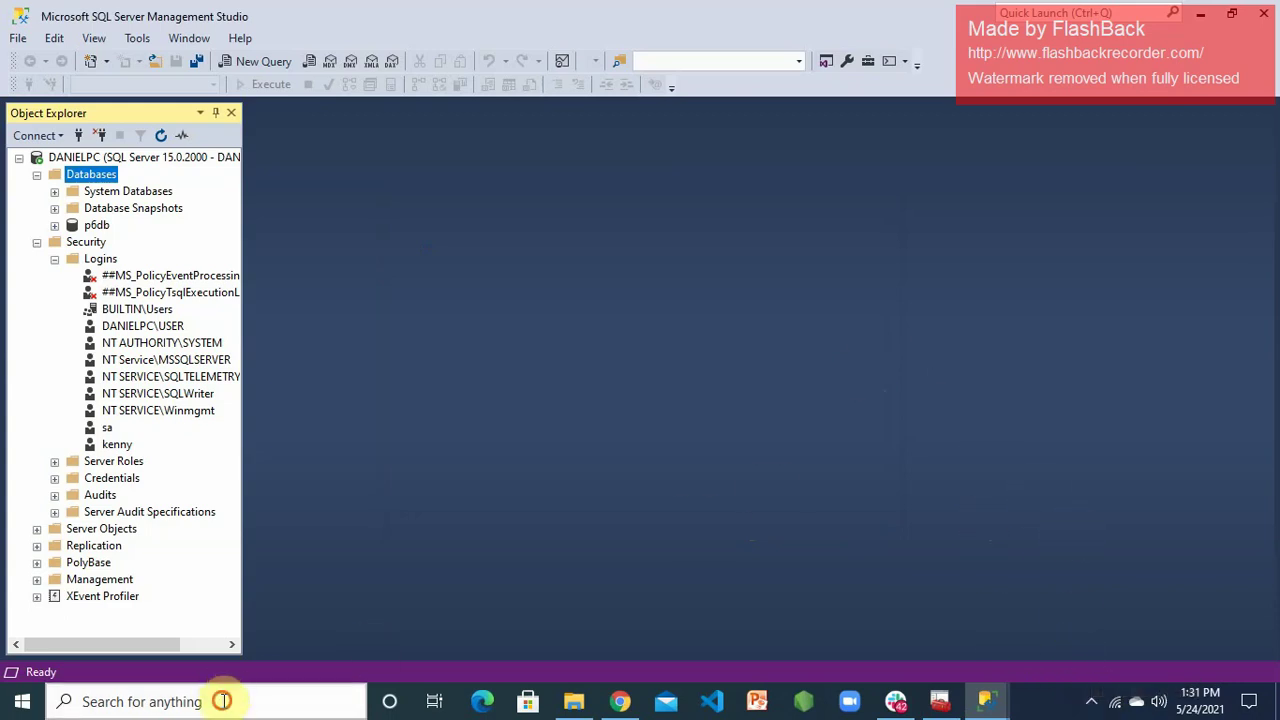
pyautogui.write('p')
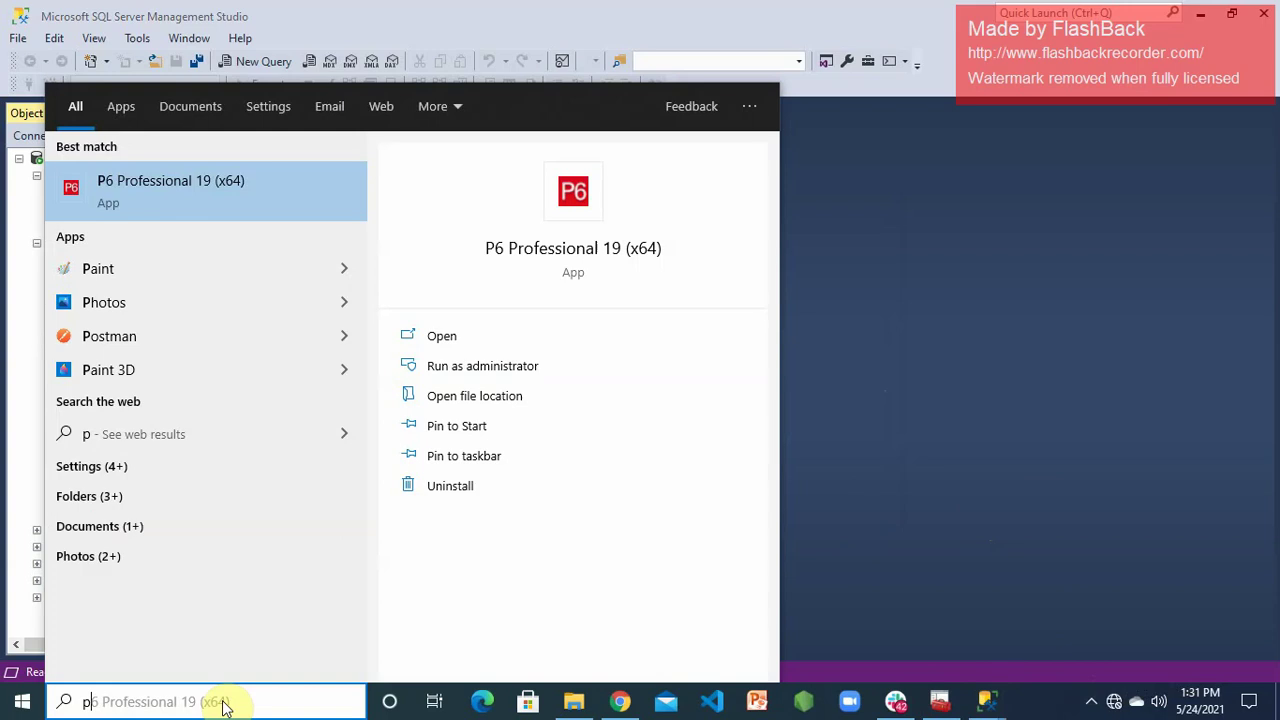
pyautogui.write('6')
pyautogui.click(163, 197)
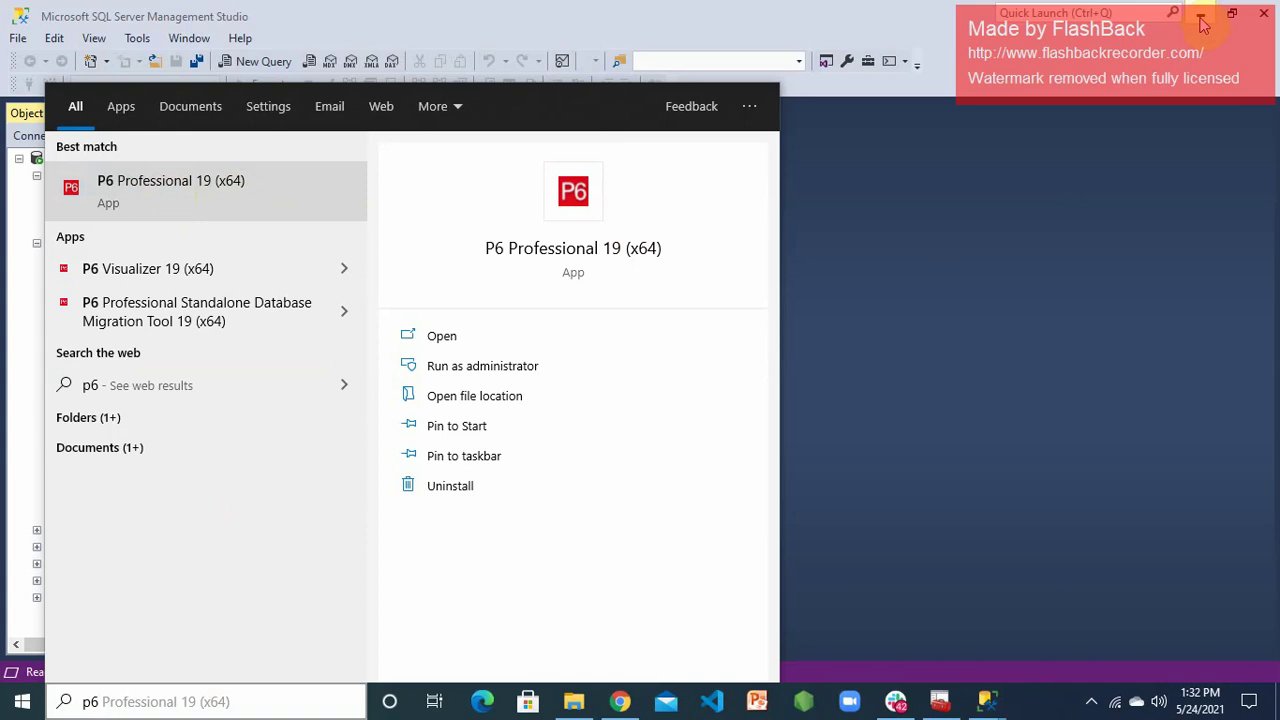
pyautogui.click(1203, 24)
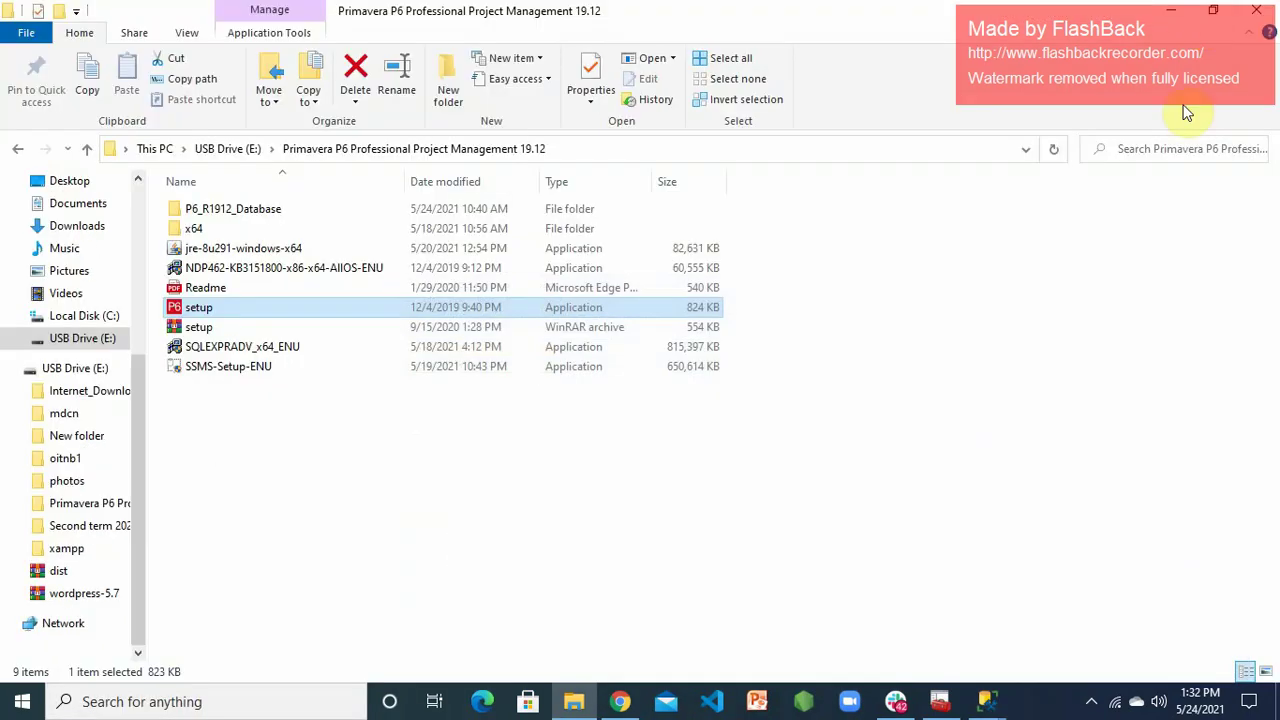
pyautogui.click(1170, 20)
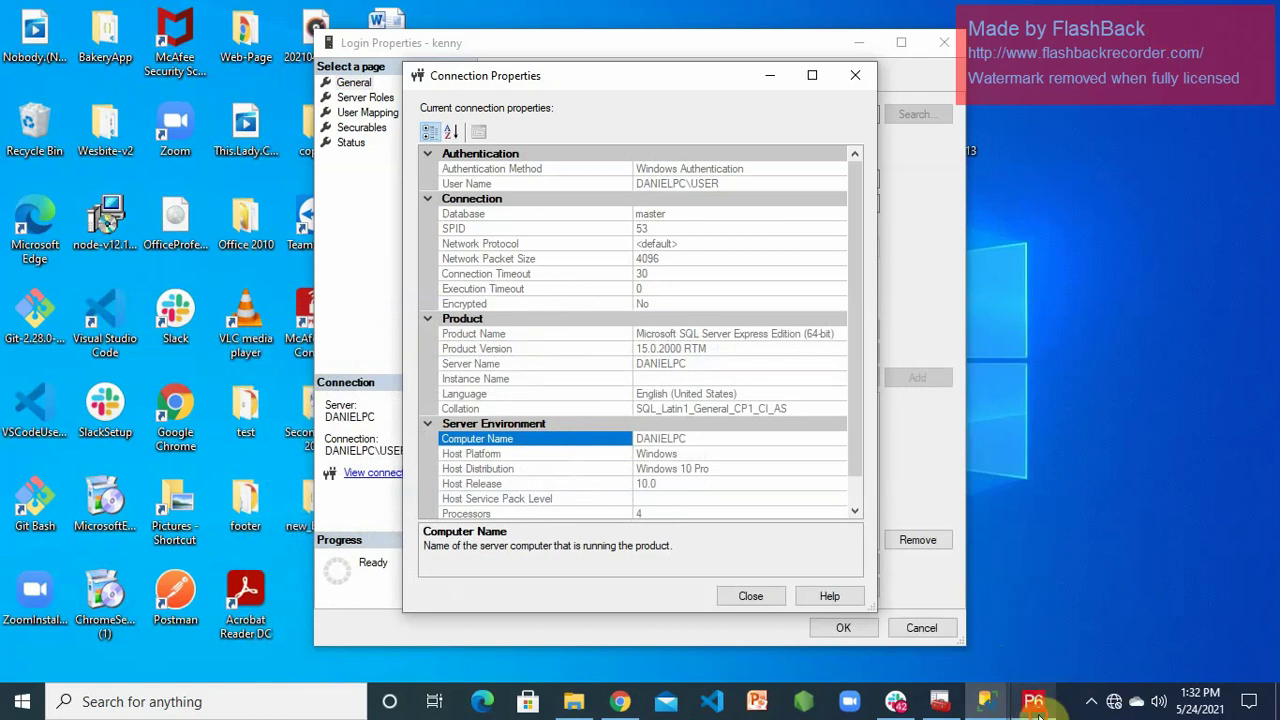
pyautogui.click(1035, 703)
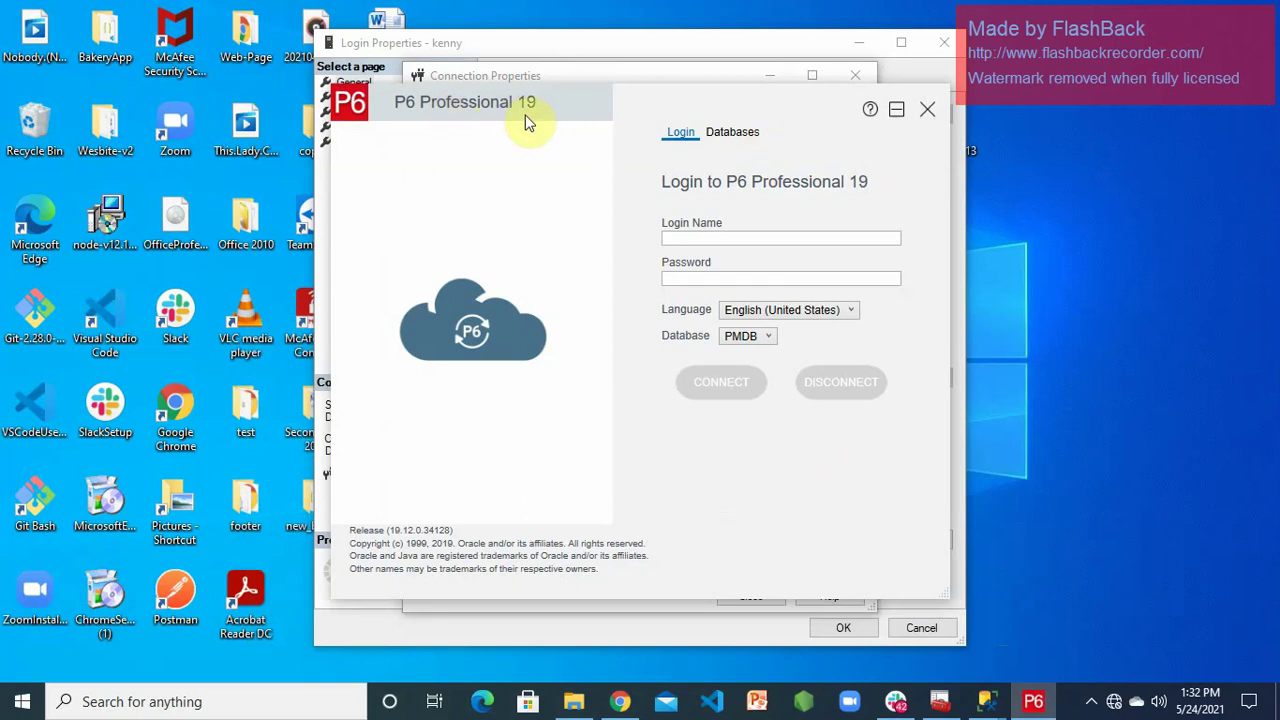
# Confirm the Databases list contains the PMDB entry, then return to the login form.
pyautogui.click(732, 138)
pyautogui.click(681, 135)
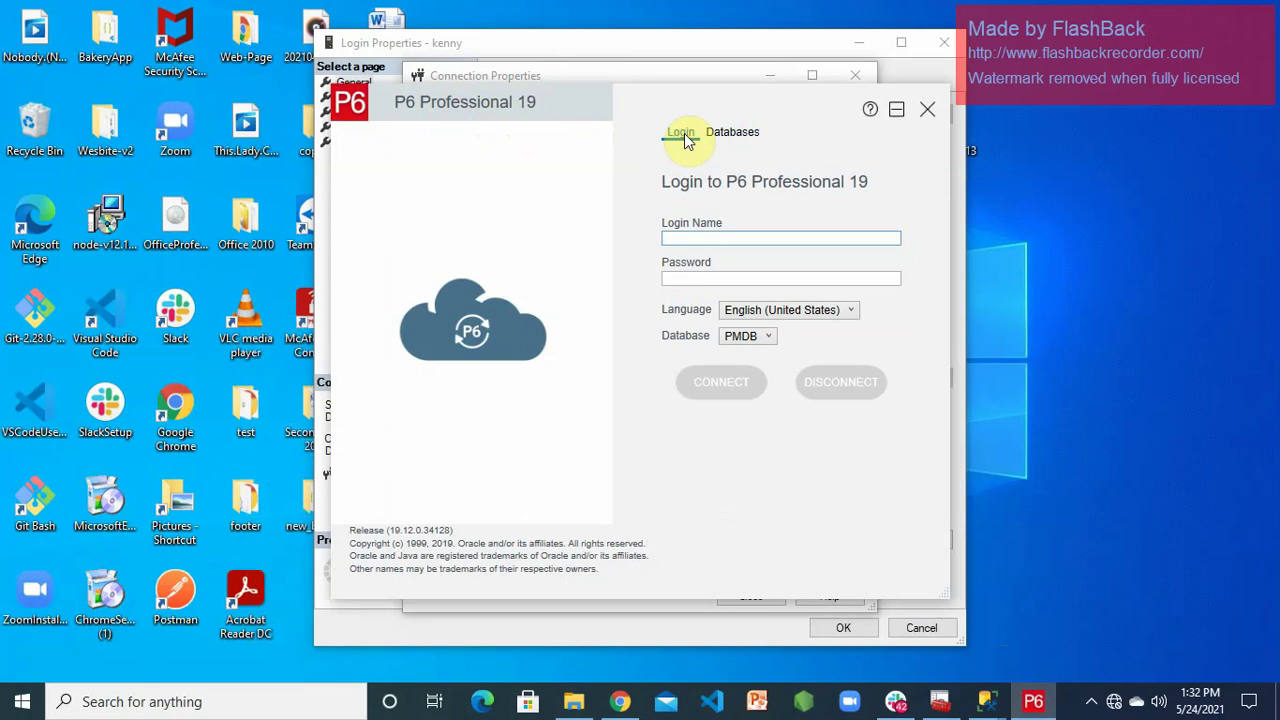
pyautogui.click(726, 138)
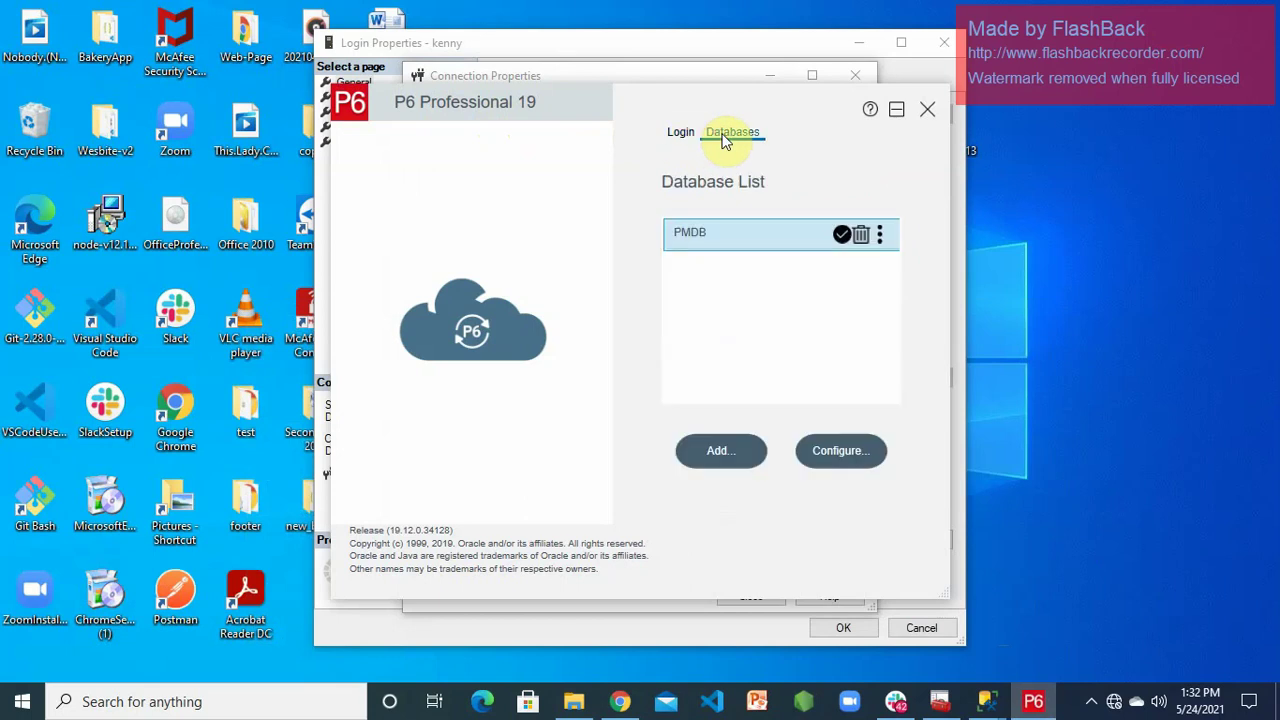
pyautogui.click(680, 134)
pyautogui.click(730, 133)
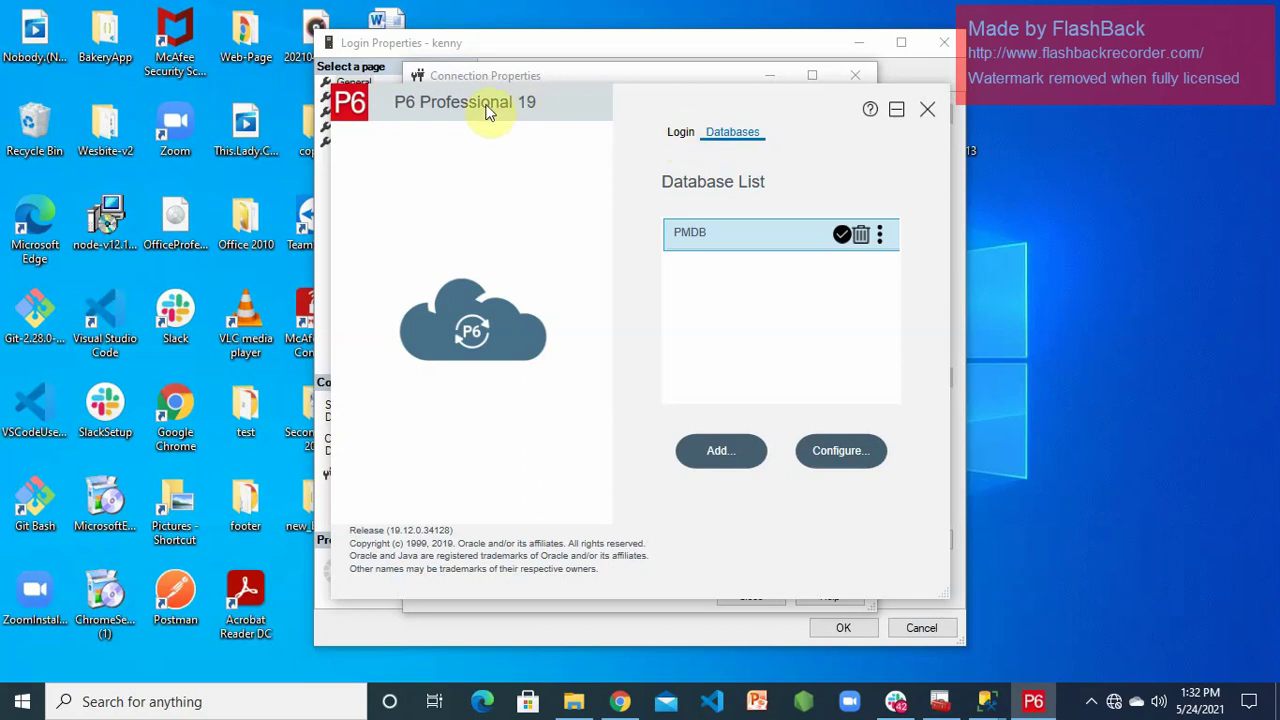
pyautogui.click(679, 134)
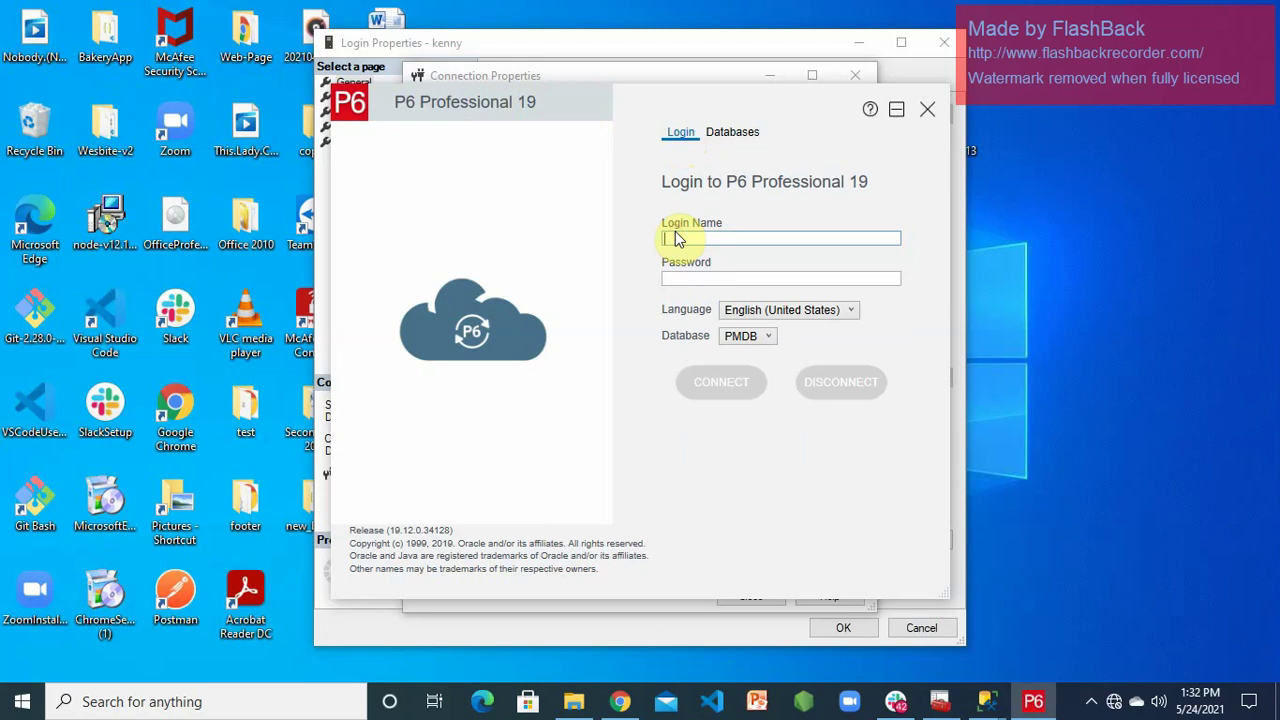
# Log in to PMDB as admin with the admin password.
pyautogui.write('admin')
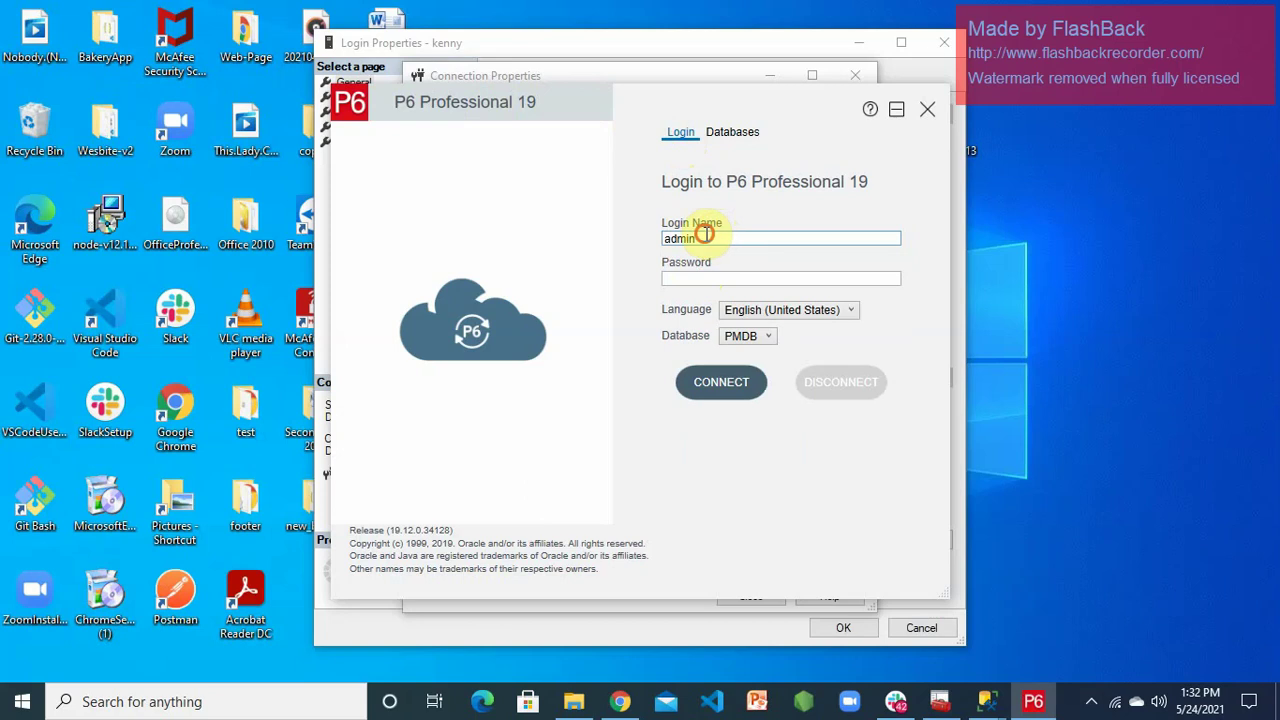
pyautogui.moveTo(706, 236); pyautogui.dragTo(651, 246)
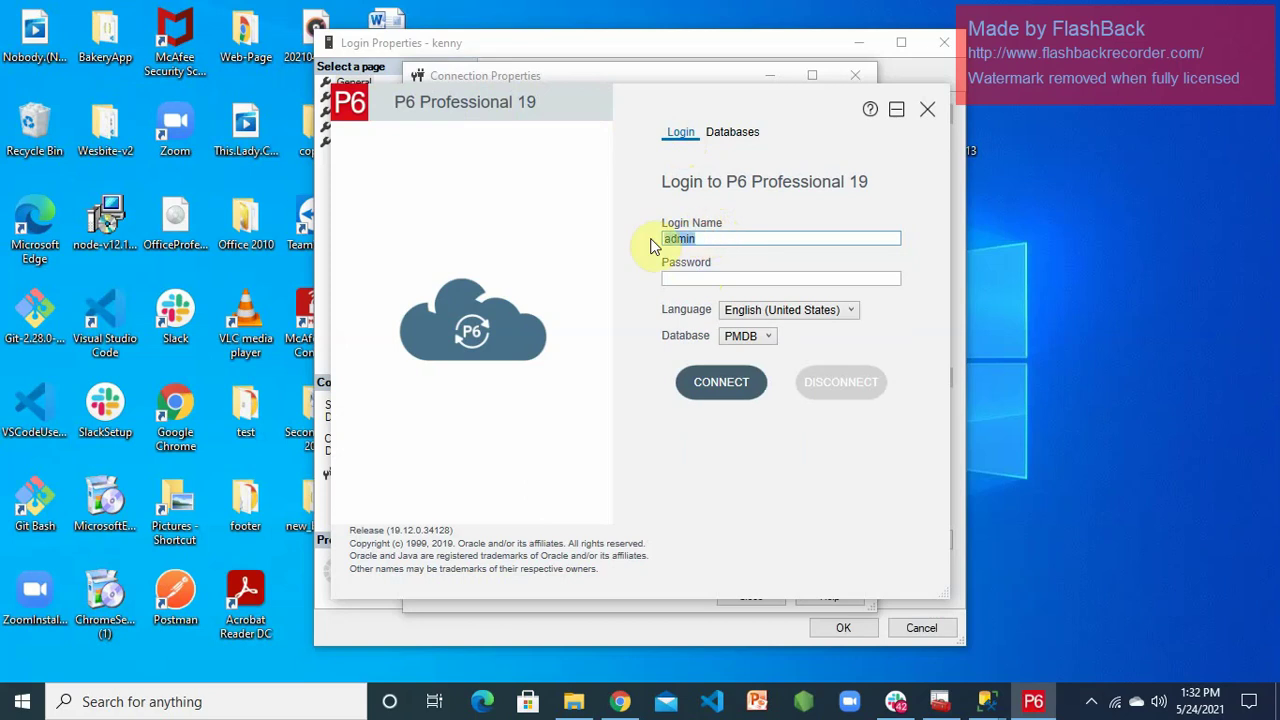
pyautogui.click(728, 241)
pyautogui.moveTo(728, 241); pyautogui.dragTo(618, 243)
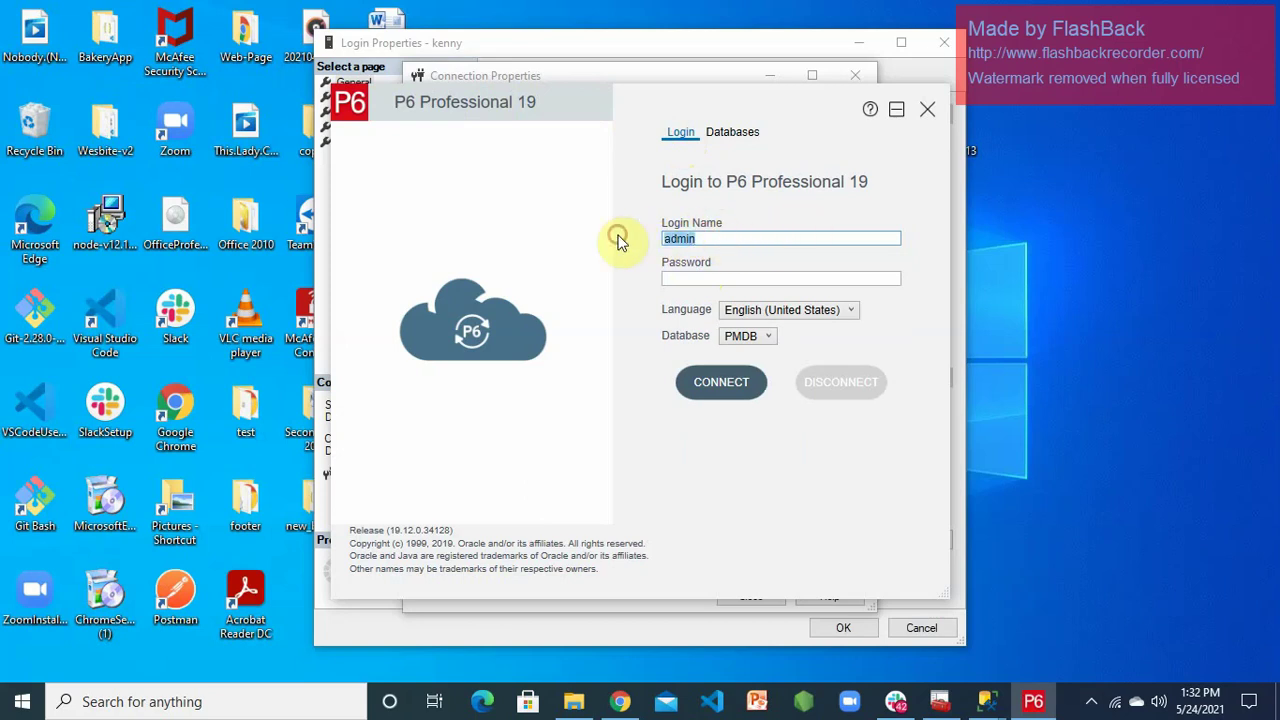
pyautogui.click(741, 236)
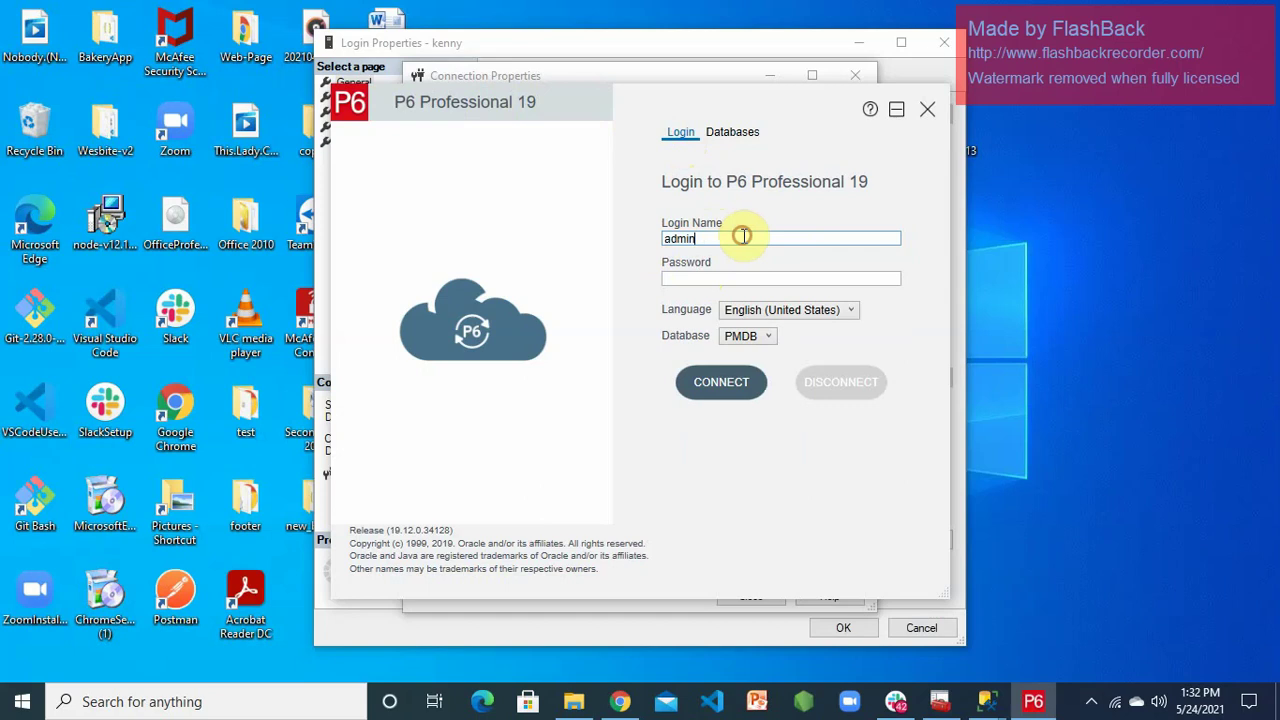
pyautogui.click(684, 278)
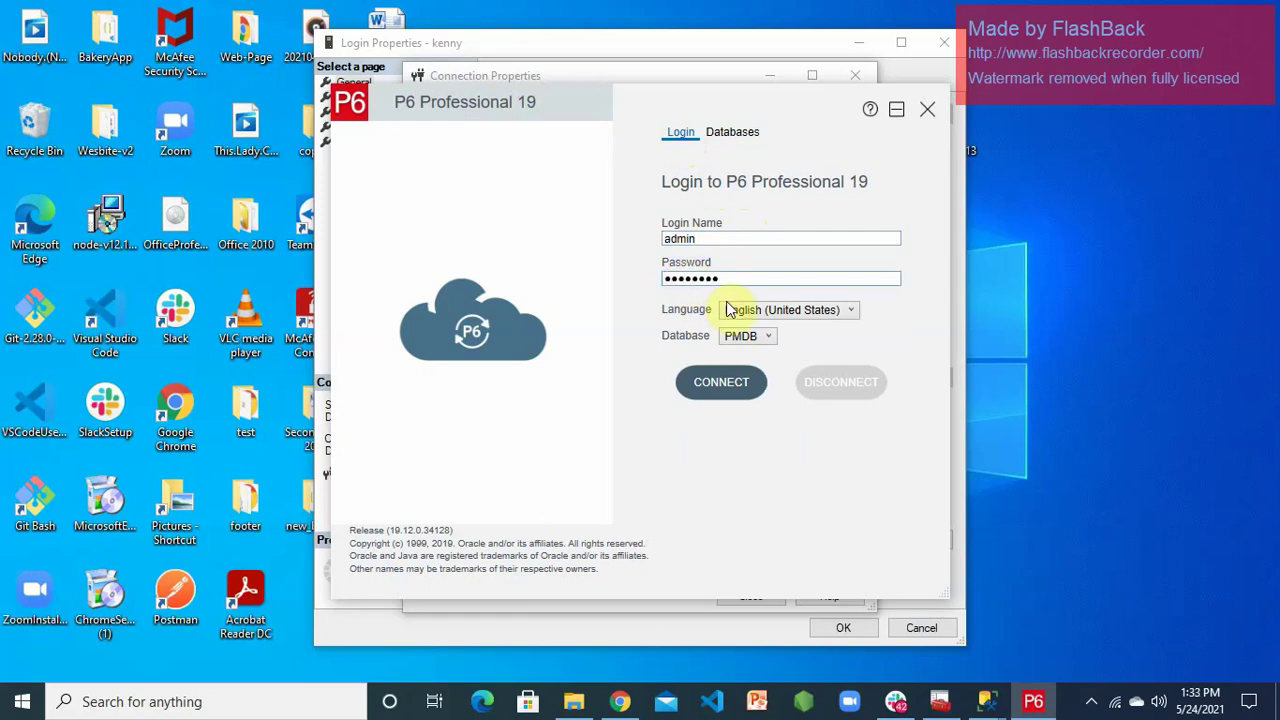
pyautogui.click(720, 382)
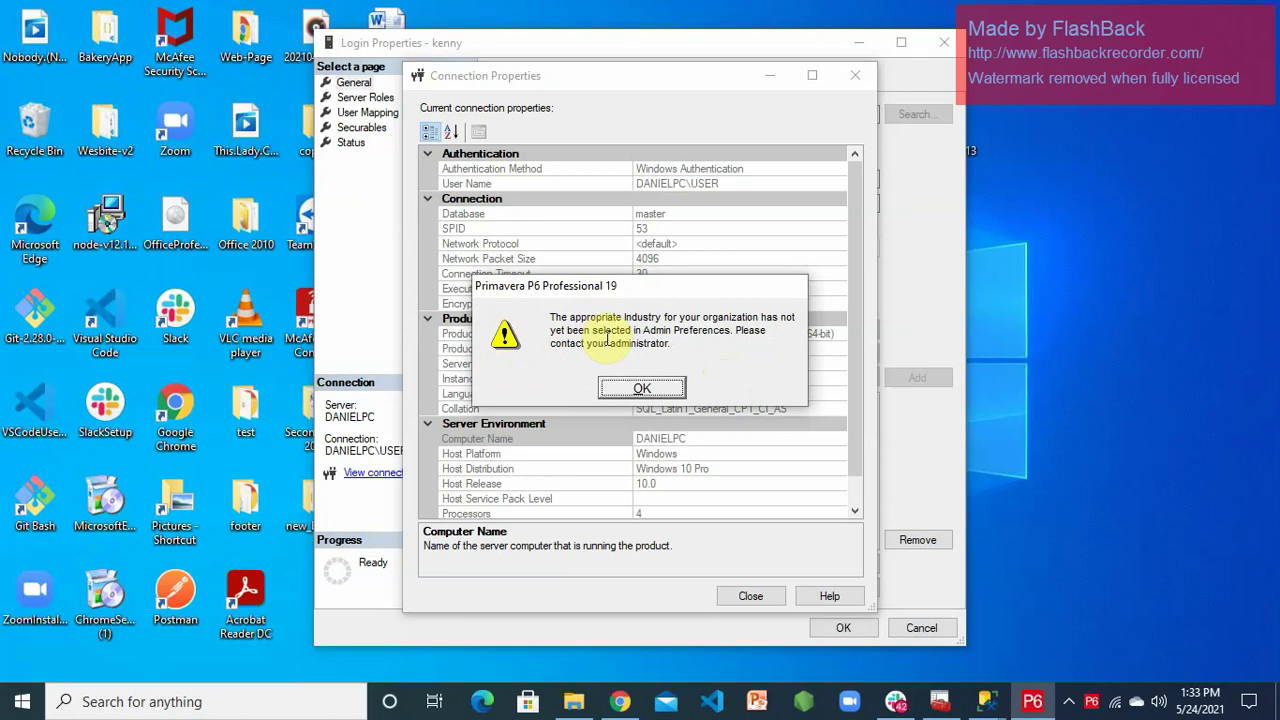
# Acknowledge the missing-industry warning with OK, then expand the hidden taskbar notification icons.
pyautogui.click(654, 389)
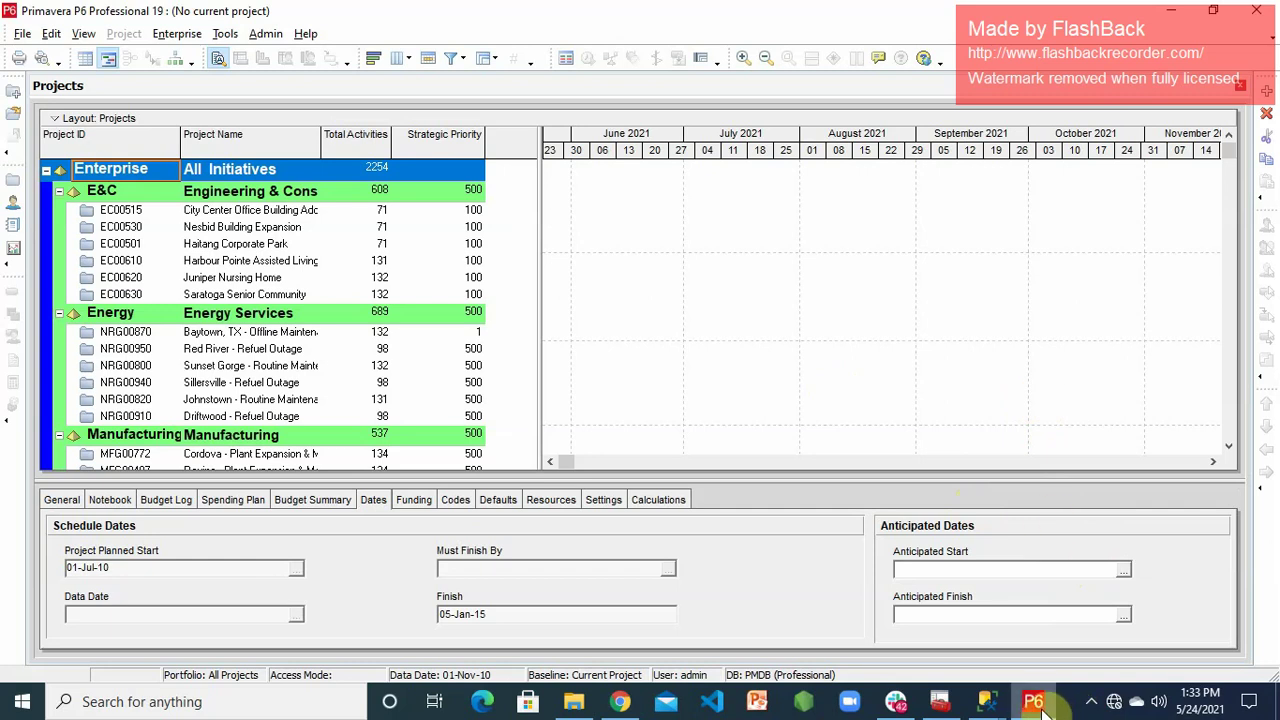
pyautogui.moveTo(1041, 707)
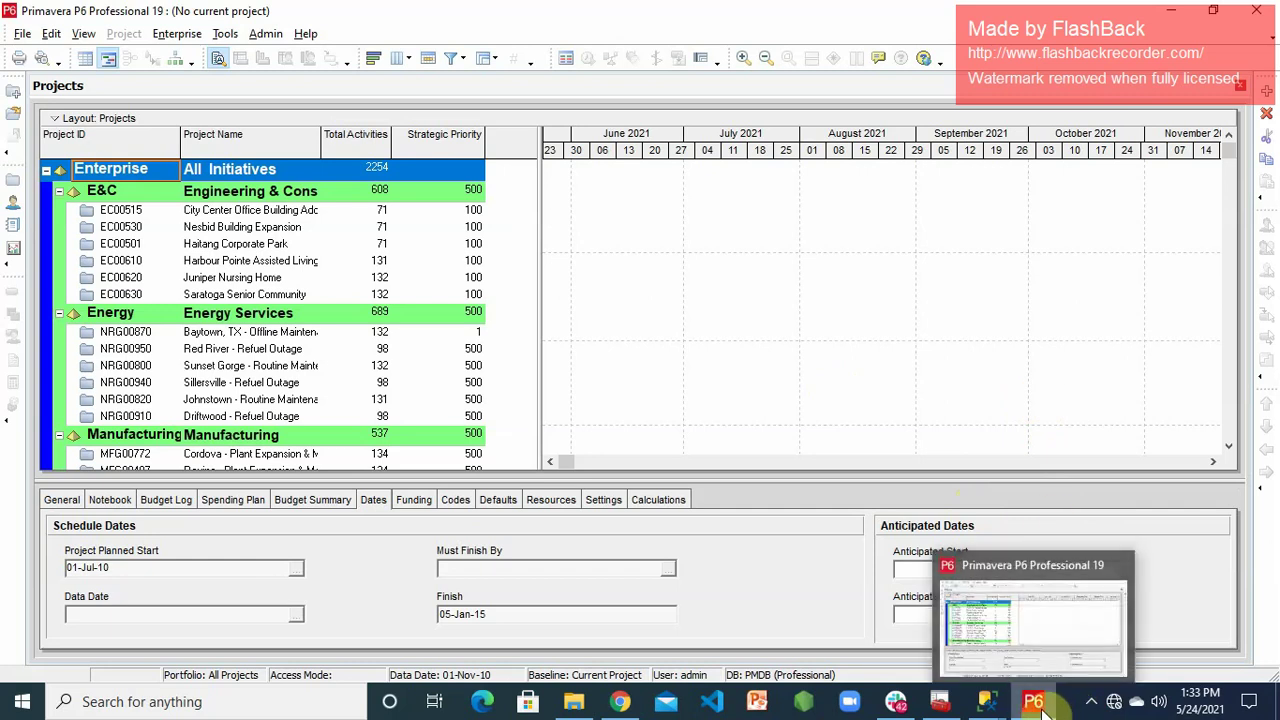
pyautogui.click(1092, 703)
pyautogui.click(1071, 668)
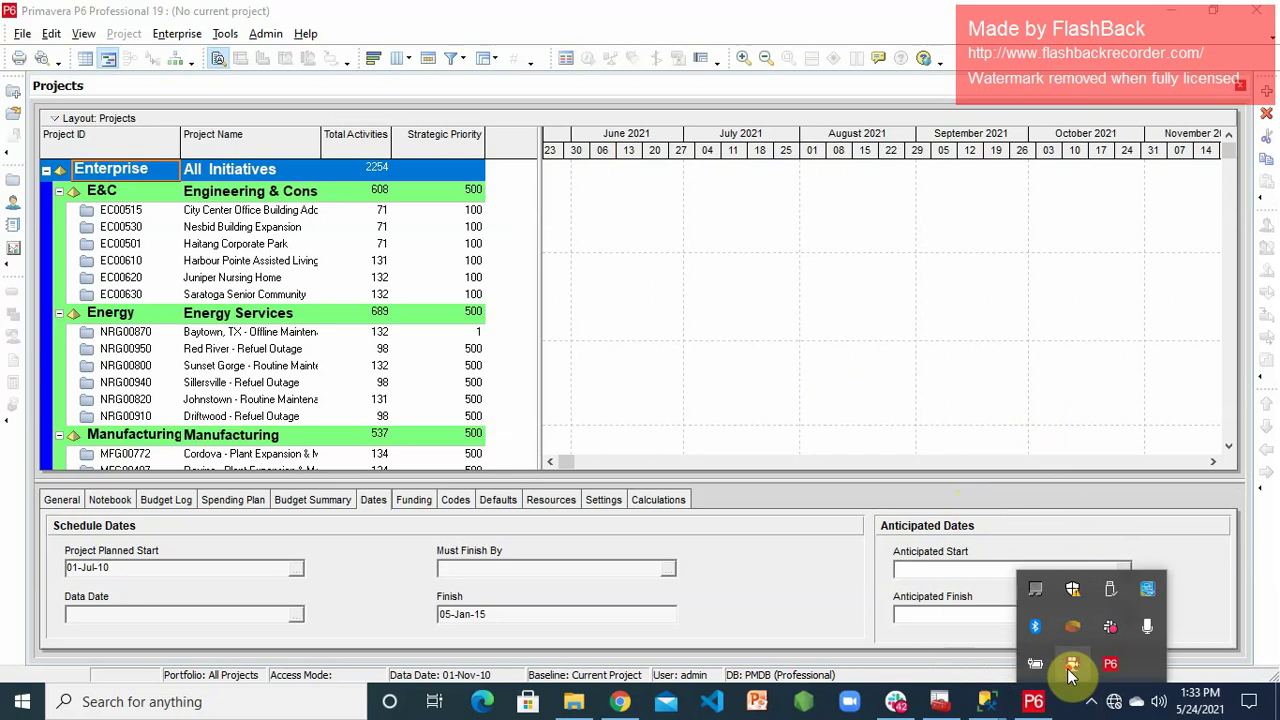